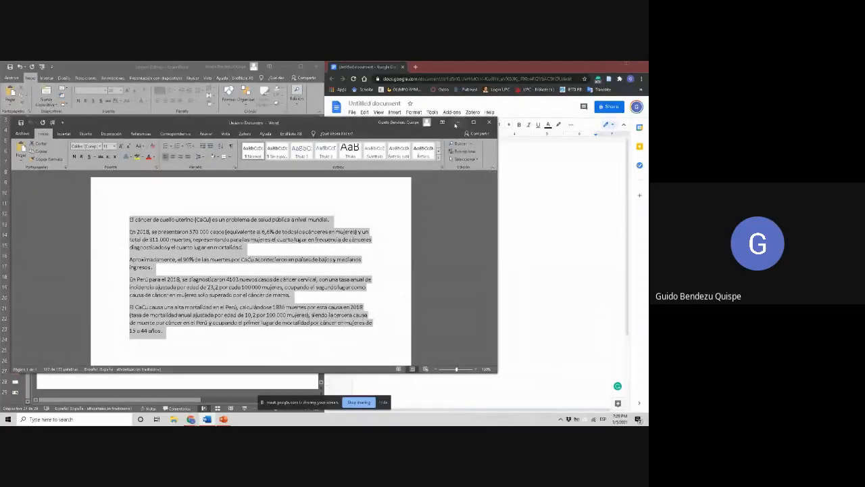
Switch to the blank Google Docs document, paste the copied cervical cancer text, and insert a page break before the "En 2018" paragraph
left_click(458, 123)
left_click(457, 133)
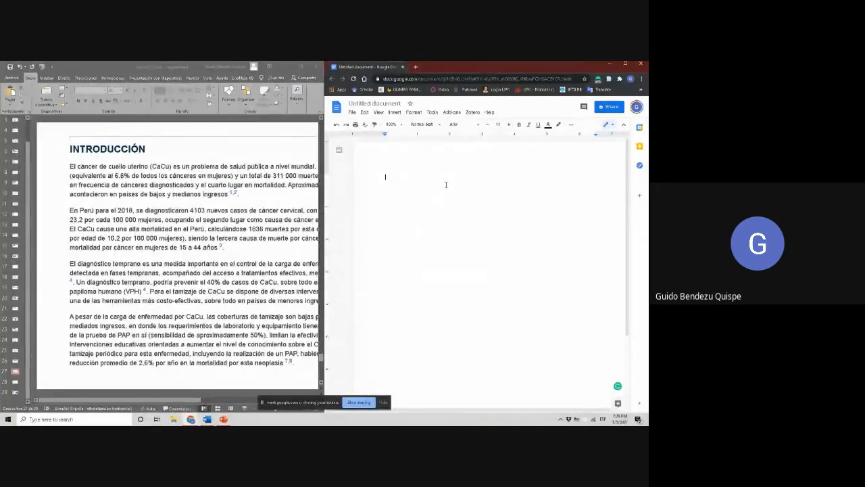
key("ctrl+v")
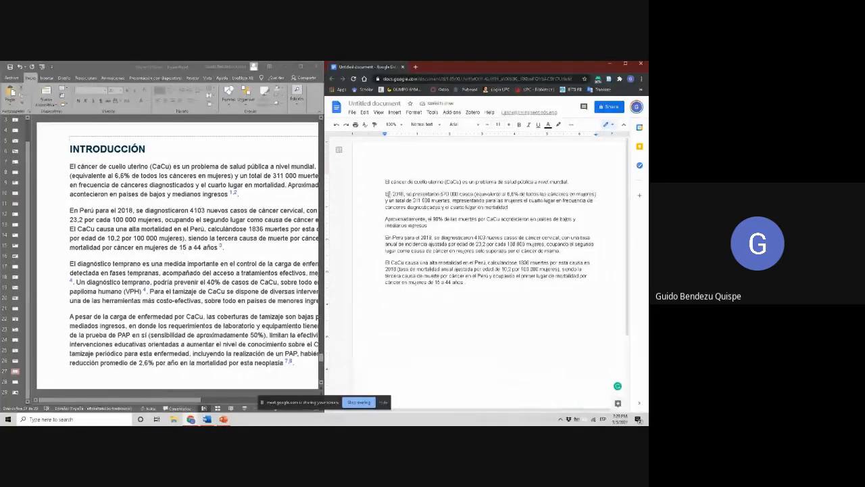
key("ctrl+Return")
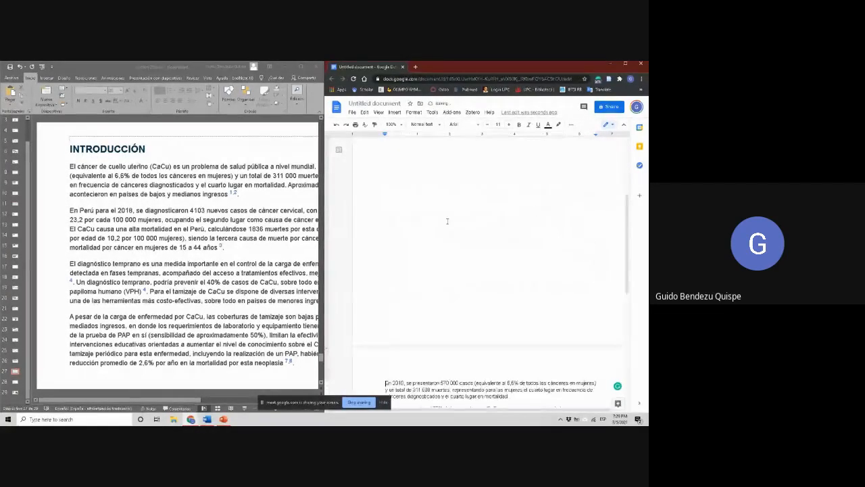
scroll(447, 221, "up", 5)
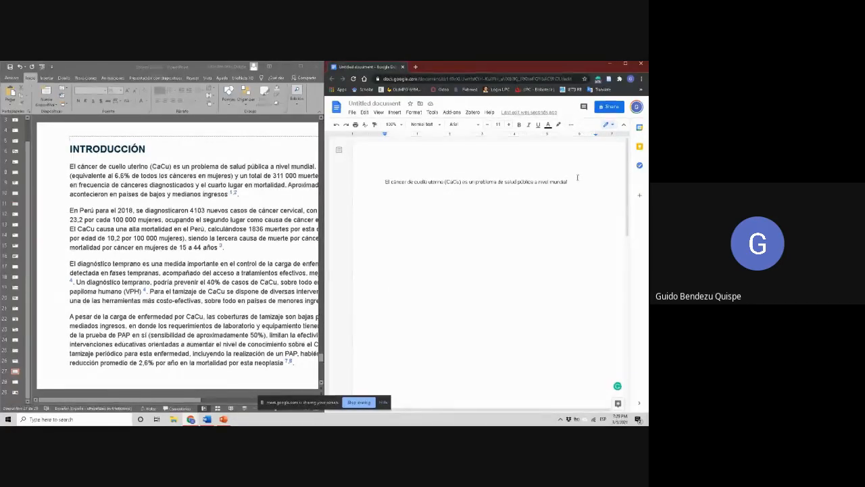
Open Google Scholar in a new browser tab and search for "cervix cancer"
left_click(415, 66)
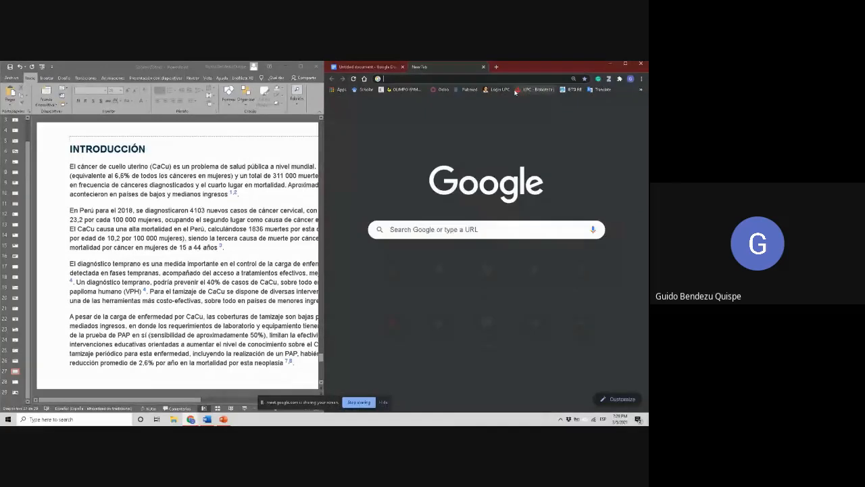
left_click(364, 94)
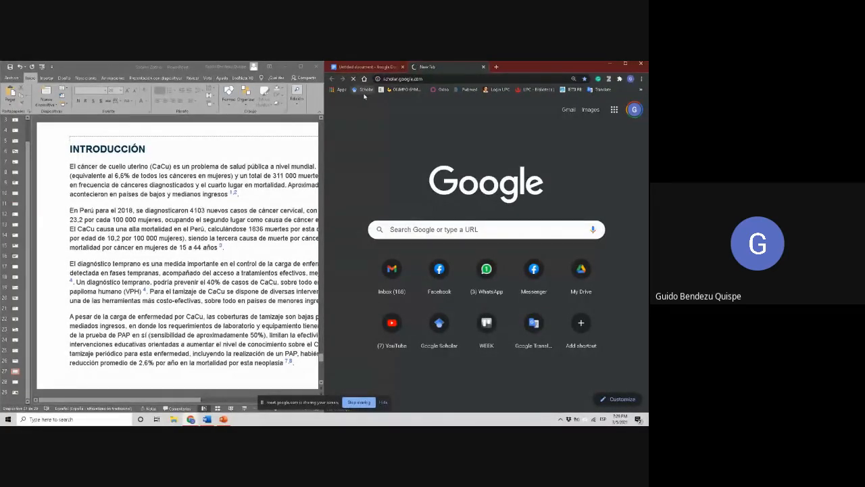
left_click(401, 201)
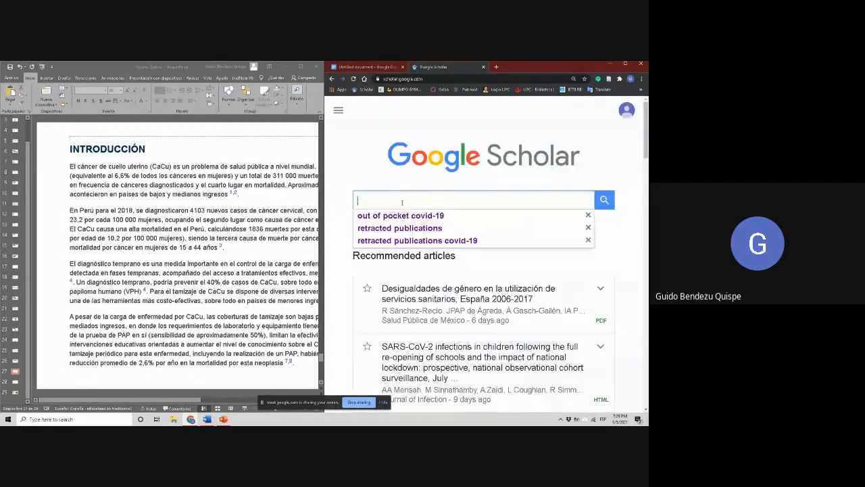
type("cer")
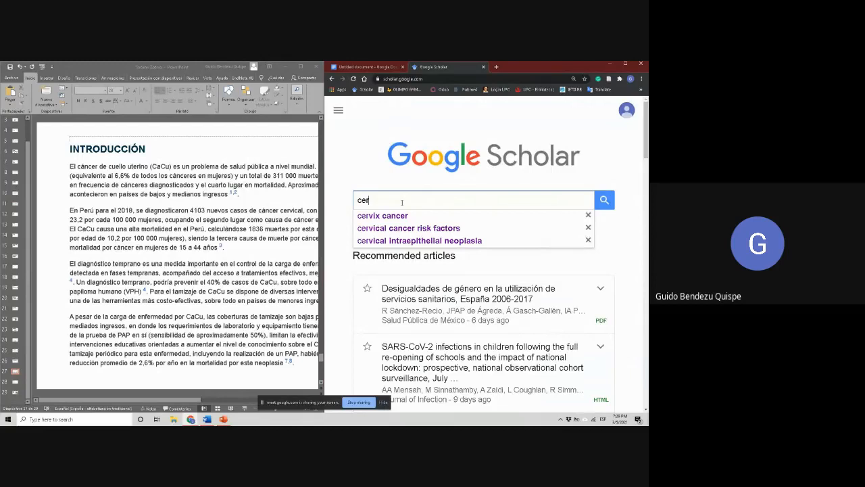
key("Down")
key("Return")
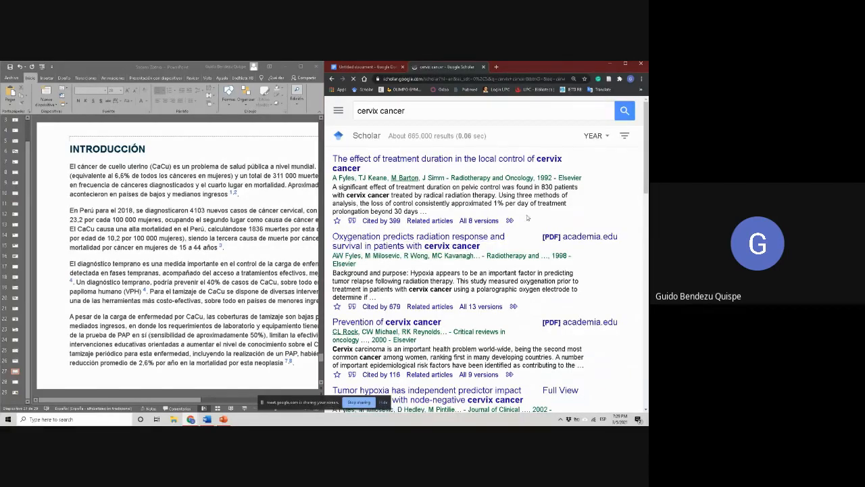
Open the Scholar result "Prevention of cervix cancer" in a separate tab and bring its ScienceDirect page into view
scroll(505, 201, "down", 2)
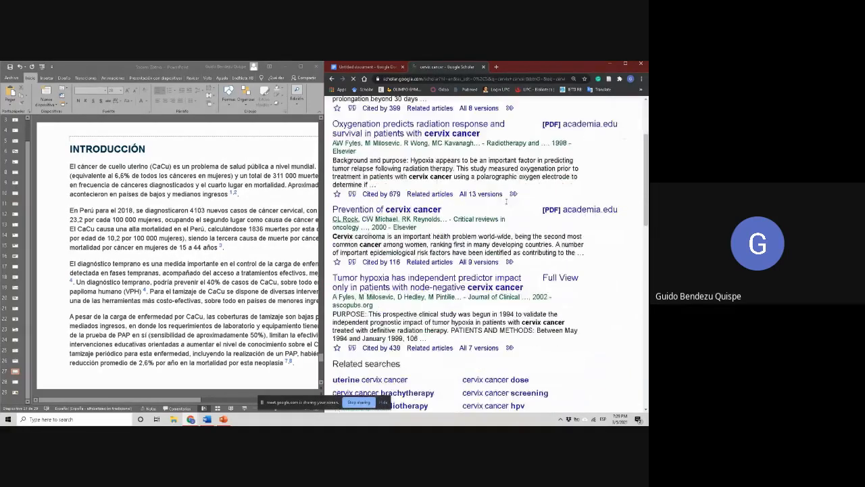
right_click(440, 210)
left_click(461, 215)
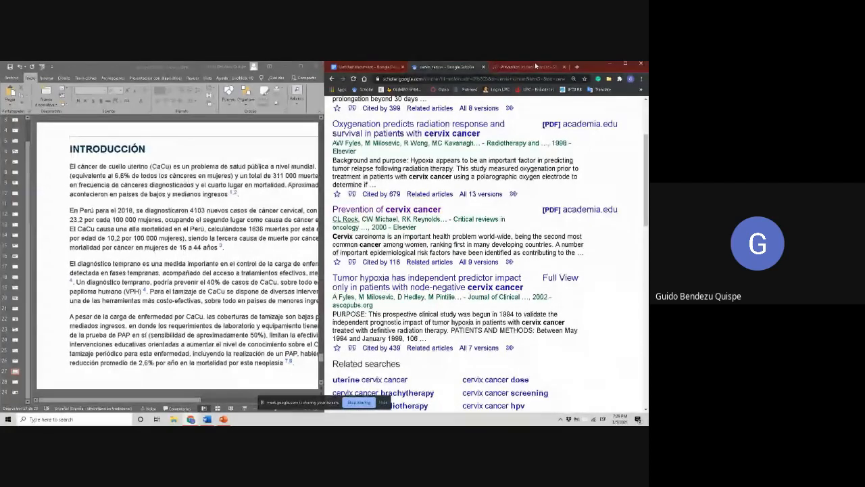
left_click(535, 67)
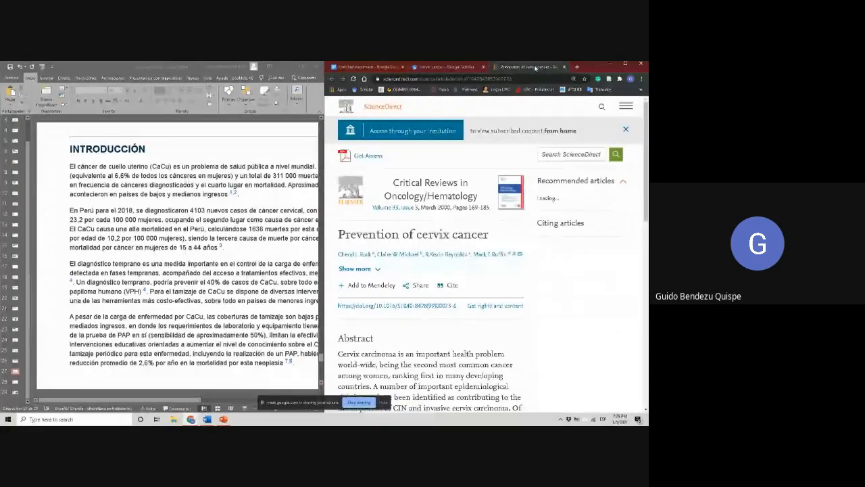
left_click(383, 67)
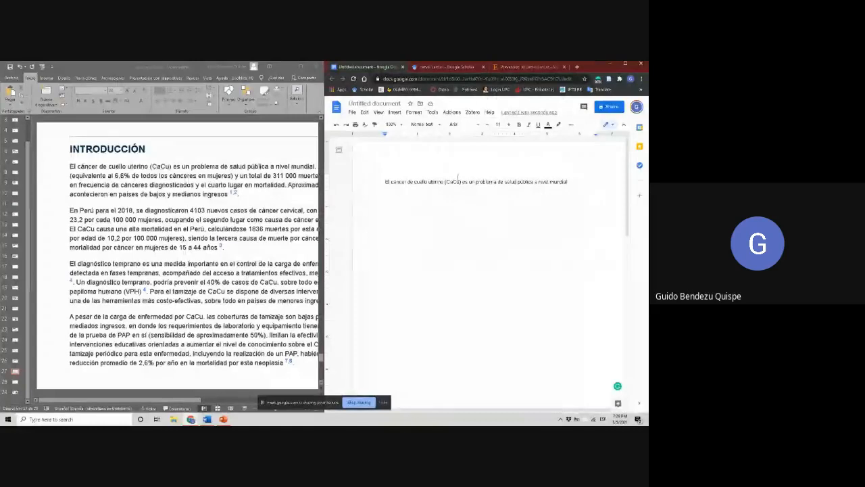
left_click(516, 68)
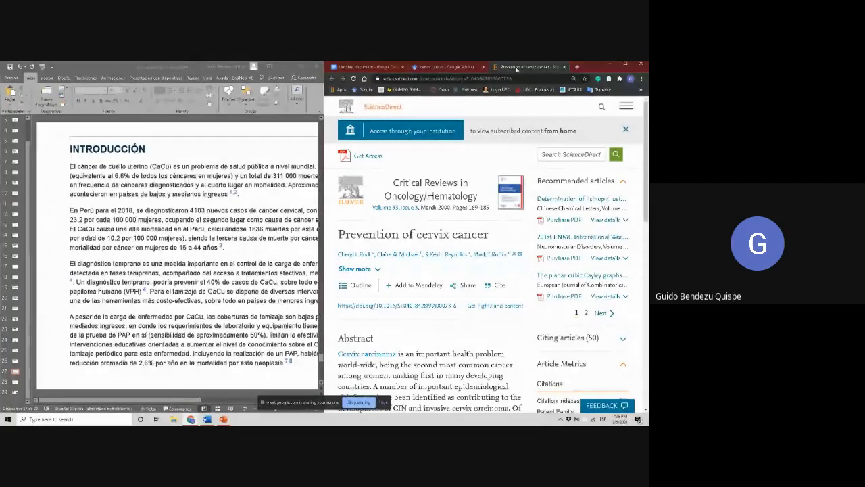
Launch the Zotero desktop application and close the unneeded Bing search window for "zotero"
key("super")
type("zotero")
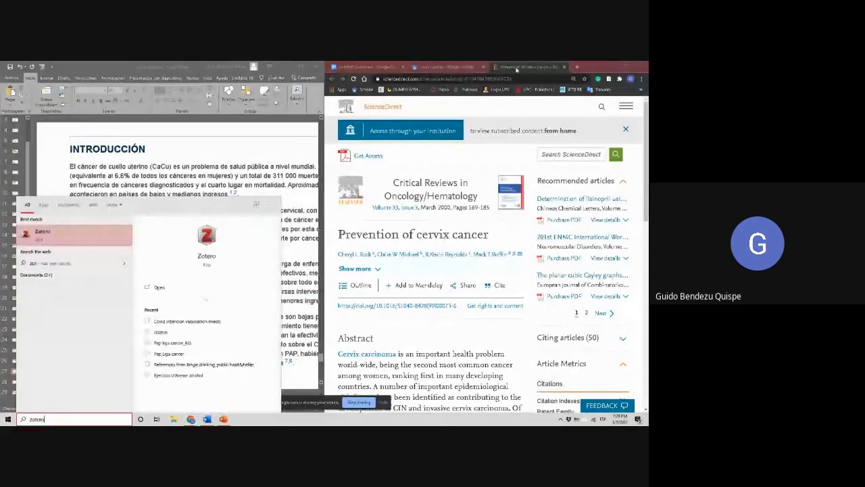
key("Return")
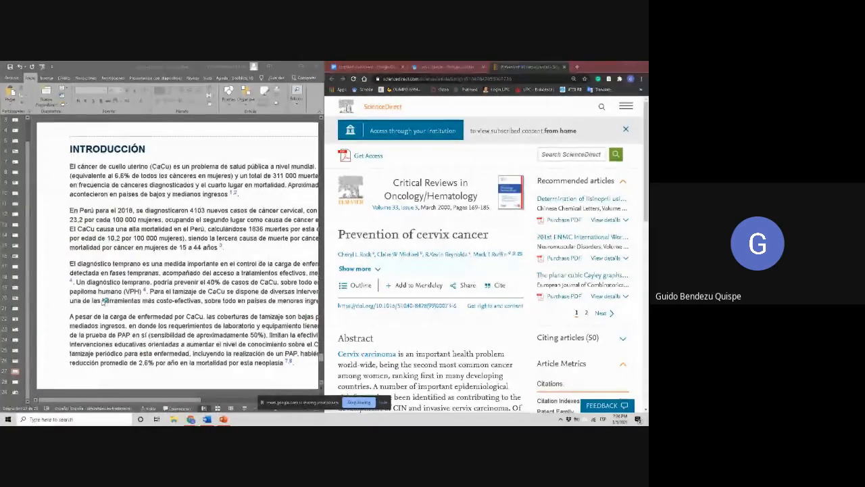
left_click(8, 419)
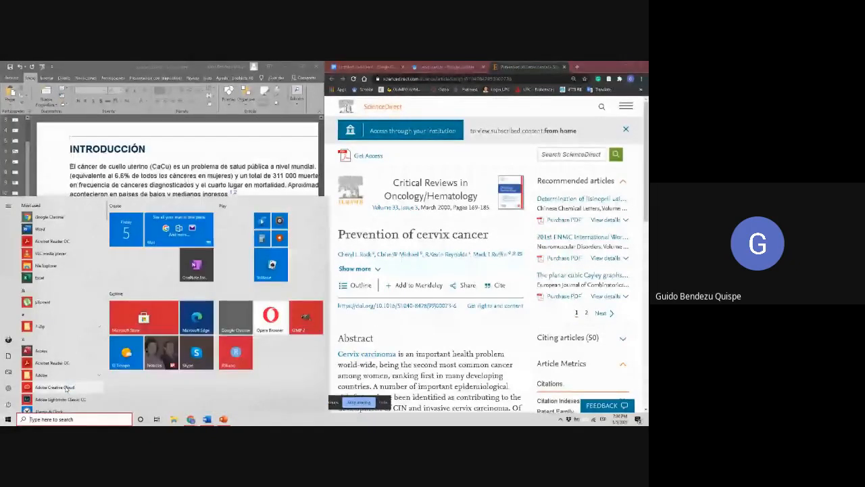
type("zotero")
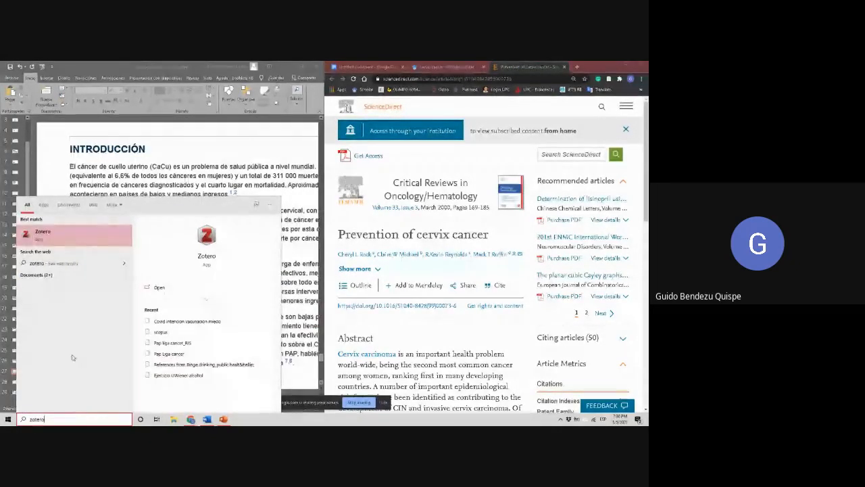
left_click(84, 236)
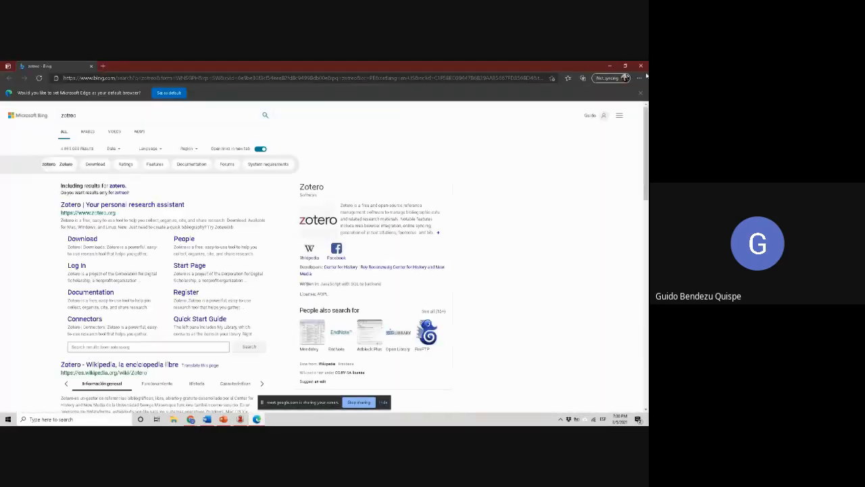
left_click(640, 66)
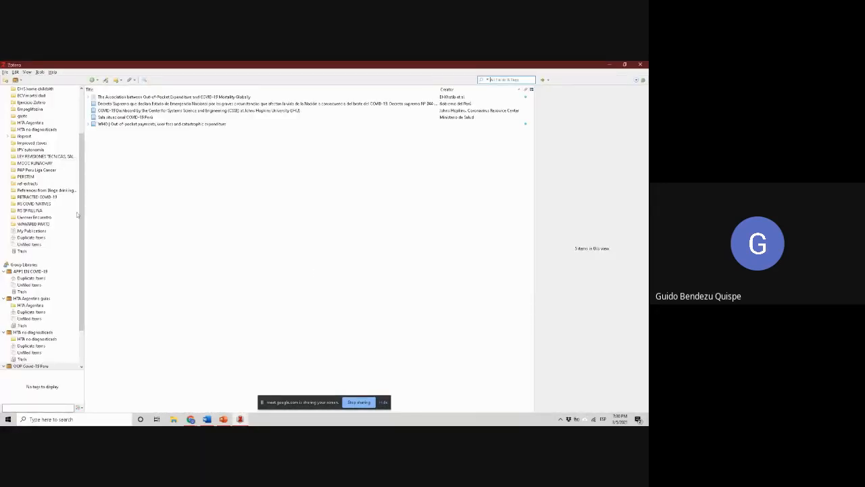
Create a new Zotero collection named "ejercicio SOCEMI" in the OOP Covid-19 Peru group library
scroll(50, 190, "up", 3)
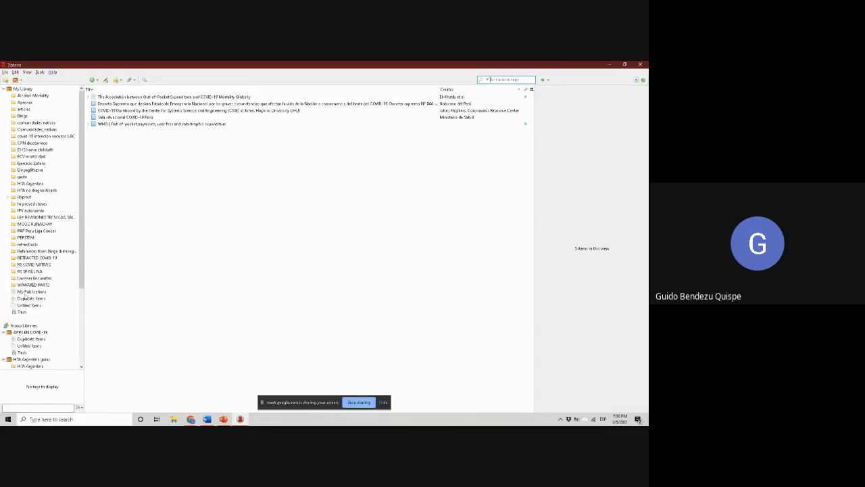
scroll(65, 252, "down", 5)
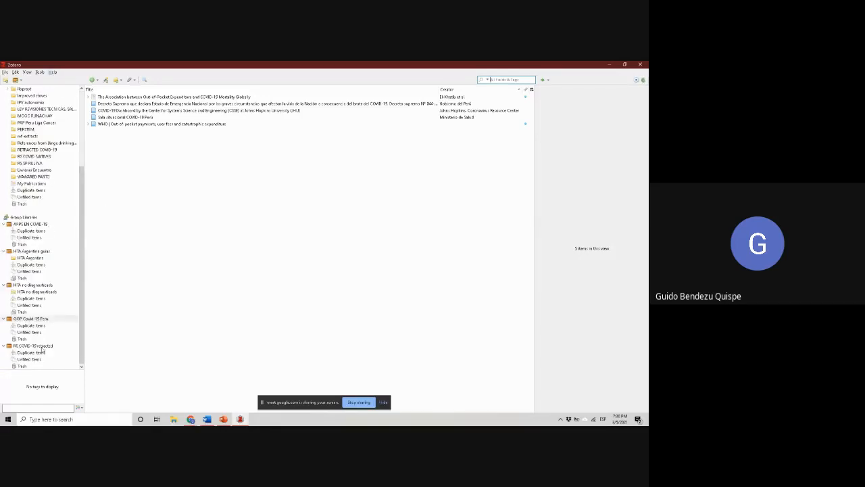
scroll(35, 279, "up", 3)
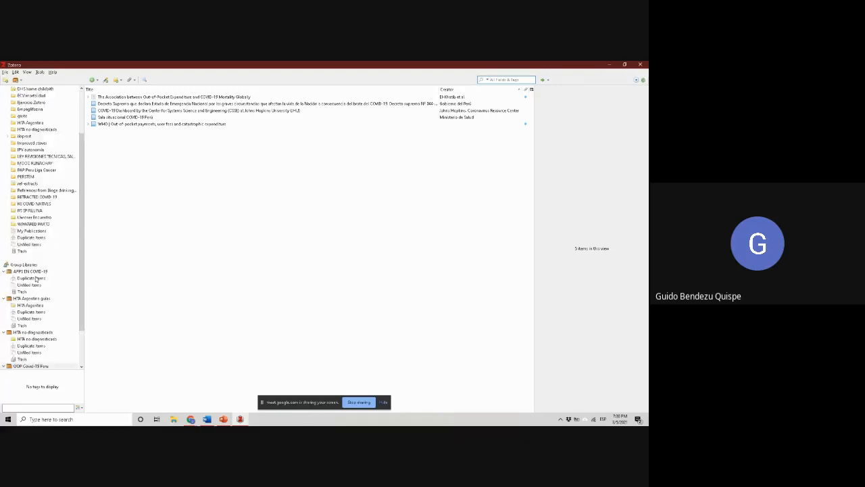
scroll(36, 280, "up", 3)
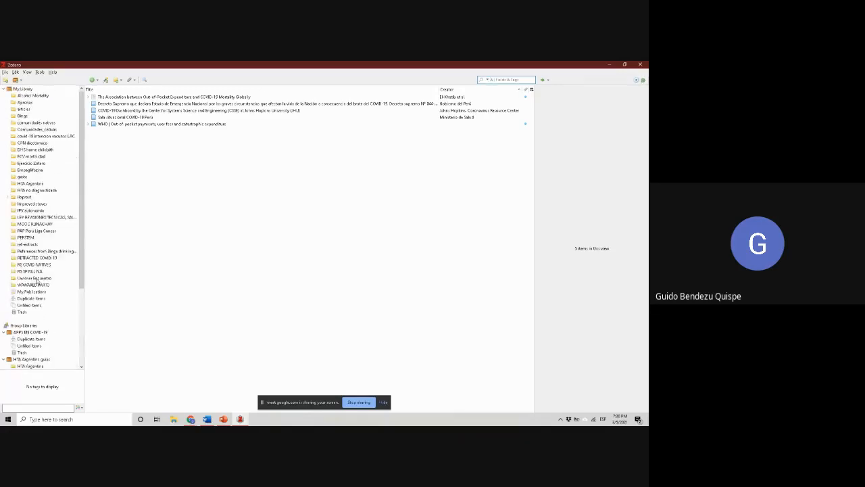
left_click(6, 80)
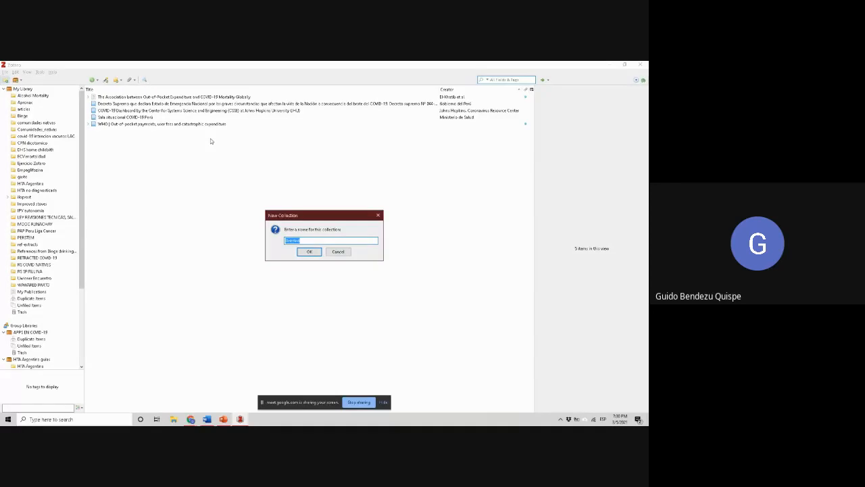
type("ejercicio")
key("Caps_Lock")
type("SOCMI")
key("BackSpace")
key("BackSpace")
type("EMIU")
key("Caps_Lock")
key("Return")
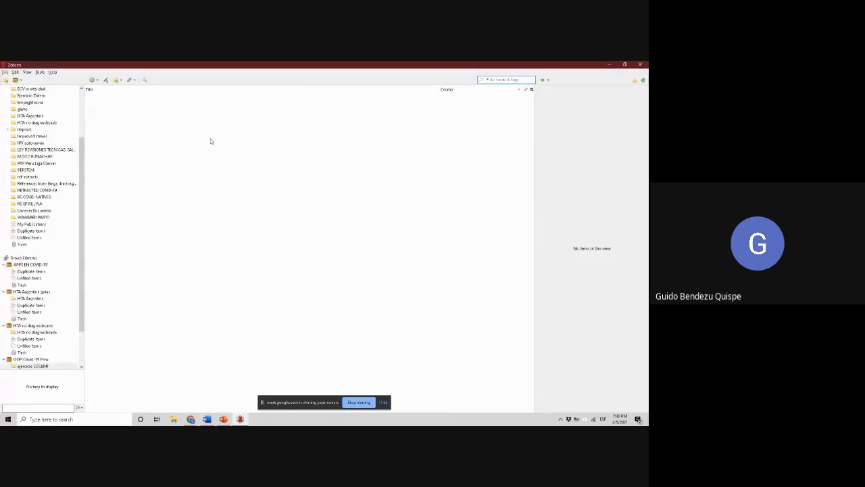
Minimize Zotero, return to the Google Docs document in the browser, and maximize the browser window
left_click(610, 65)
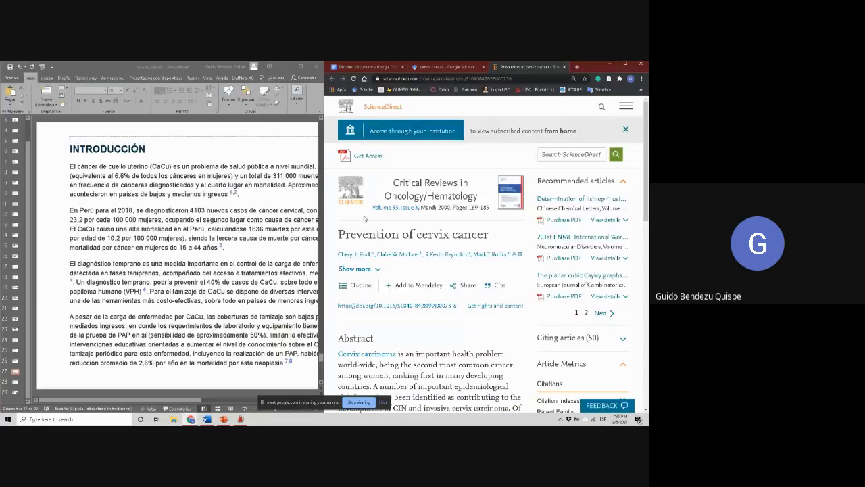
left_click(241, 419)
left_click(241, 419)
left_click(240, 419)
left_click(240, 419)
left_click(365, 66)
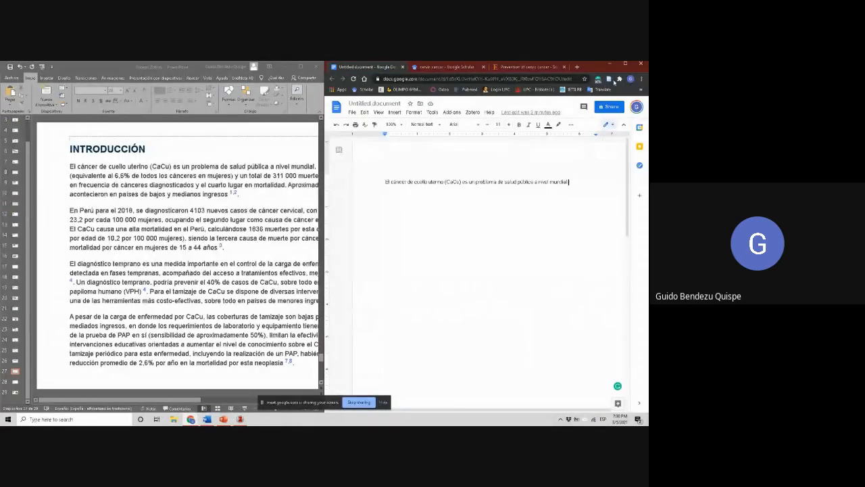
left_click(625, 63)
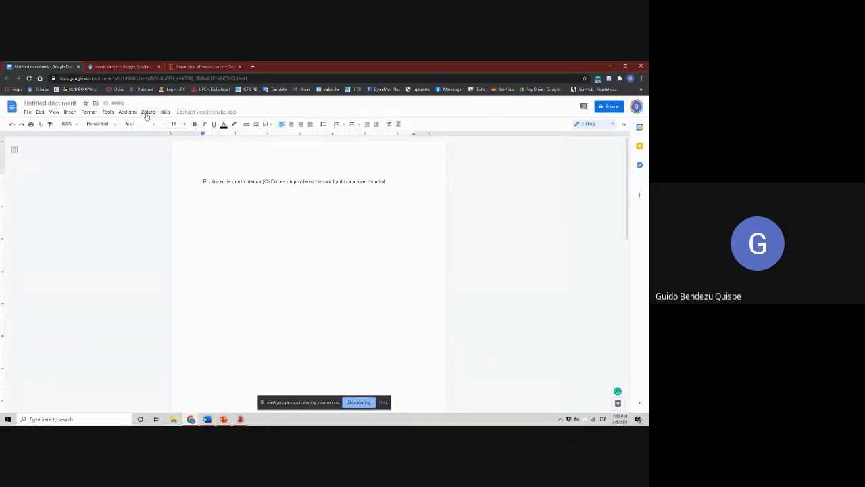
Save the ScienceDirect article "Prevention of cervix cancer" to the "ejercicio SOCEMI" collection with the Zotero connector, and check the entry in Zotero
left_click(219, 65)
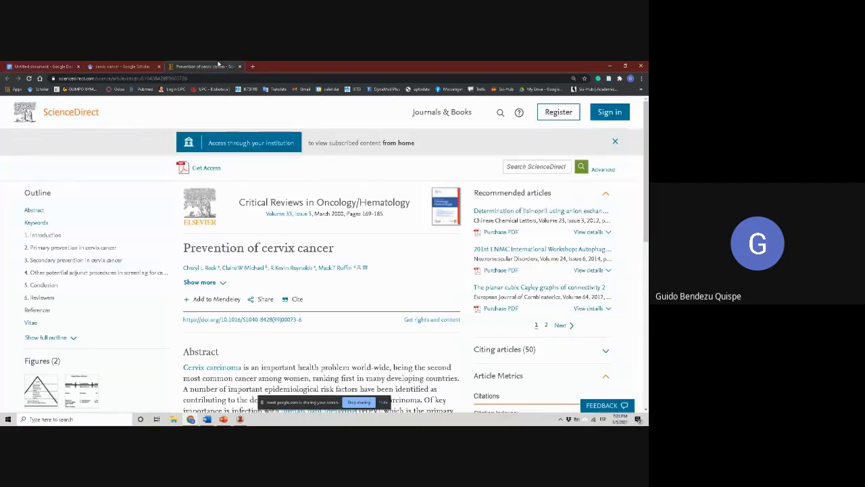
scroll(289, 289, "down", 10)
scroll(288, 289, "up", 10)
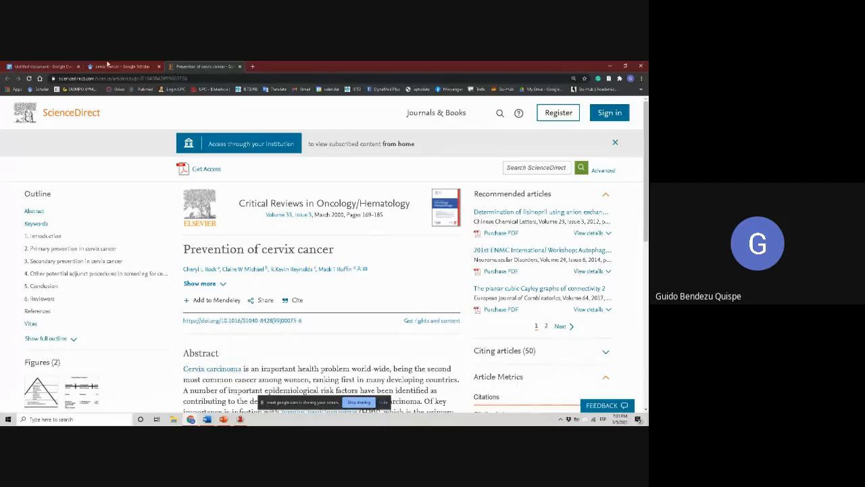
left_click(41, 66)
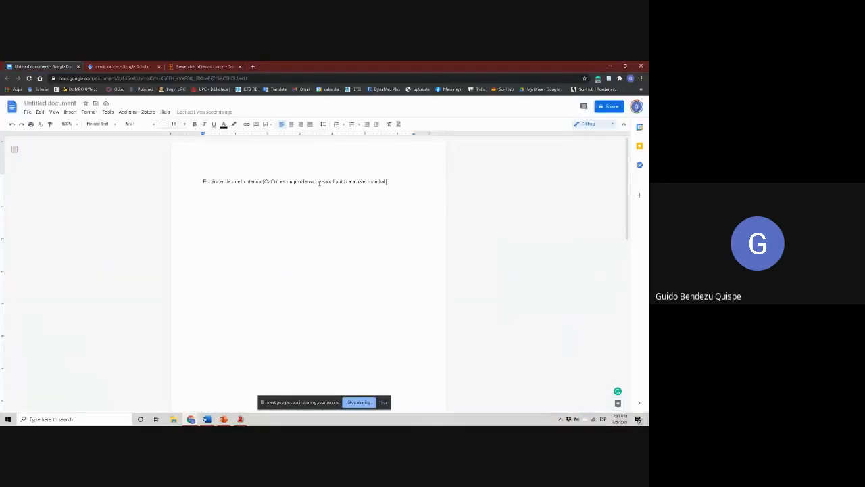
left_click(177, 66)
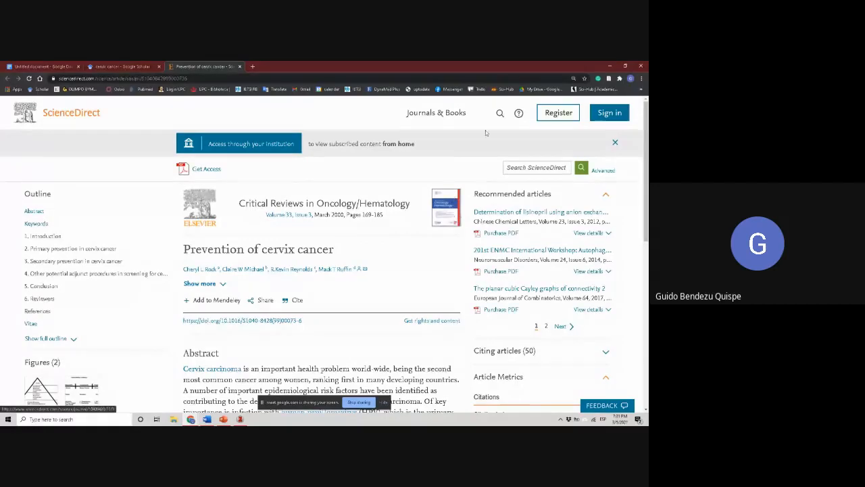
left_click(609, 79)
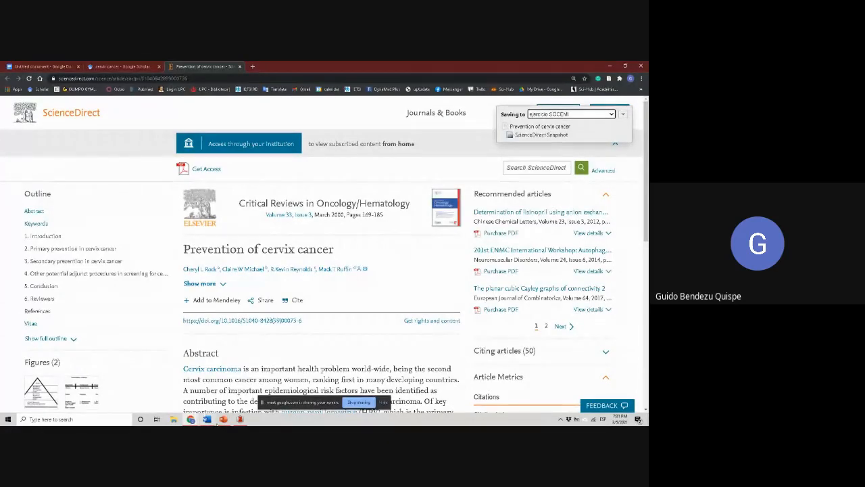
left_click(237, 419)
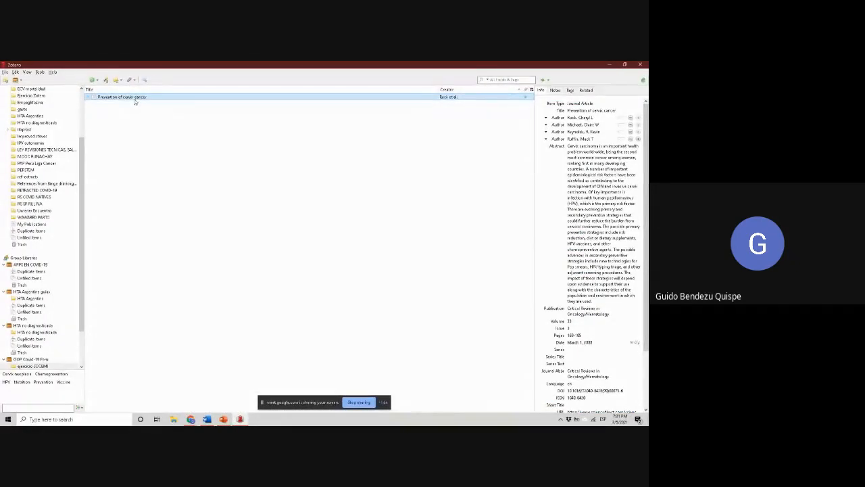
Place the "ejercicio SOCEMI" collection from the OOP Covid-19 Peru group library into My Library in Zotero
scroll(60, 215, "up", 3)
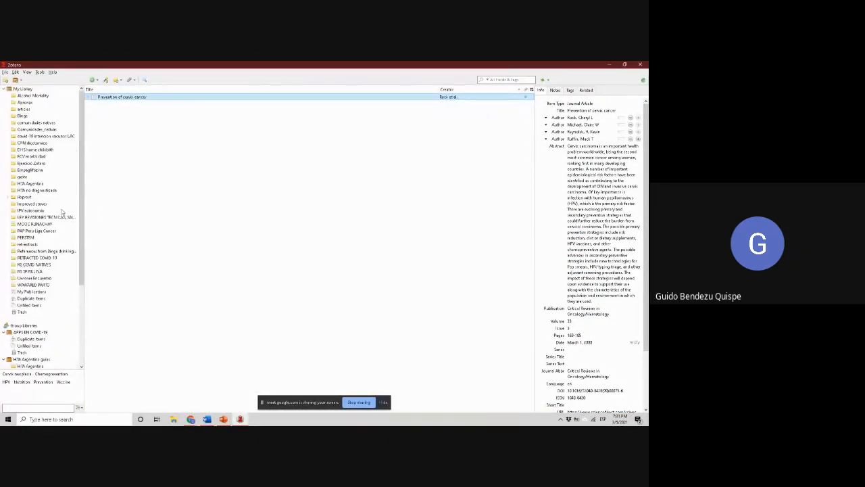
left_click(37, 165)
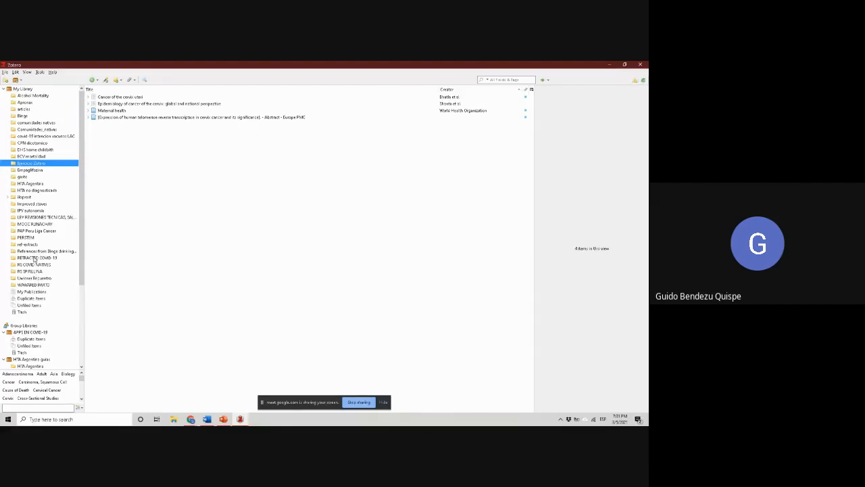
scroll(61, 204, "down", 6)
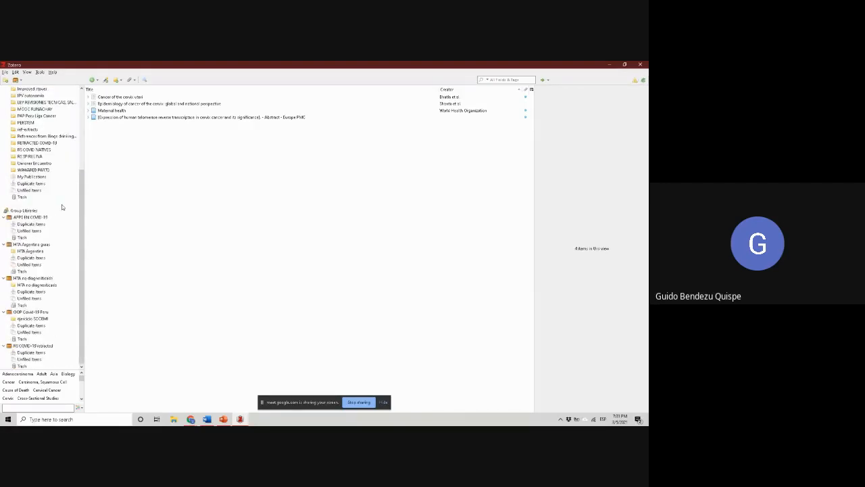
left_click_drag(42, 319, 56, 206)
left_click_drag(39, 319, 40, 89)
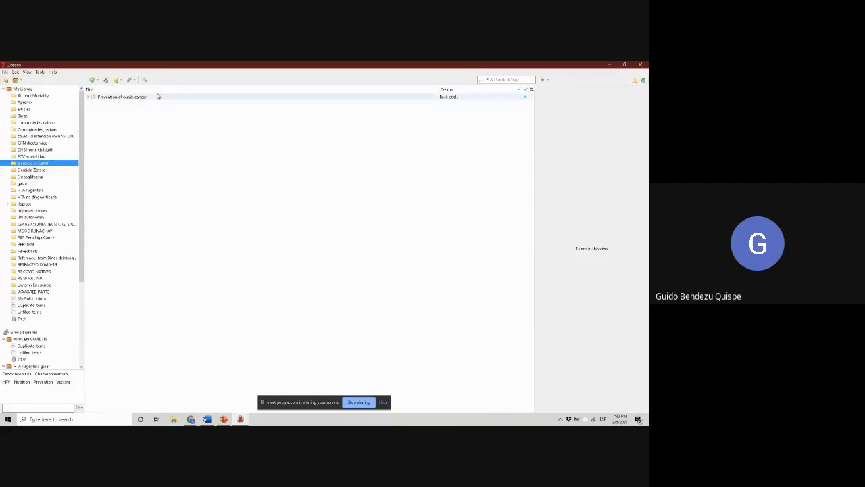
Switch to the Google Docs document, start a Zotero citation after "nivel mundial", and choose the Google account for Zotero Google Docs Integration
left_click(608, 66)
left_click(44, 66)
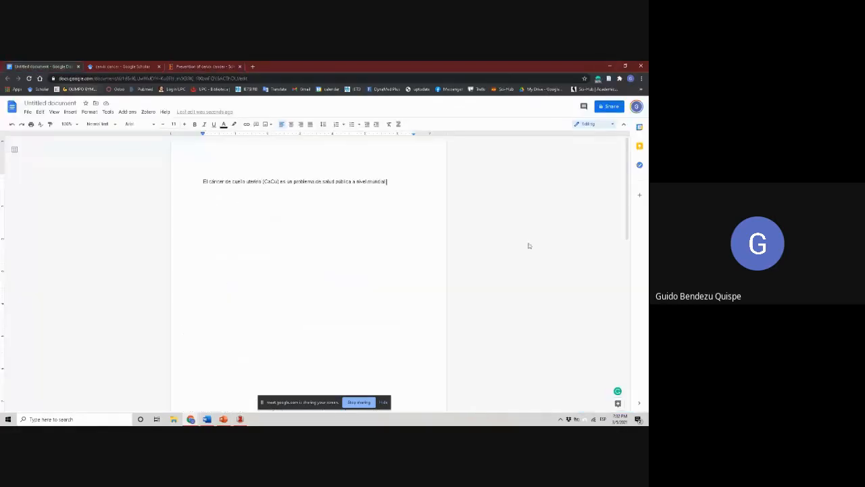
left_click(387, 181)
left_click(148, 111)
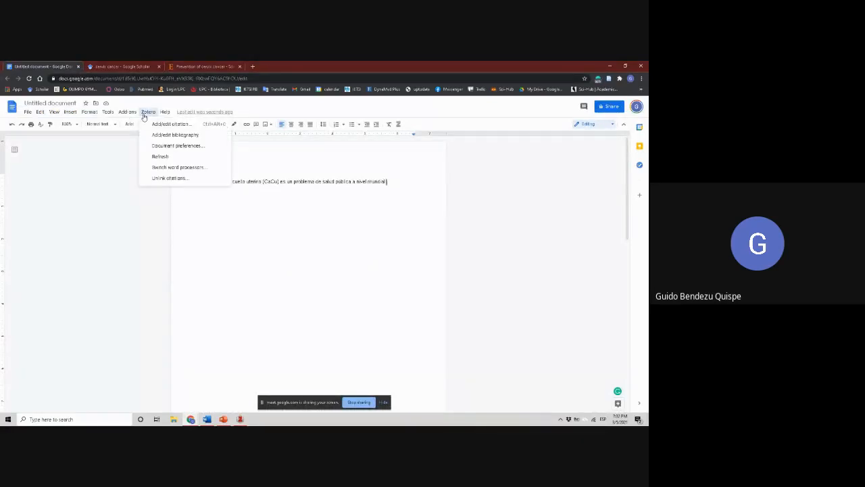
left_click(177, 124)
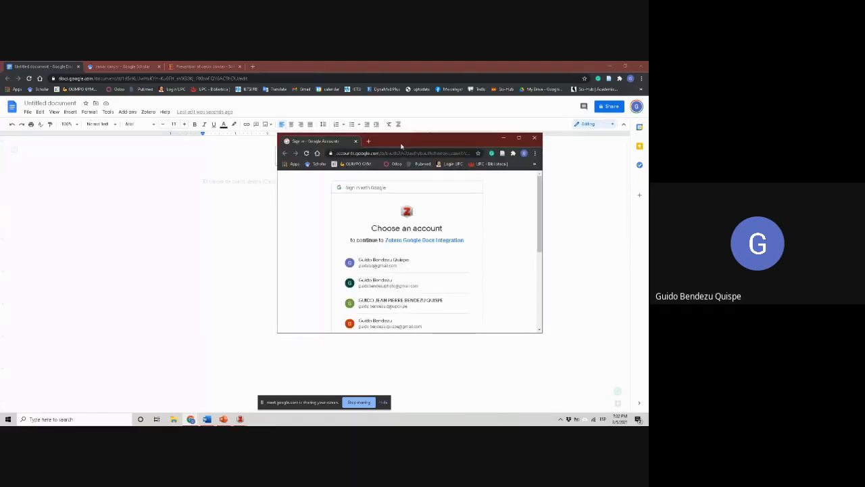
scroll(409, 236, "down", 5)
scroll(409, 237, "up", 4)
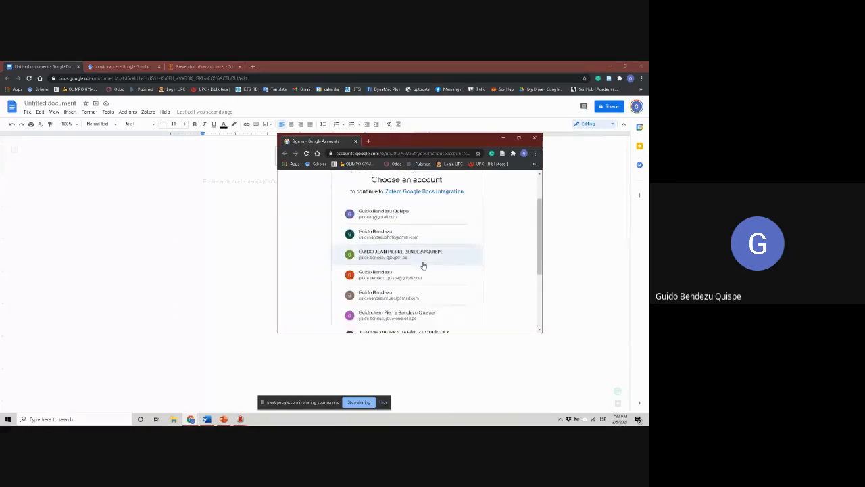
left_click(403, 217)
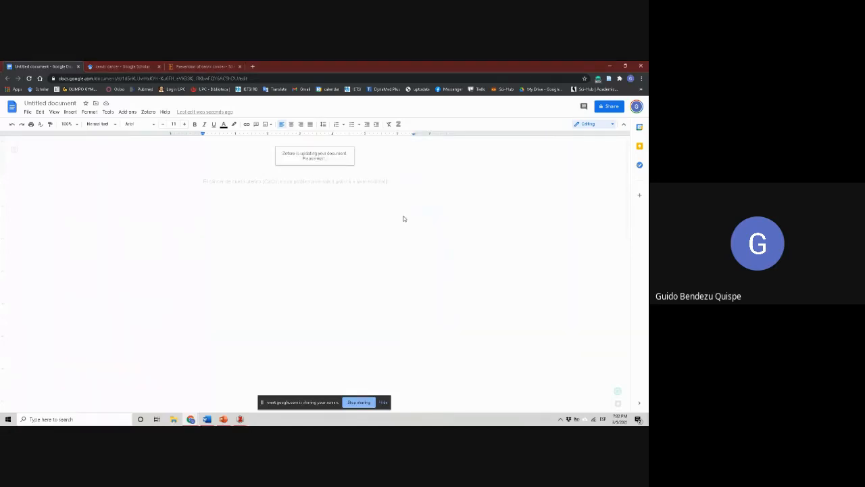
Bring up Zotero's document preferences and accept the Vancouver citation style with Español (España) as the language
mouse_move(240, 419)
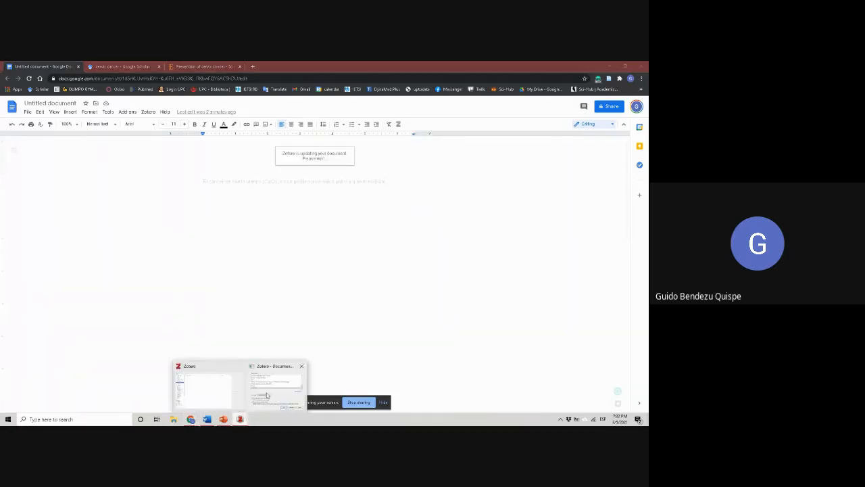
left_click(278, 397)
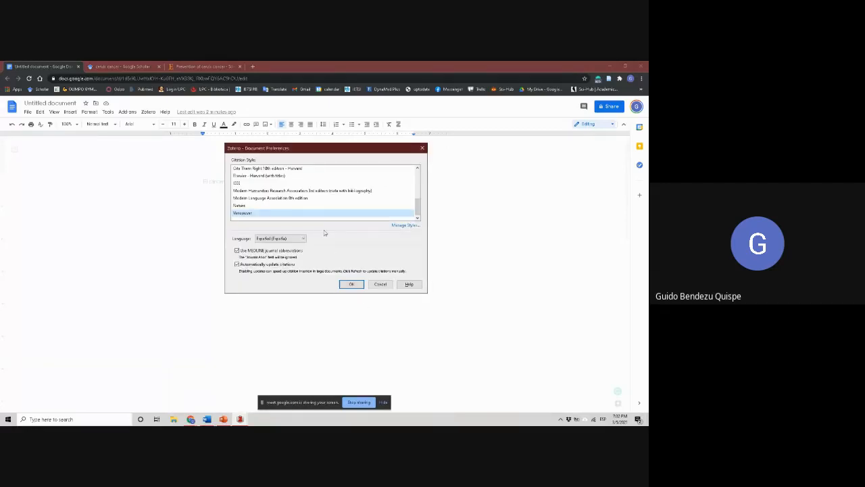
scroll(283, 199, "up", 3)
scroll(304, 197, "down", 3)
scroll(305, 196, "up", 5)
scroll(305, 195, "down", 5)
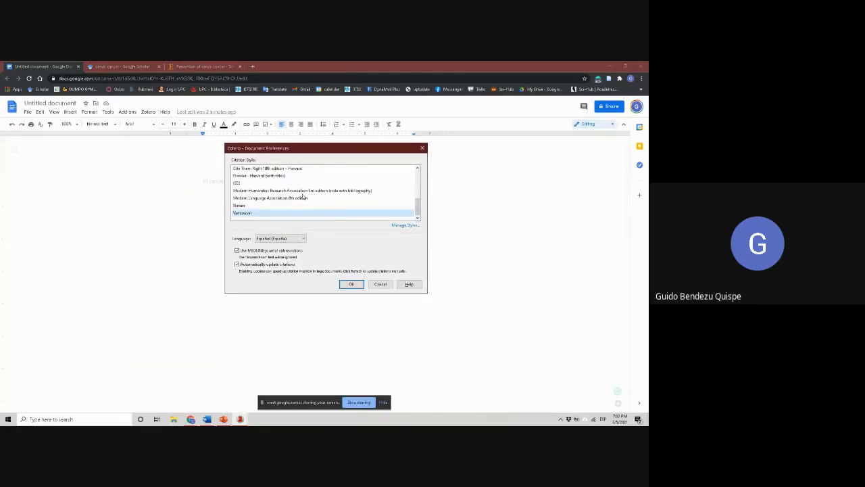
left_click(357, 285)
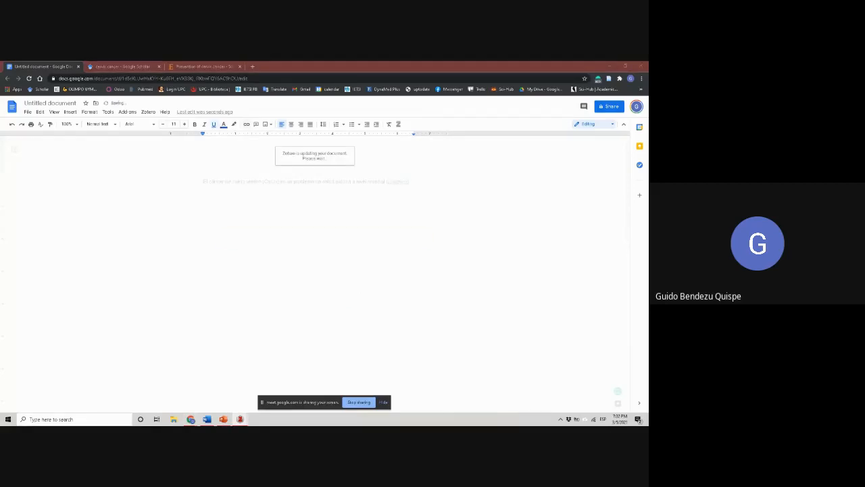
Cite "Prevention of cervix cancer" from the "ejercicio SOCEMI" collection using Classic View, and end the sentence with a period
left_click_drag(647, 301, 468, 301)
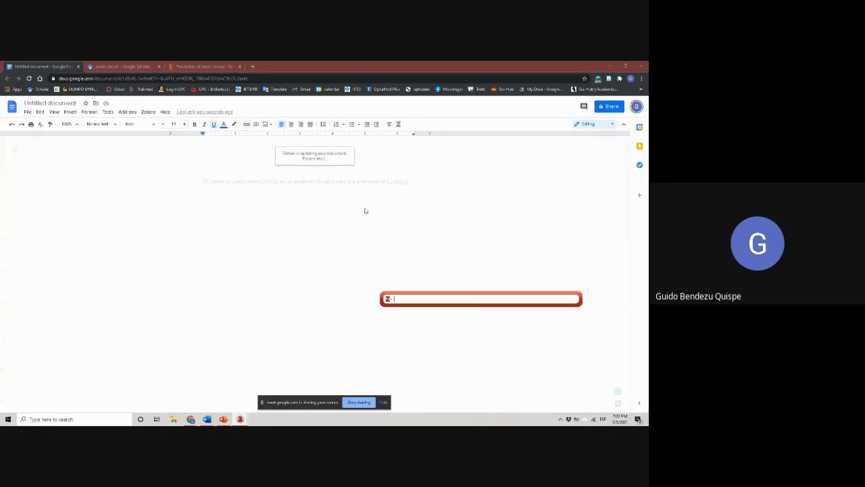
left_click(388, 298)
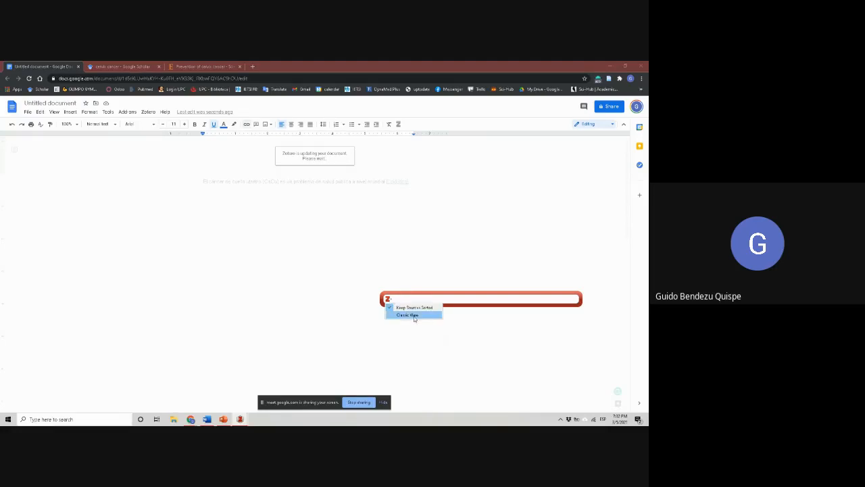
left_click(407, 315)
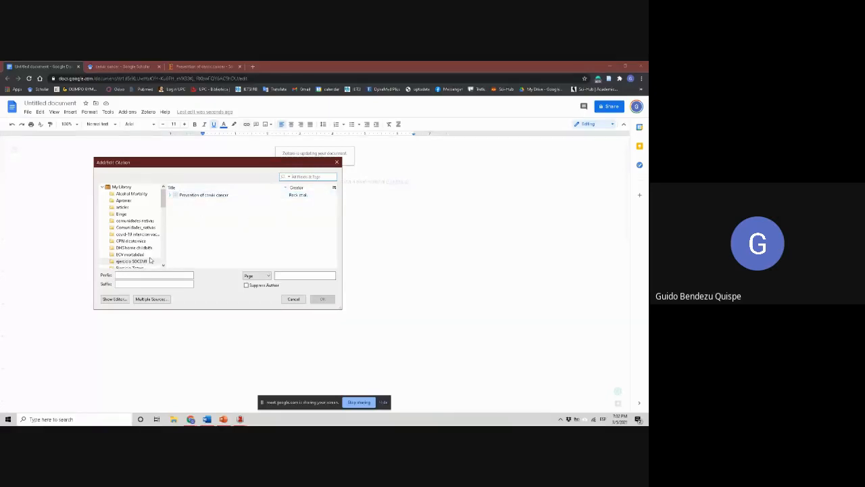
left_click(193, 195)
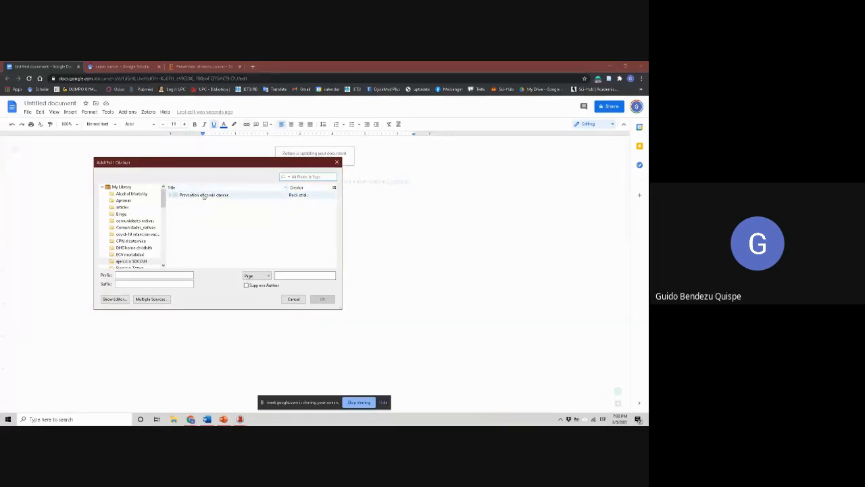
left_click(322, 299)
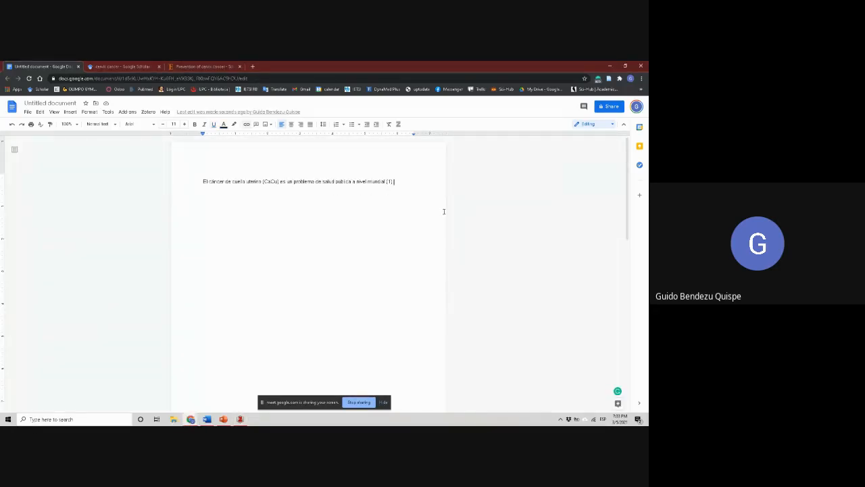
type(".")
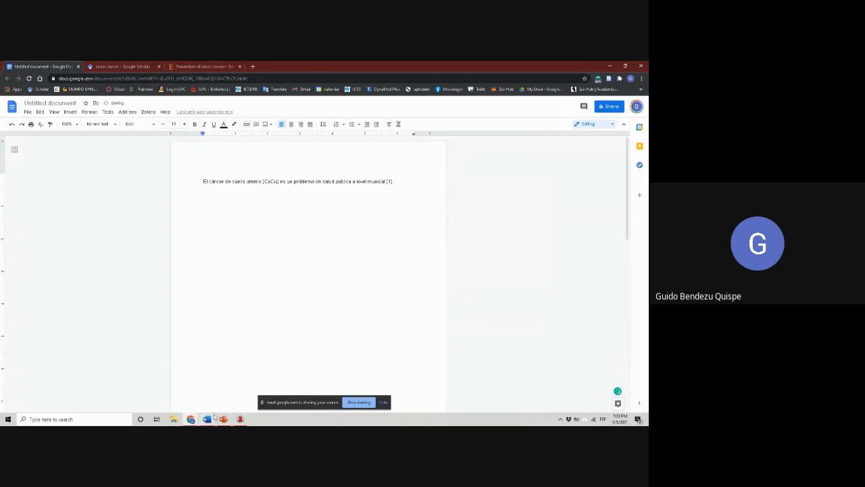
Copy the paragraph beginning "En 2018, se presentaron 570 000 casos" from the Word document and paste it after the first sentence in Google Docs
left_click(214, 417)
left_click(131, 232)
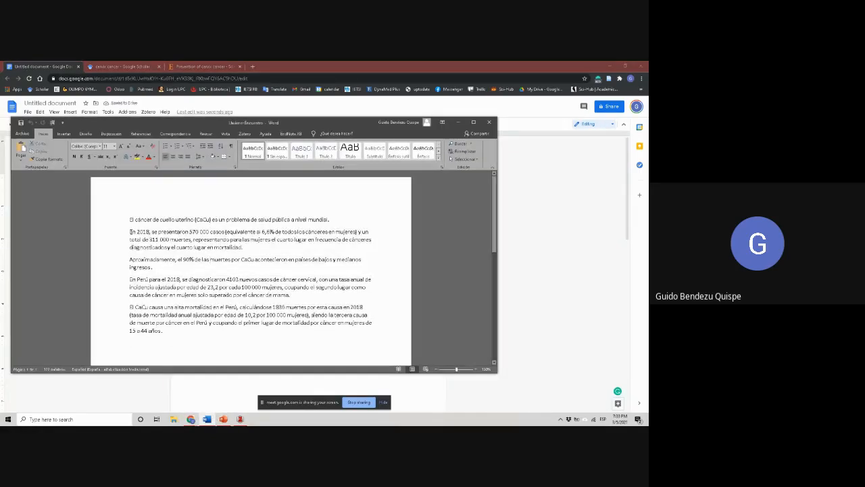
left_click_drag(131, 230, 248, 246)
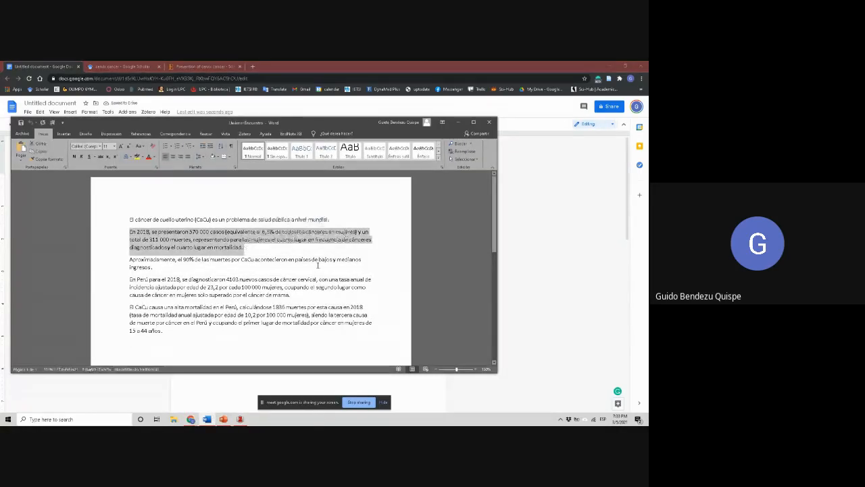
left_click(417, 383)
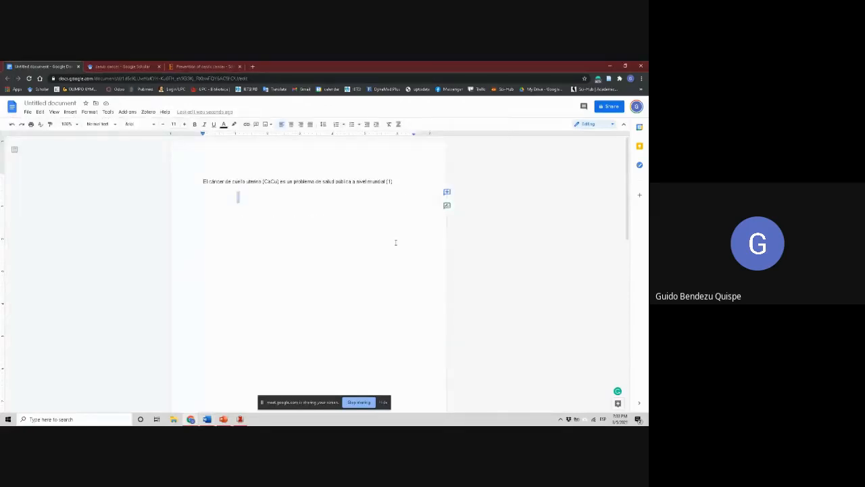
key("ctrl+v")
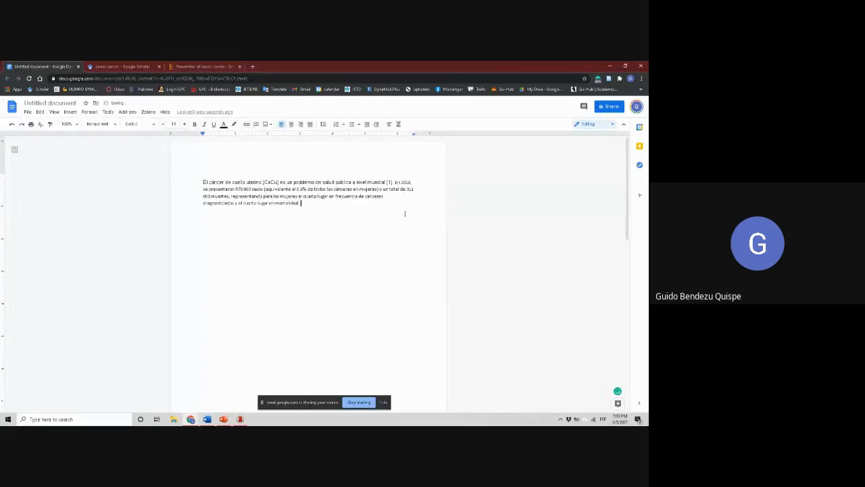
Save the Journal of Clinical Oncology article on tumor hypoxia from Google Scholar to "ejercicio SOCEMI", and check its entry in Zotero
left_click(134, 66)
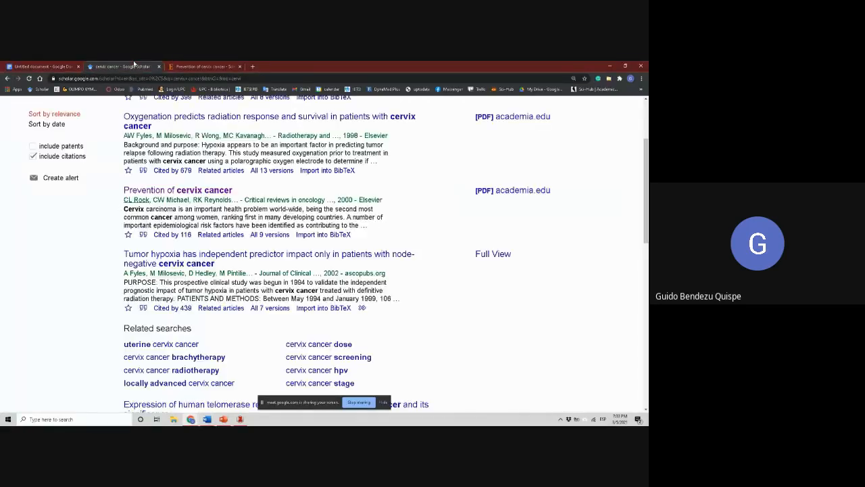
left_click(253, 262)
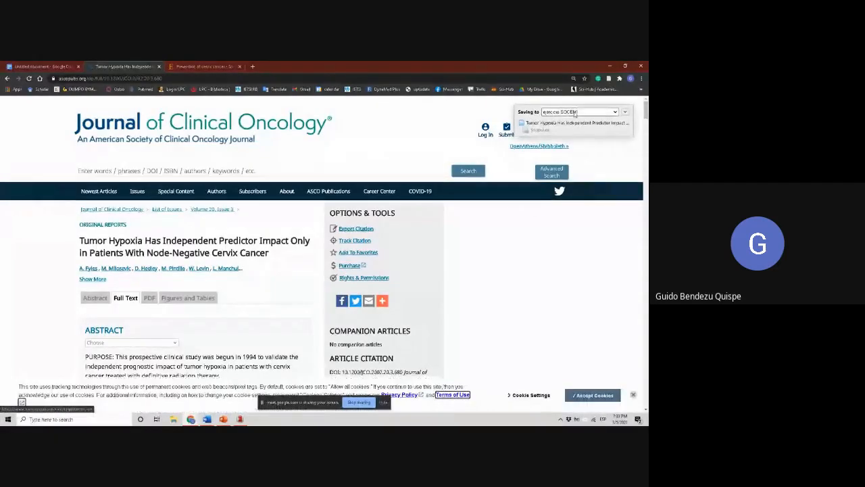
left_click(239, 419)
left_click(291, 104)
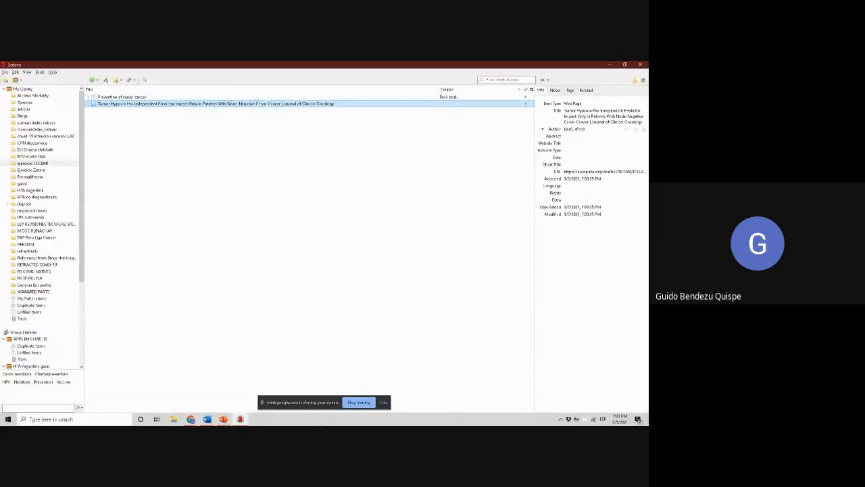
left_click(242, 419)
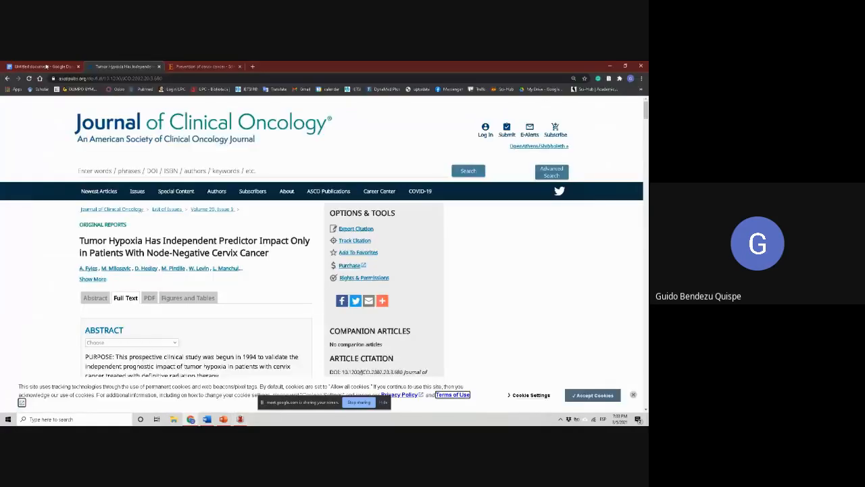
Remove the final period after "mortalidad" in the Google Docs text and cite the "Tumor Hypoxia Has Independent Predictor Impact" item there using Classic View
left_click(46, 66)
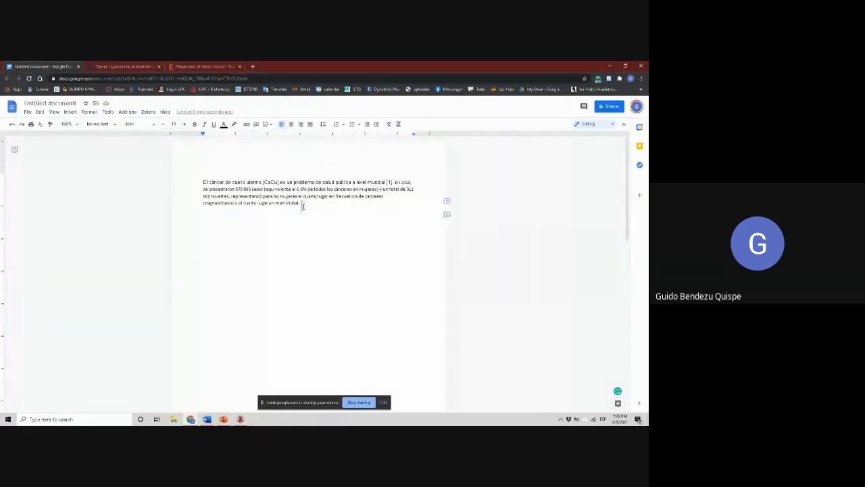
key("BackSpace")
key("BackSpace")
left_click(148, 111)
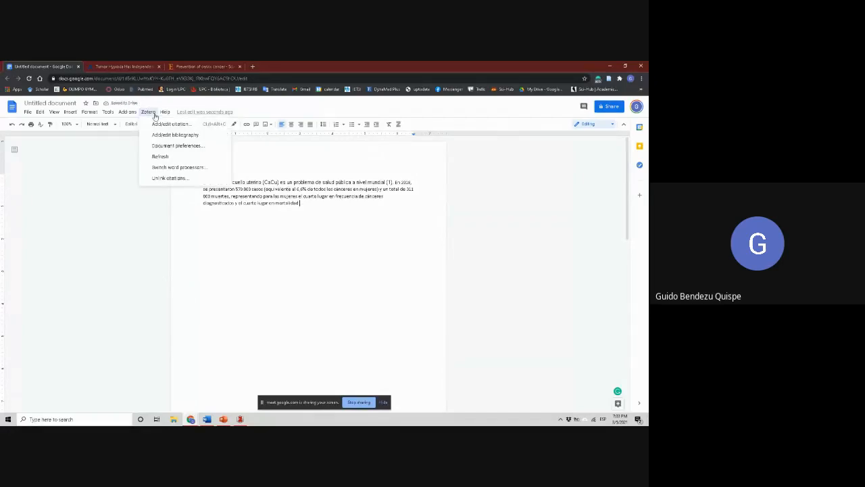
left_click(159, 122)
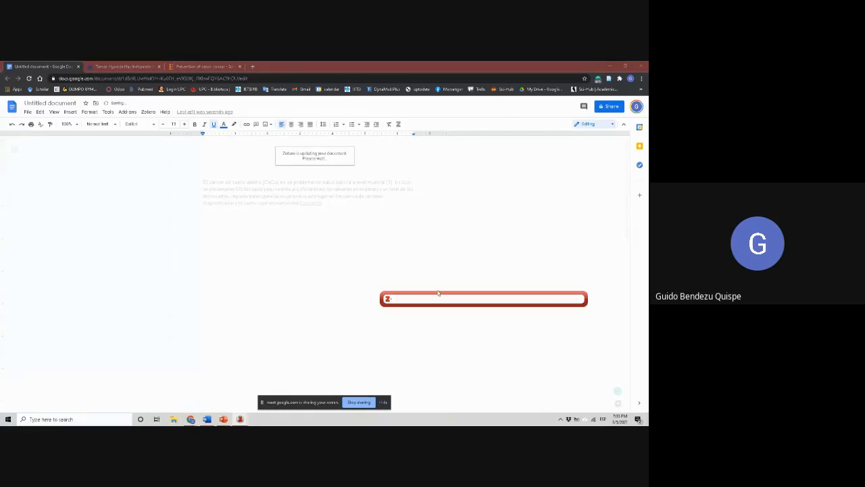
left_click(390, 300)
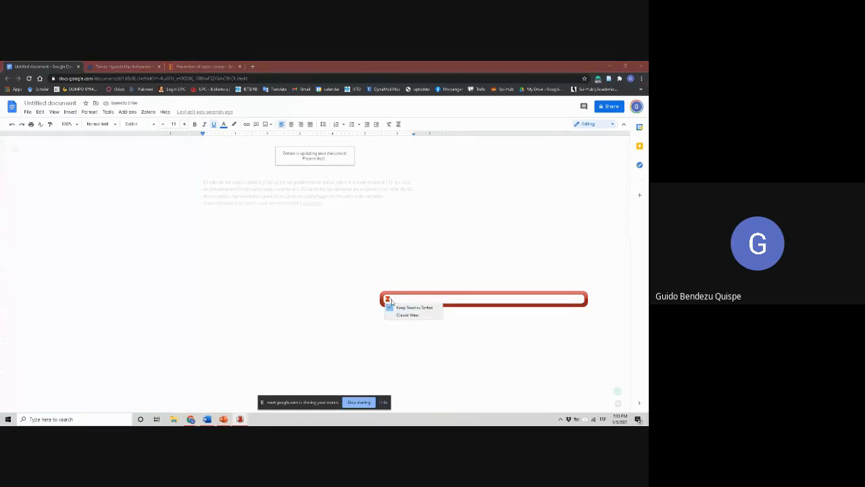
left_click(409, 316)
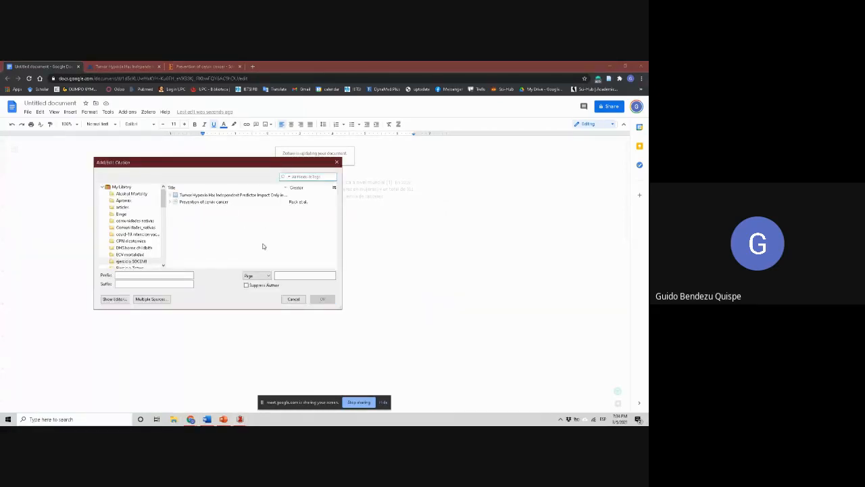
left_click(230, 196)
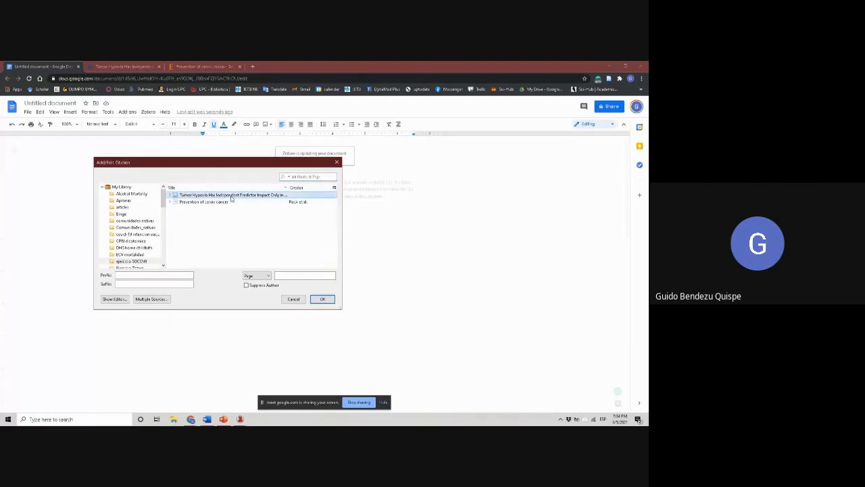
left_click(329, 301)
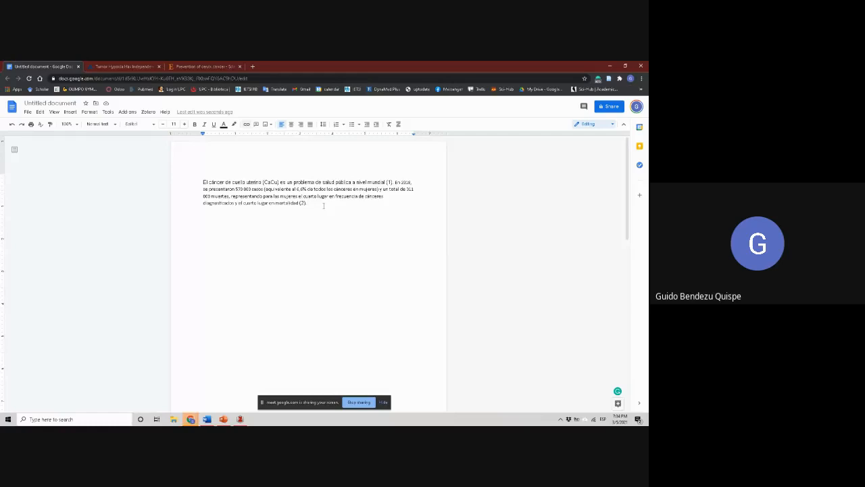
Add the heading "REFERENCIAS" below the cited text, and restore its first letter
key("Return")
key("Return")
key("Return")
key("Return")
key("Return")
type("REFERENCIAS")
key("Return")
key("Down")
key("Down")
key("Down")
key("Up")
key("Up")
key("Up")
key("Up")
key("Up")
key("Down")
key("Delete")
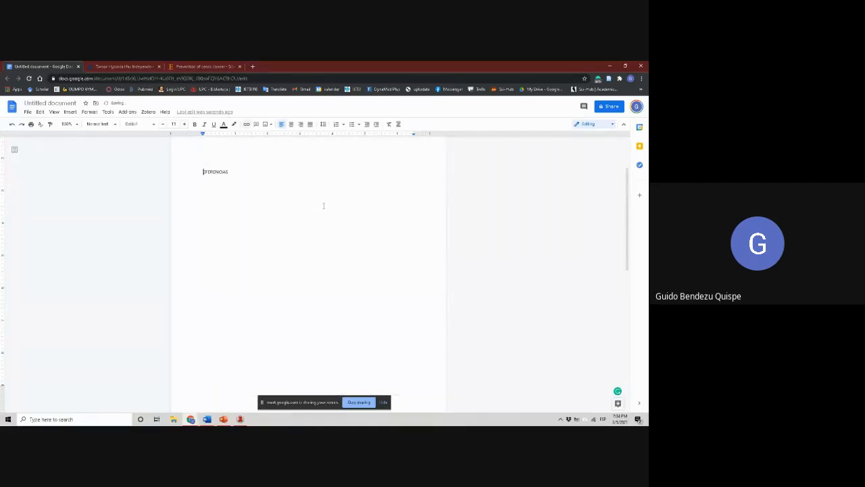
type("R")
key("Caps_Lock")
Insert the Zotero bibliography under the "REFERENCIAS" heading in the Google Docs document
left_click(148, 112)
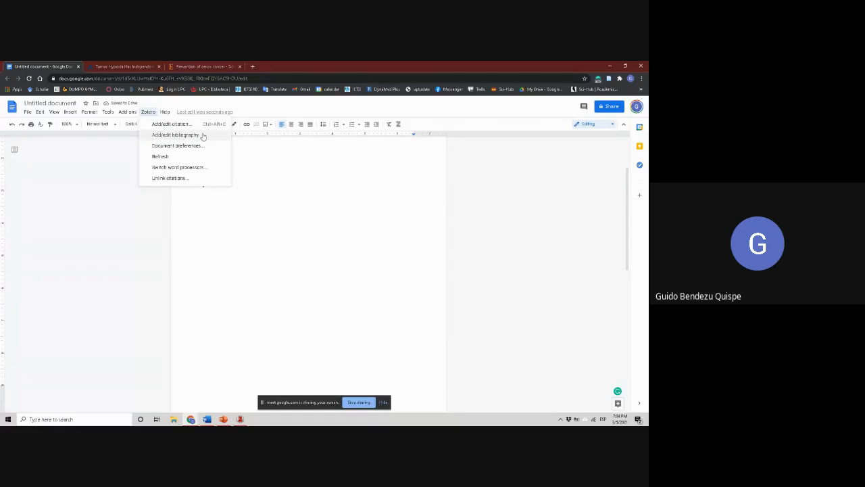
left_click(202, 135)
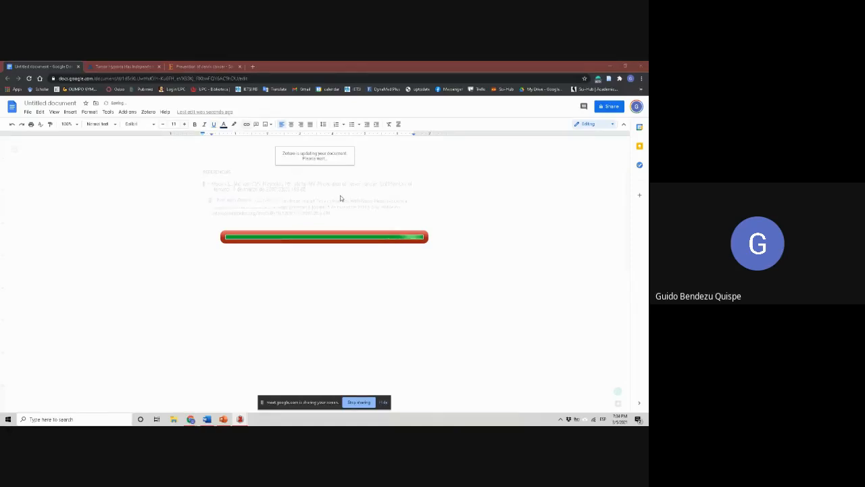
left_click(369, 233)
scroll(423, 221, "up", 2)
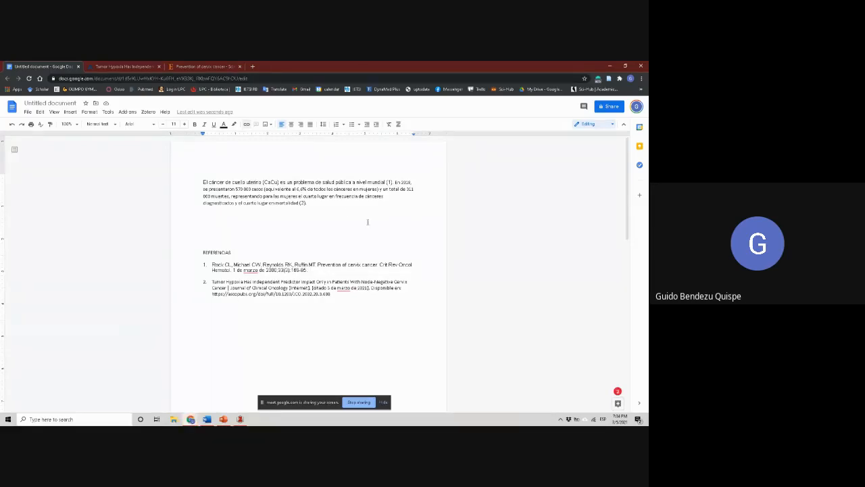
Move the cited sentence beginning "En 2018, se presentaron" ahead of the sentence beginning "El cáncer de cuello uterino"
left_click_drag(388, 204, 395, 182)
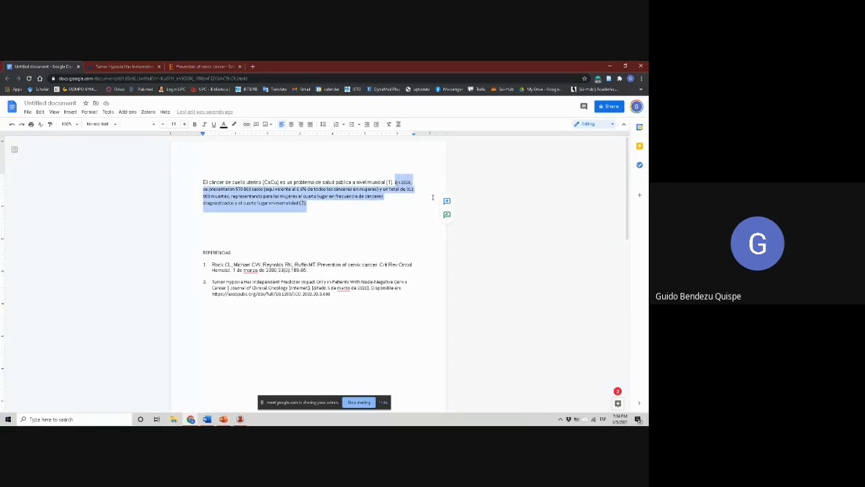
key("ctrl+x")
key("Home")
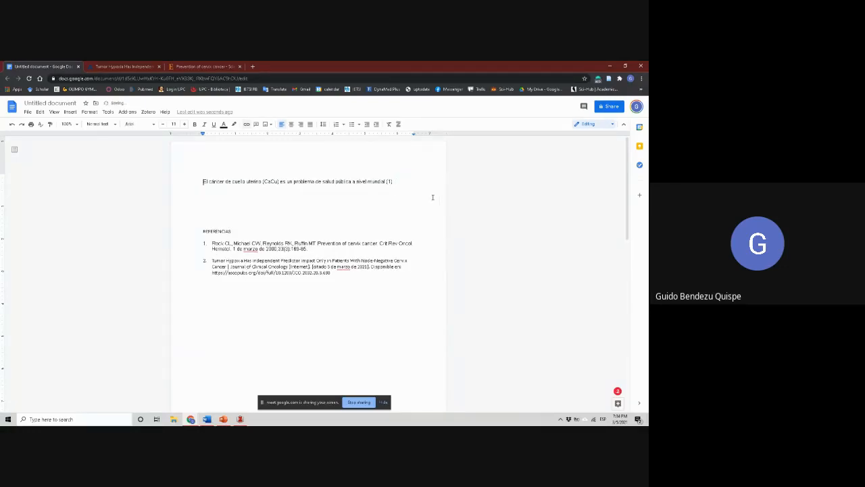
key("Return")
key("Up")
key("ctrl+v")
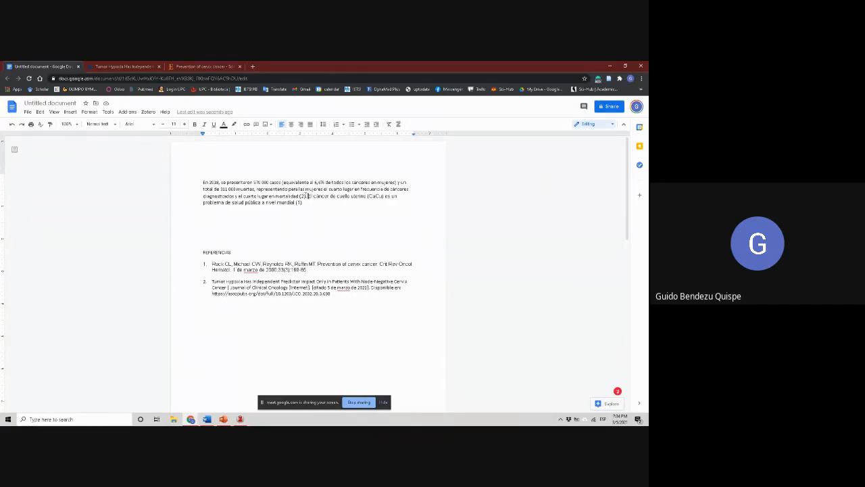
Refresh the Zotero citations so their numbering and the reference list follow the new sentence order
left_click(297, 204)
left_click(148, 111)
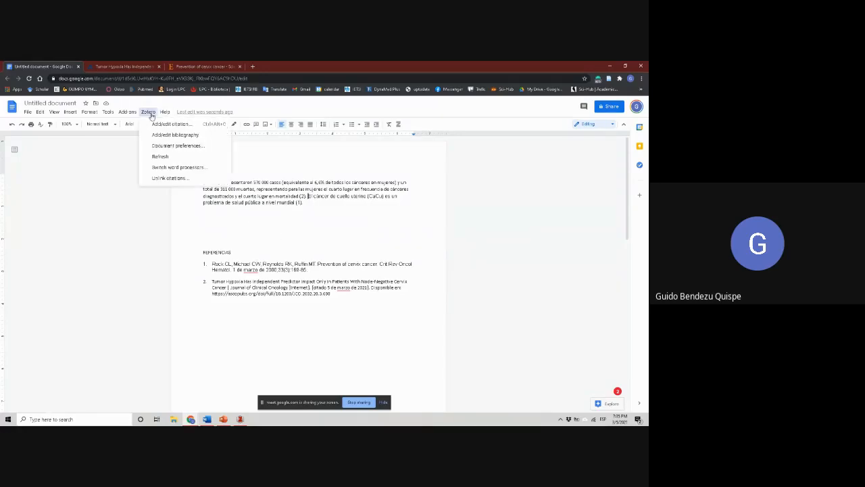
left_click(160, 156)
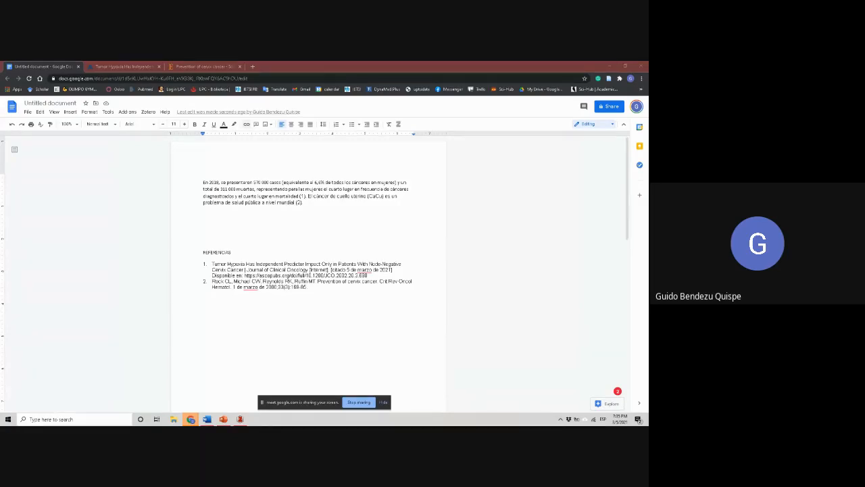
Copy the paragraph beginning "Aproximadamente" from the uncited text further down and paste it at the end of the cited paragraph
left_click(231, 252)
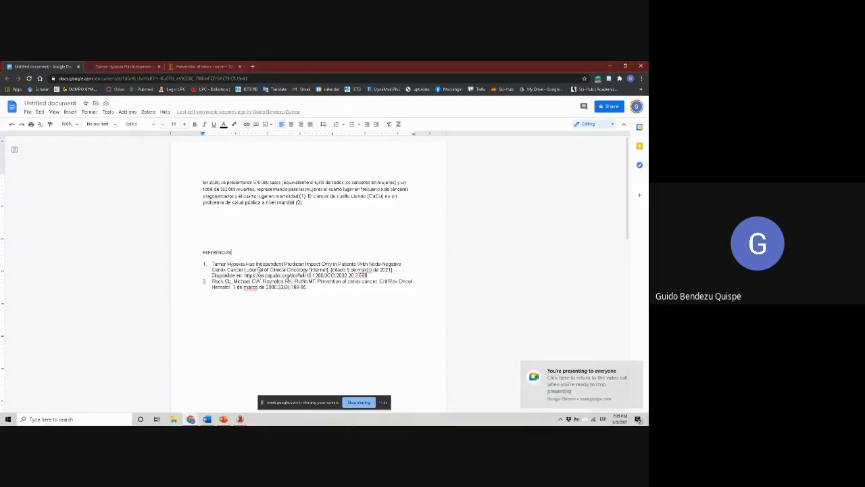
scroll(263, 359, "down", 10)
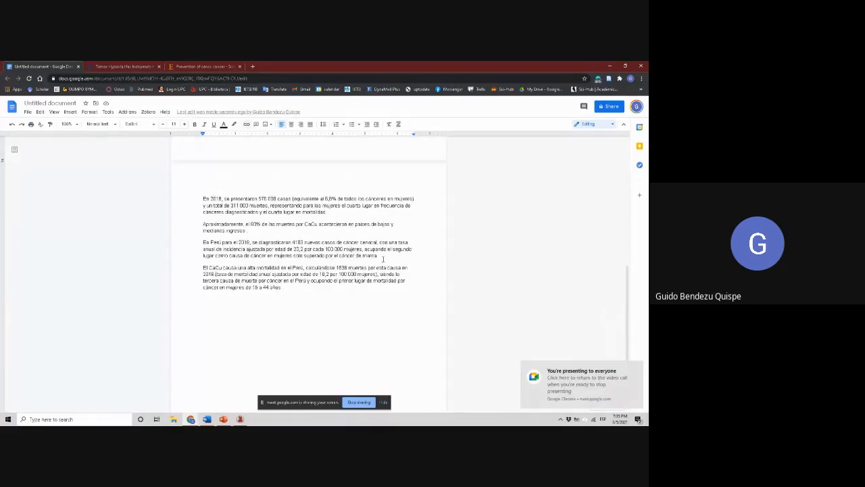
left_click_drag(247, 231, 202, 212)
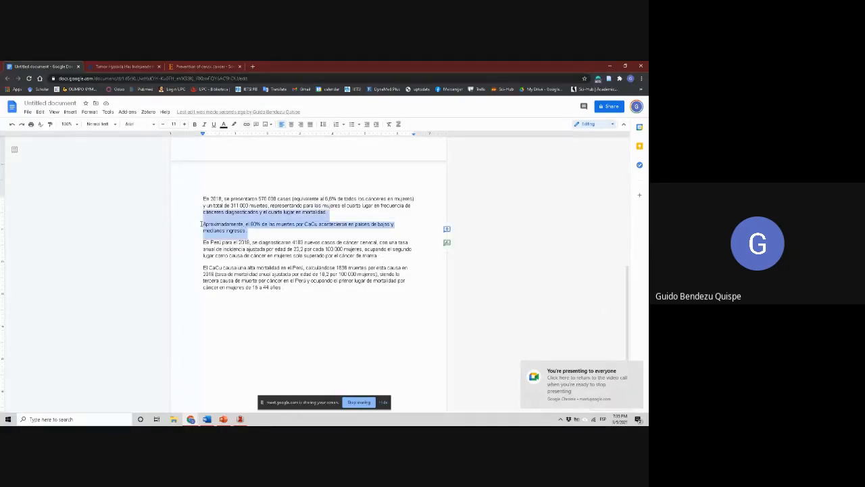
key("shift+Up")
key("shift+Down")
key("shift+Down")
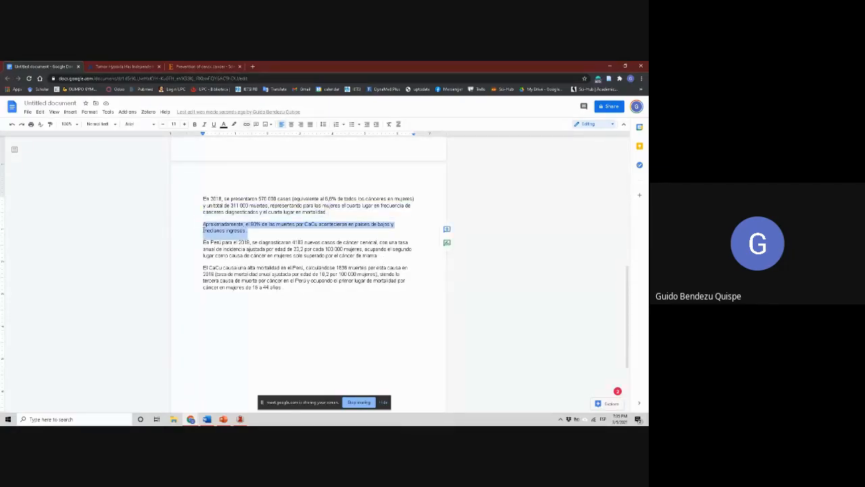
scroll(309, 217, "up", 5)
left_click(309, 203)
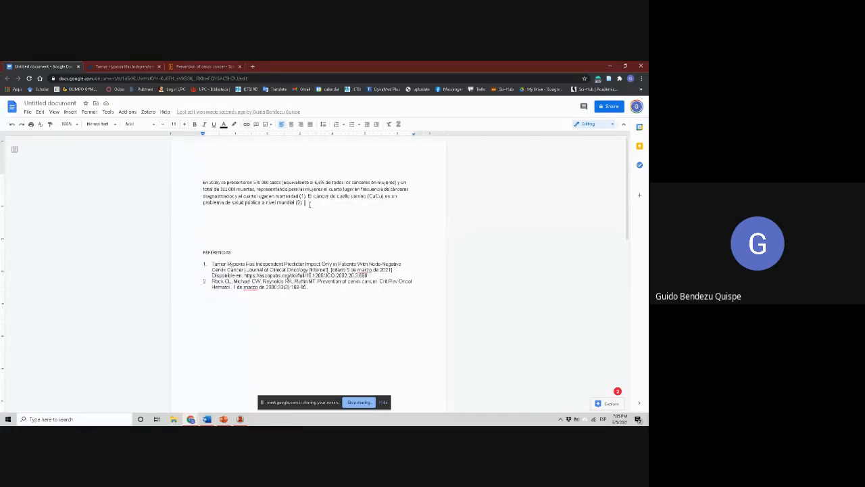
key("ctrl+v")
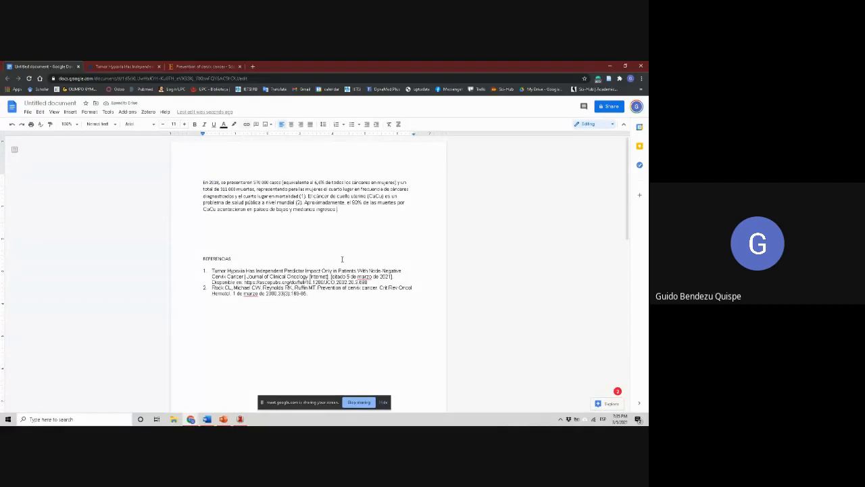
Cite both "Tumor Hypoxia Has Independent Predictor Impact" and "Prevention of cervix cancer" after "medianos ingresos", using Classic View with multiple sources
left_click(148, 111)
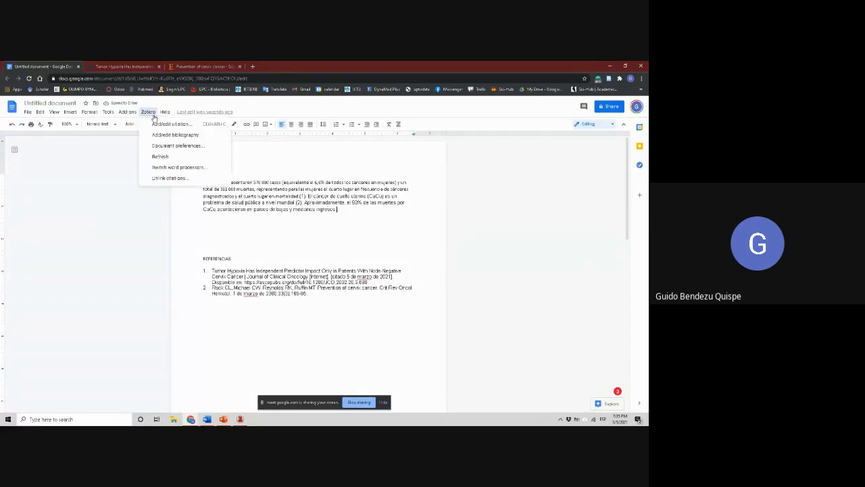
left_click(161, 124)
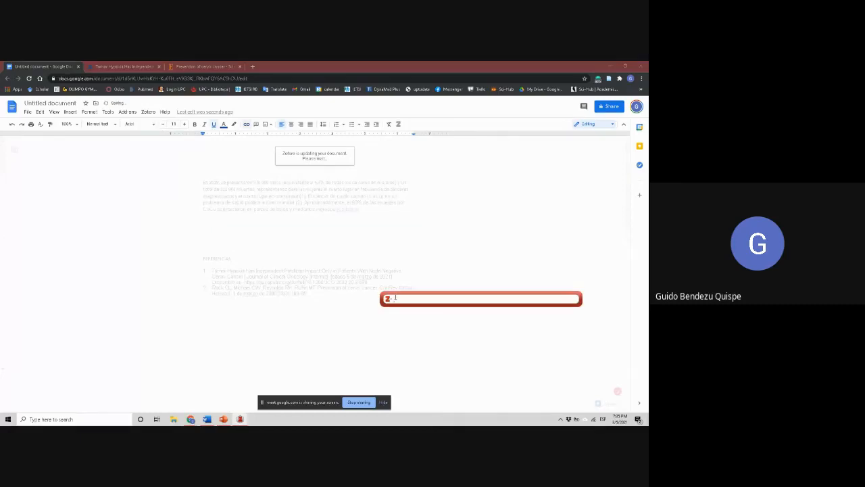
left_click(387, 299)
left_click(415, 315)
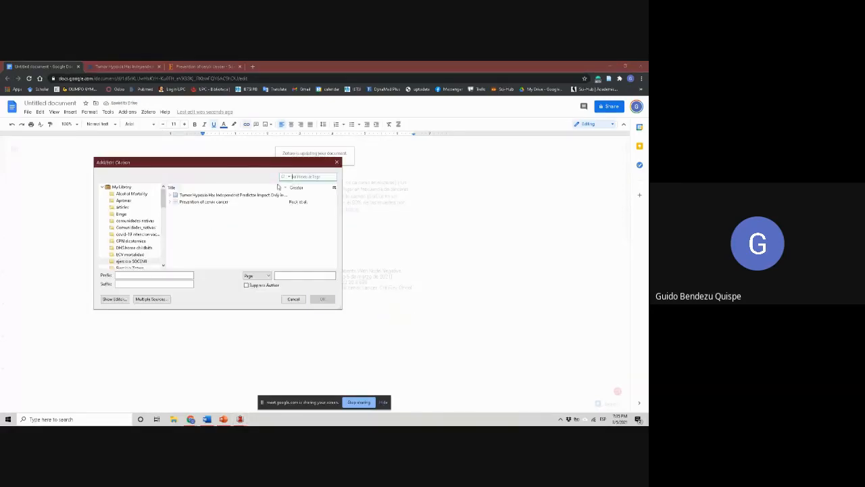
left_click(226, 195)
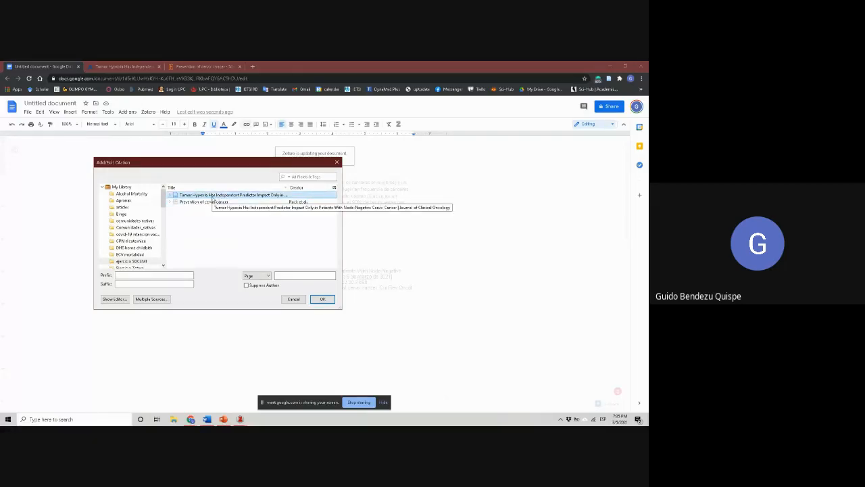
left_click(150, 298)
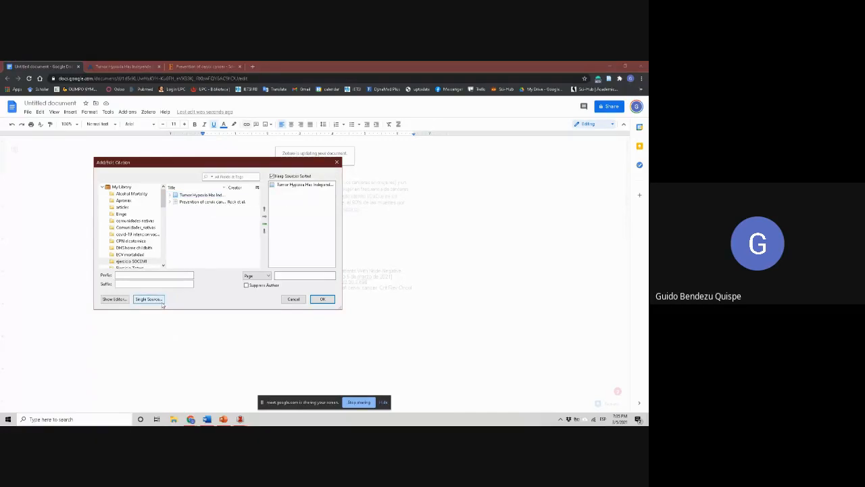
left_click(237, 201)
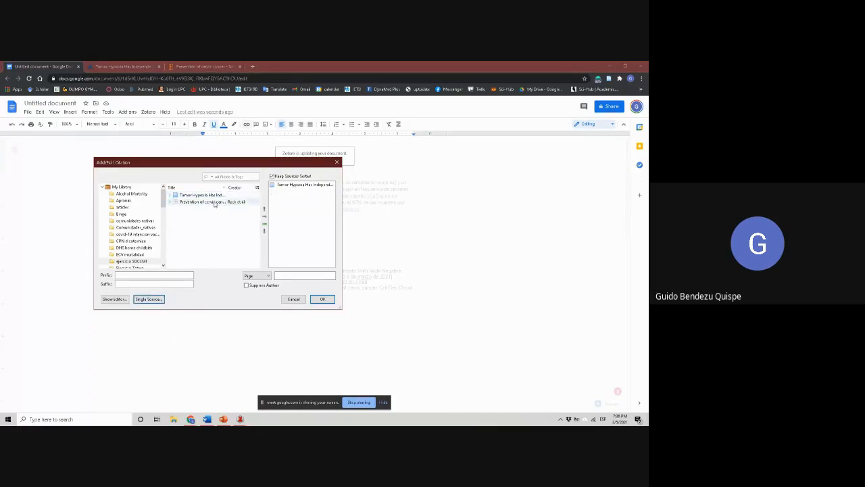
left_click(264, 216)
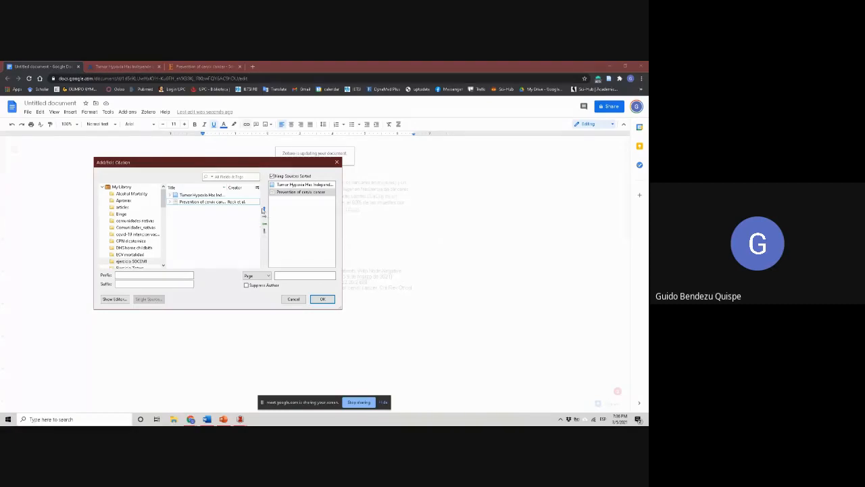
left_click(322, 299)
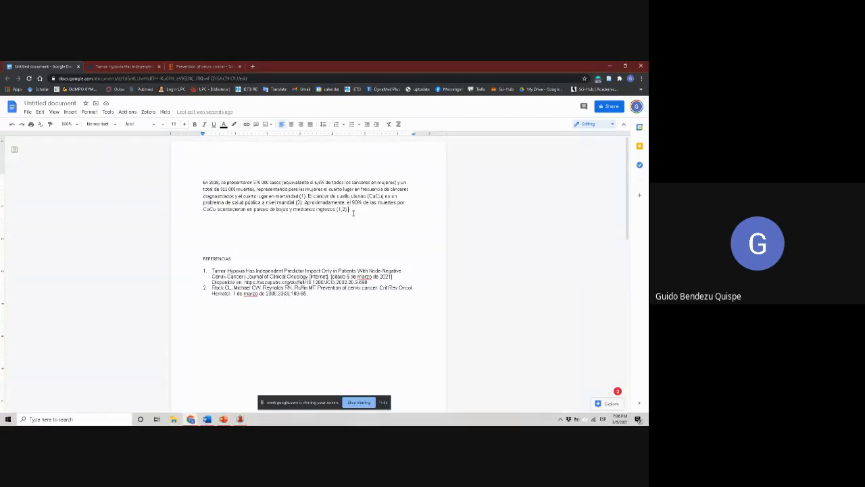
Add a blank line above the cited paragraph that begins "En 2018"
left_click(205, 181)
key("Return")
key("Return")
key("Delete")
key("Down")
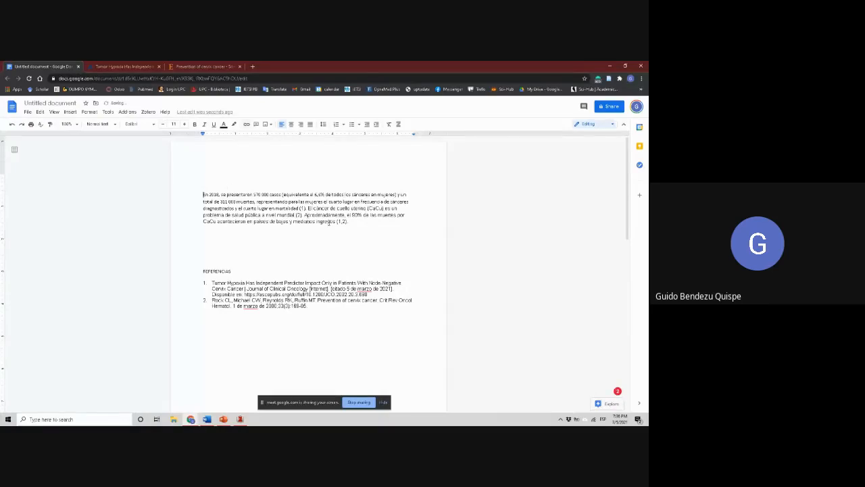
left_click(351, 221)
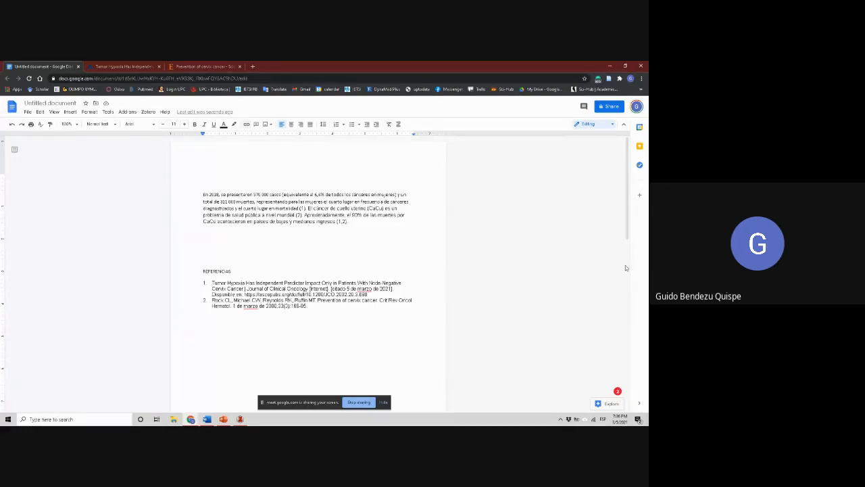
Open Word and create a blank document
left_click(425, 261)
key("super")
type("word")
key("Return")
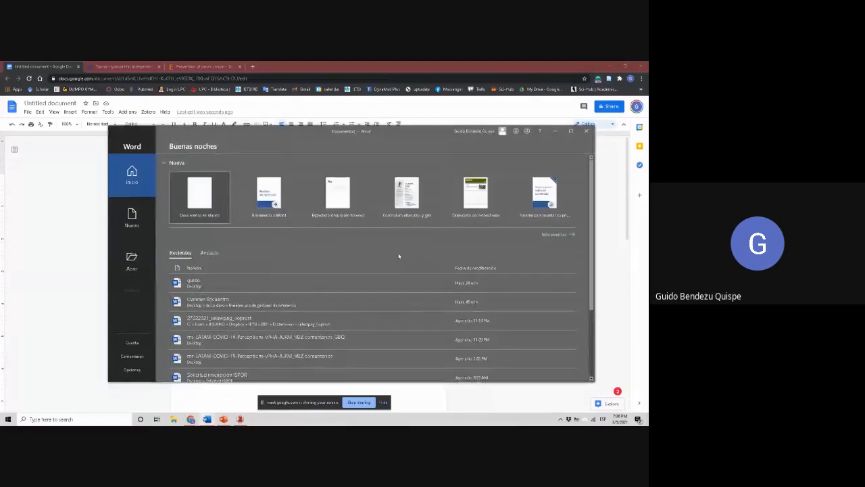
left_click(199, 193)
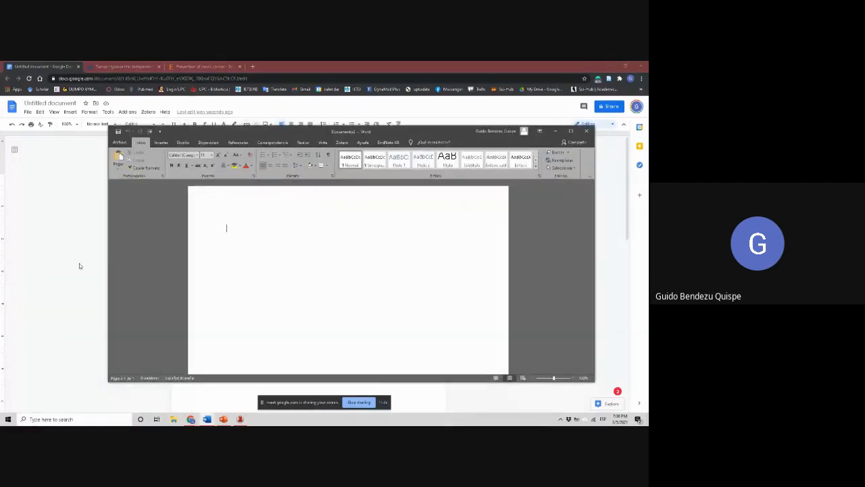
Try copying the cited paragraph and reference list from Google Docs directly into the blank Word document, and clear the pasted text
left_click(79, 263)
left_click_drag(298, 313, 191, 186)
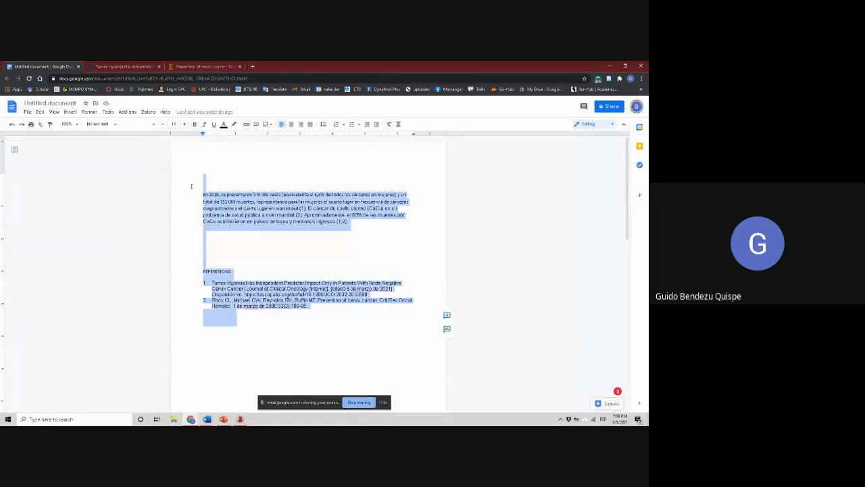
left_click(206, 419)
left_click(226, 398)
type("En 2018, se presentaron 570 000 casos (equivalente al 6,6% de todos los cánceres en mujeres) y un total de 311 000 muertes, representando para las mujeres el cuarto lugar en frecuencia de cánceres diagnosticados y el cuarto lugar en mortalidad (1). El cáncer de cuello uterino (CaCu) es un problema de salud pública a nivel mundial (2). Aproximadamente, el 90% de las muertes por CaCu acontecieron en países de bajos y medianos ingresos (1,2).  REFERENCIAS  Tumor Hypoxia Has Independent Predictor Impact Only in Patients With Node-Negative Cervix Cancer | Journal of Clinical Oncology [Internet]. [citado 5 de marzo de 2021]. Disponible en: https://ascopubs.org/doi/full/10.1200/JCO.2002.20.3.680 Rock CL, Michael CW, Reynolds RK, Ruffin MT. Prevention of cervix cancer. Crit Rev Oncol Hematol. 1 de marzo de 2000;33(3):169-86.")
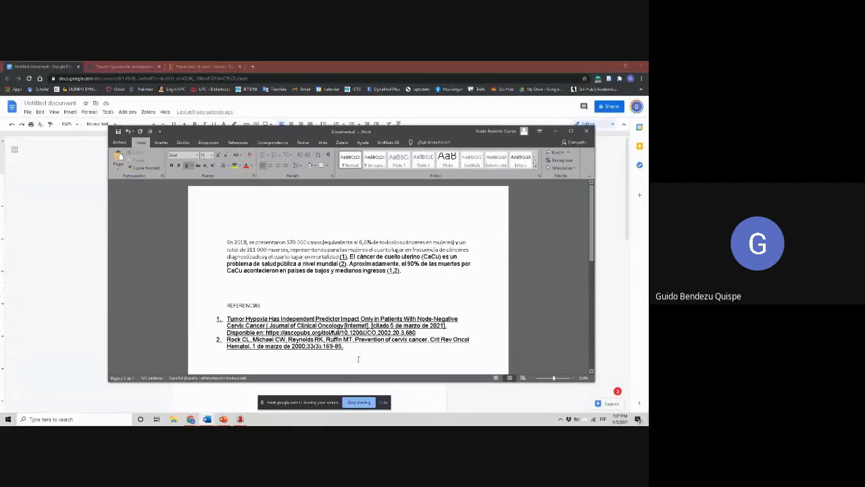
triple_click(186, 220)
key("ctrl+x")
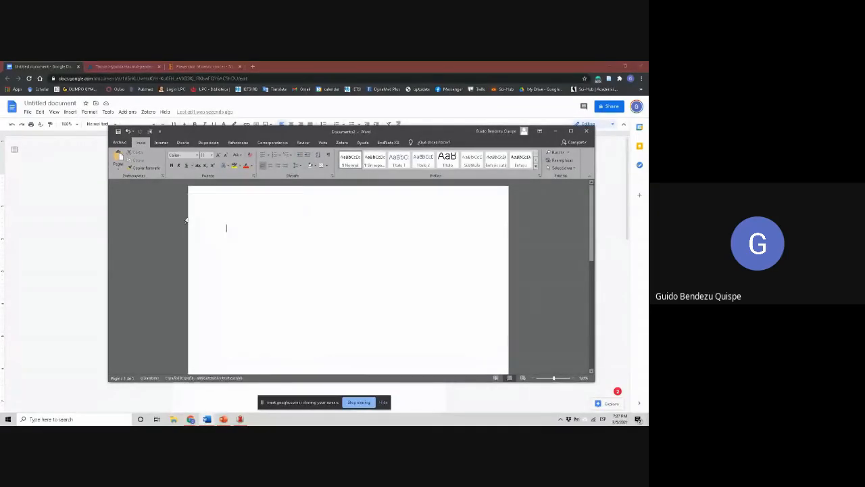
Return to Google Docs and convert its Zotero citations to the transfer format for switching word processors
left_click(98, 216)
key("ctrl+v")
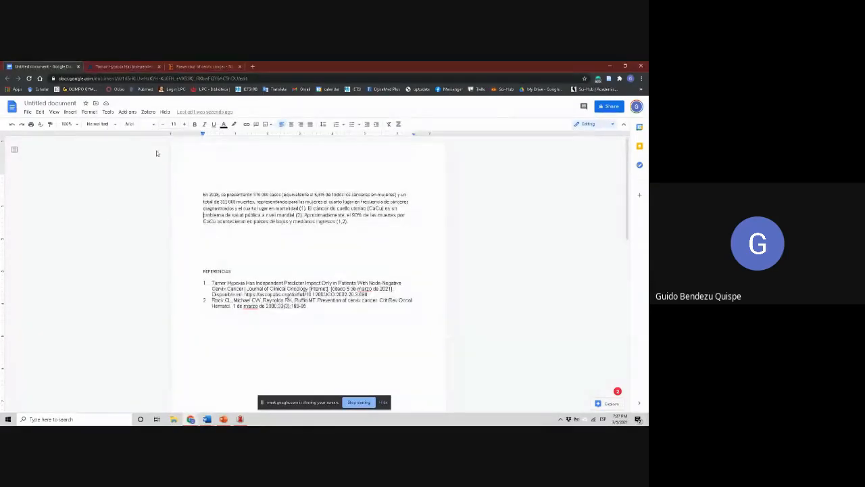
left_click(148, 112)
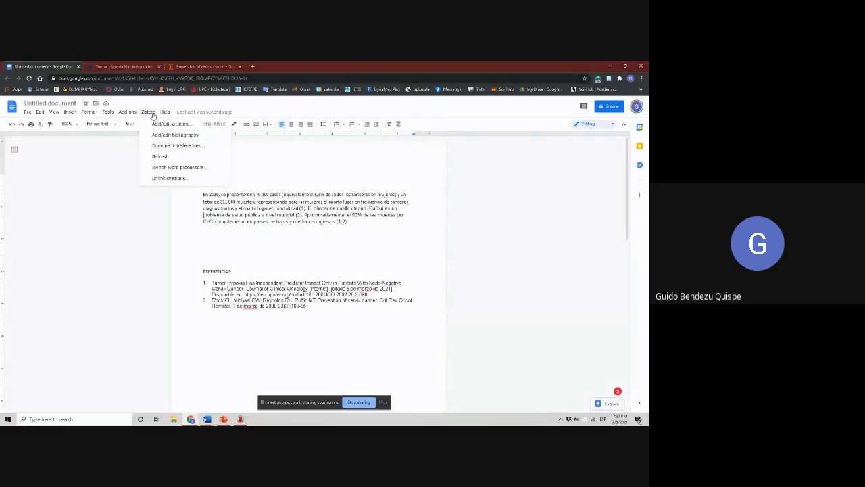
left_click(207, 169)
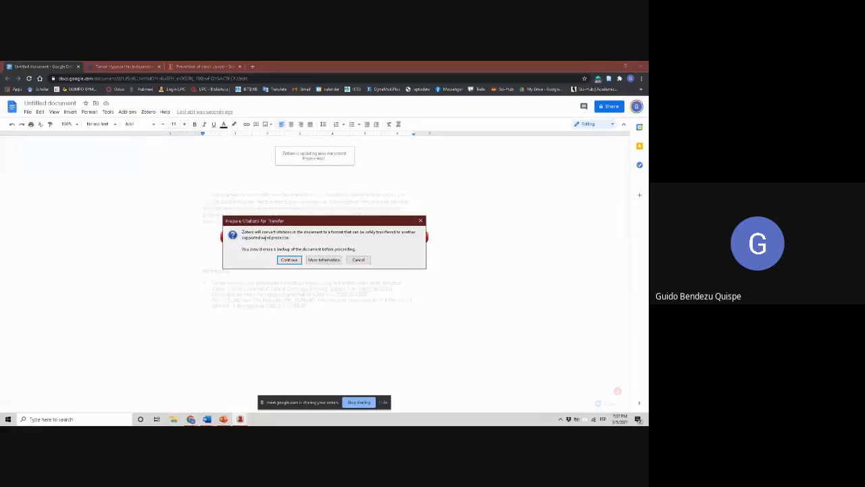
left_click(289, 260)
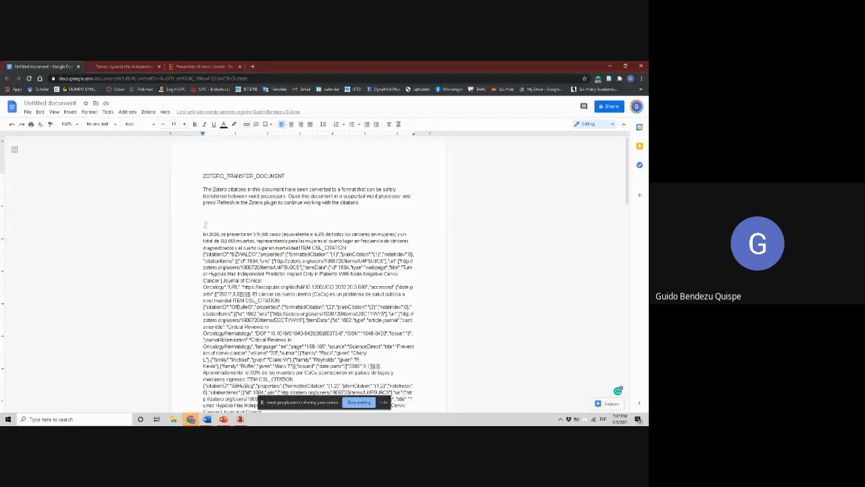
Copy the converted paragraph and reference placeholder, without the transfer notice, from Google Docs into the blank Word document and maximize its window
scroll(215, 230, "down", 20)
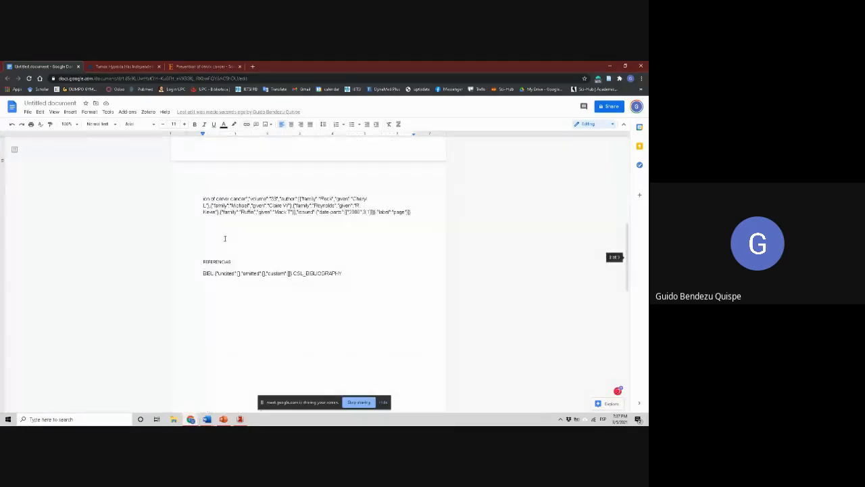
scroll(229, 235, "up", 20)
left_click_drag(204, 217, 349, 273)
scroll(367, 304, "down", 20)
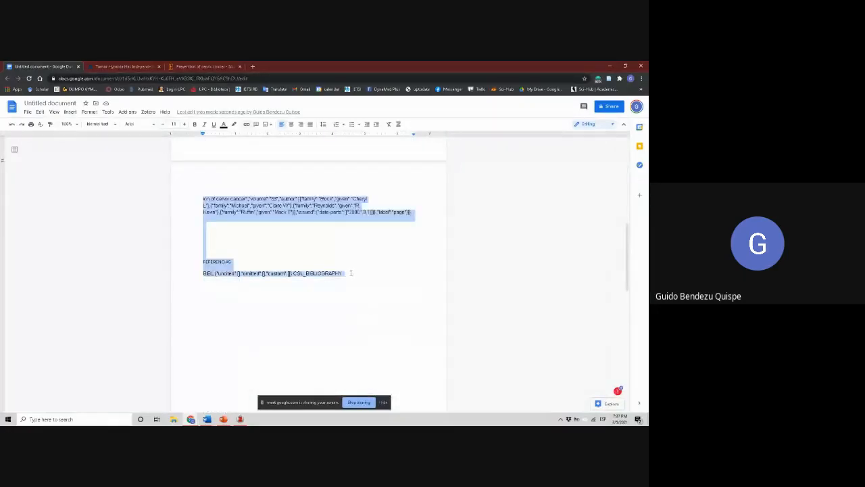
scroll(378, 281, "up", 20)
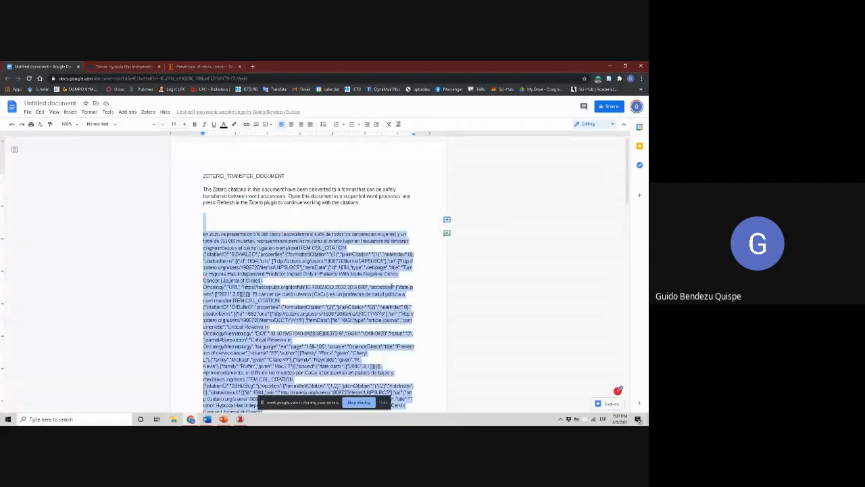
left_click(207, 419)
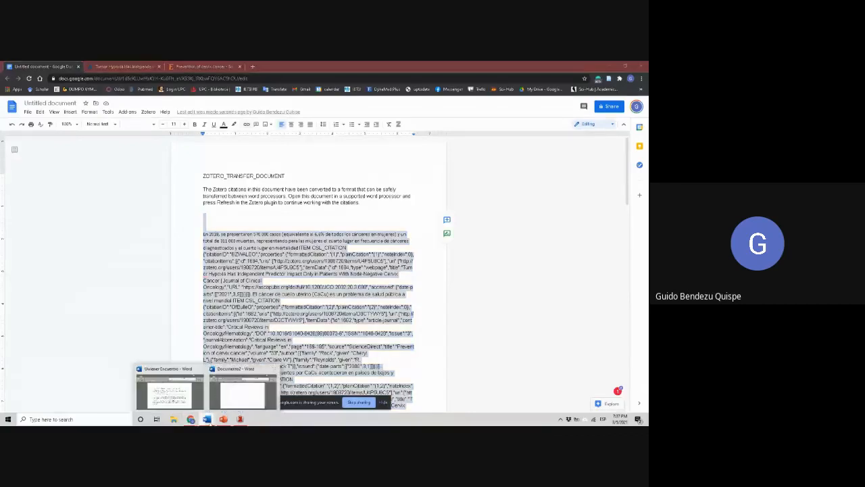
left_click(228, 394)
key("ctrl+v")
scroll(263, 336, "up", 8)
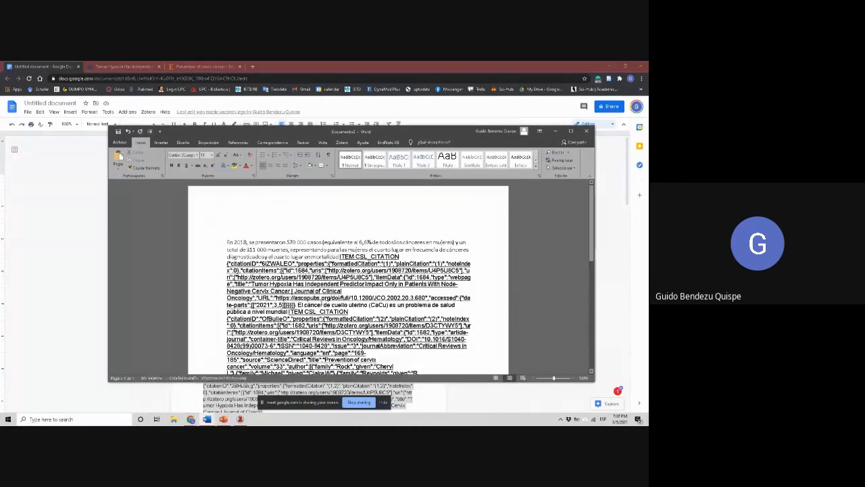
left_click(573, 130)
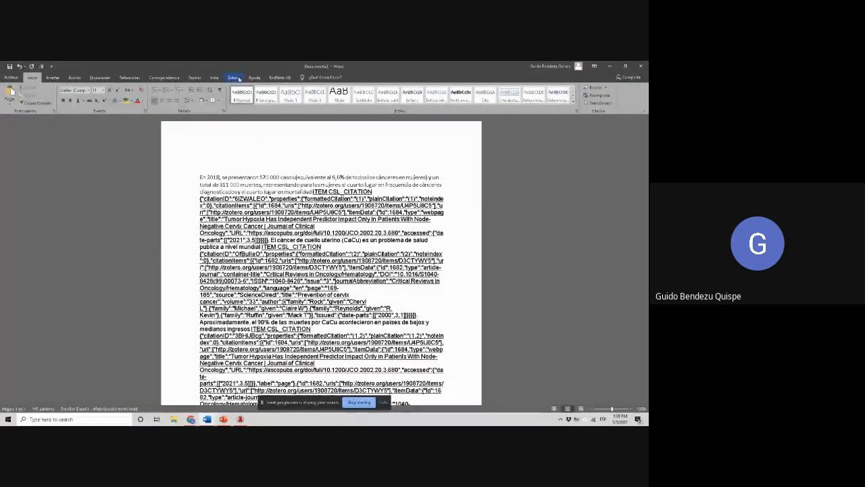
Try refreshing the Zotero citations in the Word document, and accept the Zotero document preferences with the Vancouver style
left_click(236, 78)
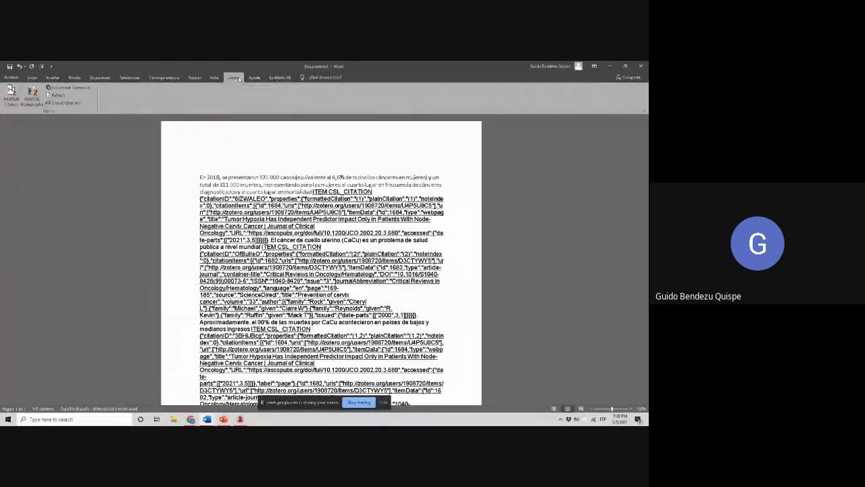
left_click(57, 96)
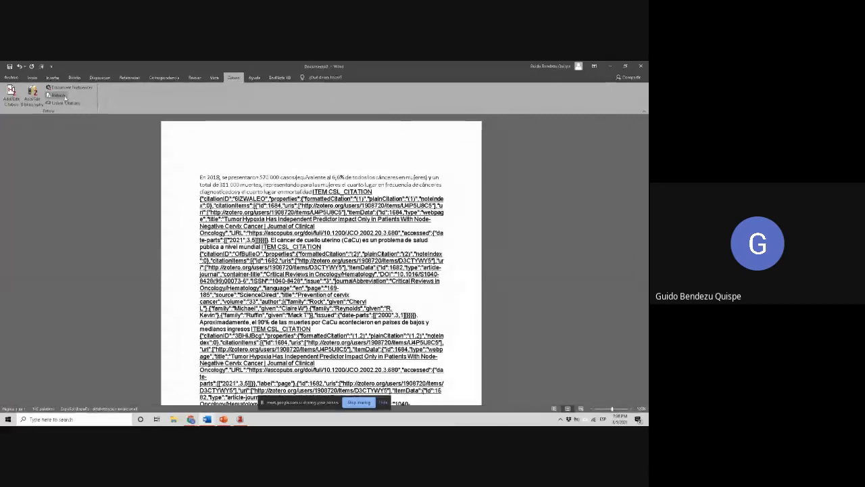
left_click(376, 263)
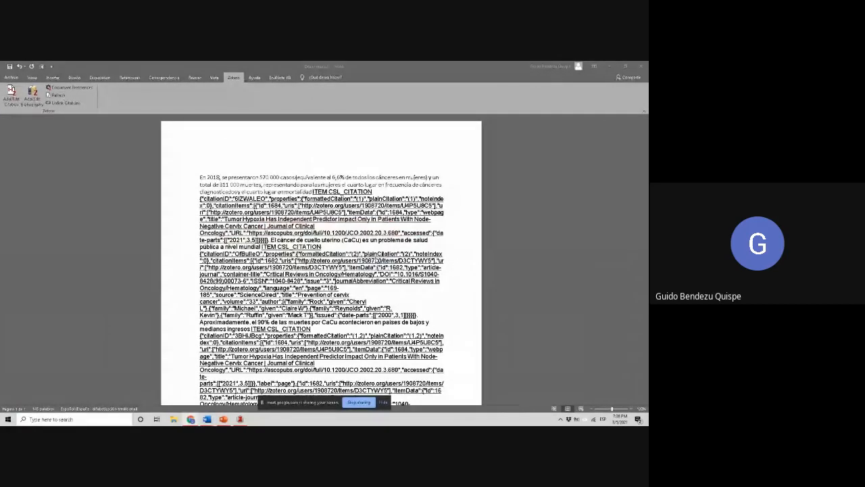
left_click(69, 88)
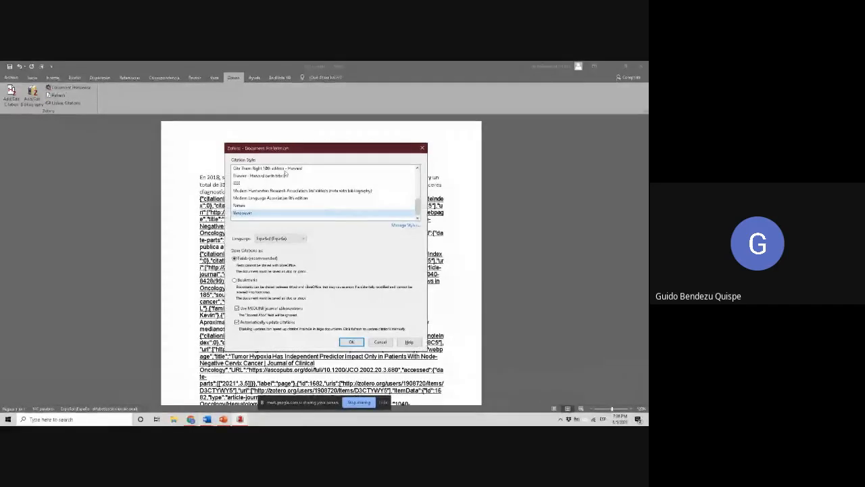
left_click(352, 342)
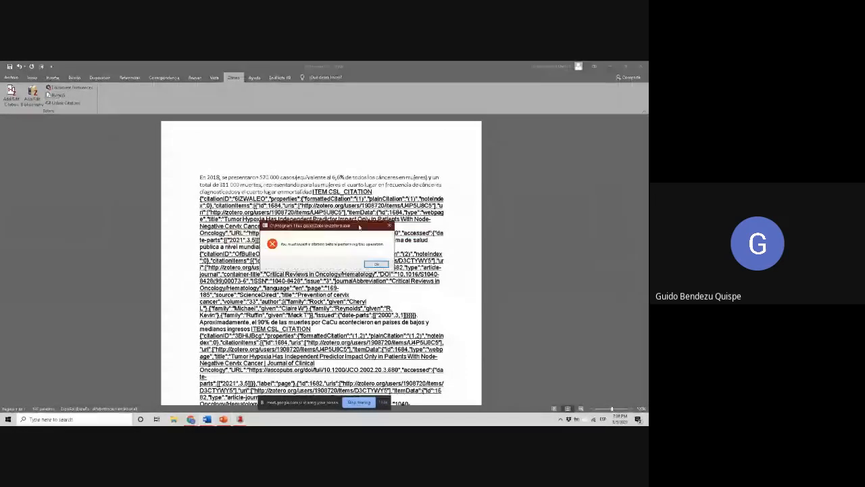
left_click(376, 263)
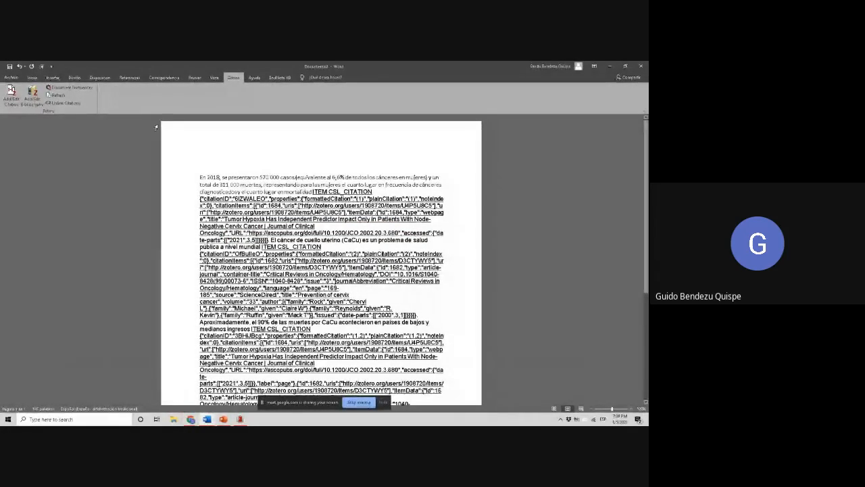
Return to Google Docs and copy only the converted paragraph beginning "En 2018", leaving out the REFERENCIAS section
left_click(240, 419)
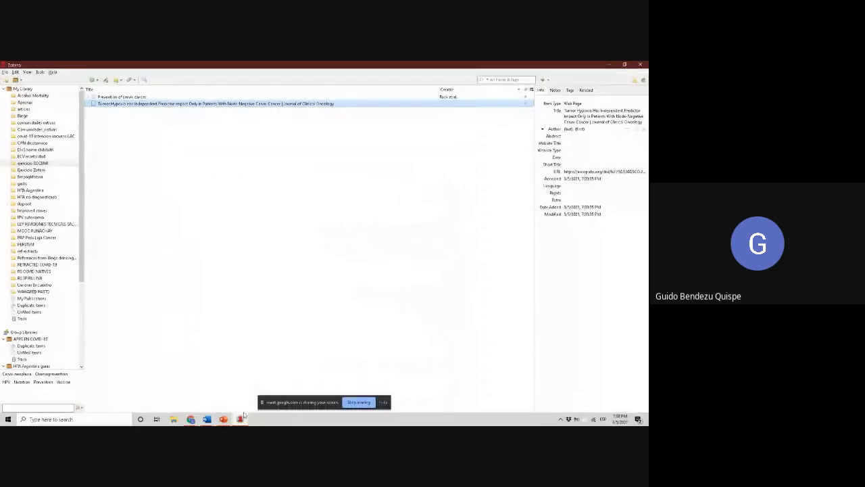
left_click(190, 419)
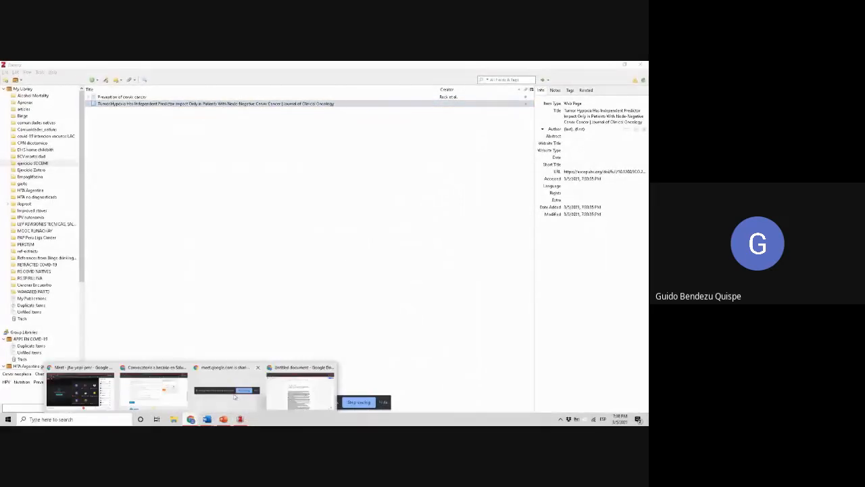
left_click(295, 388)
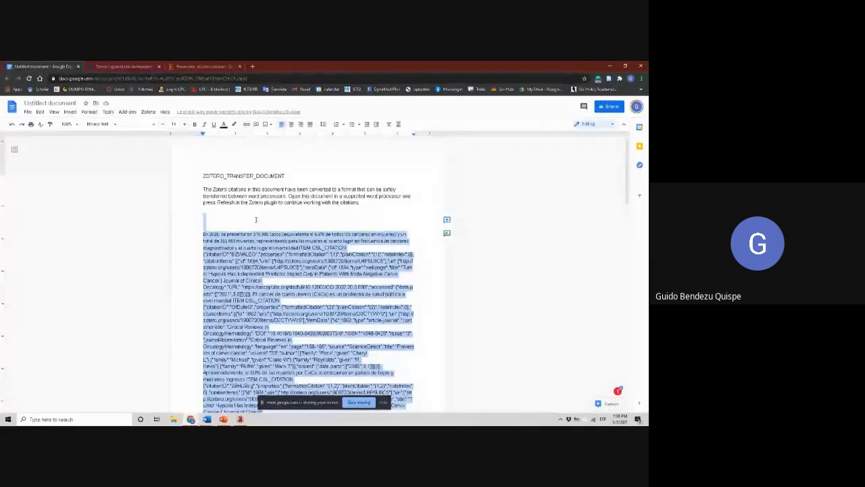
left_click(256, 220)
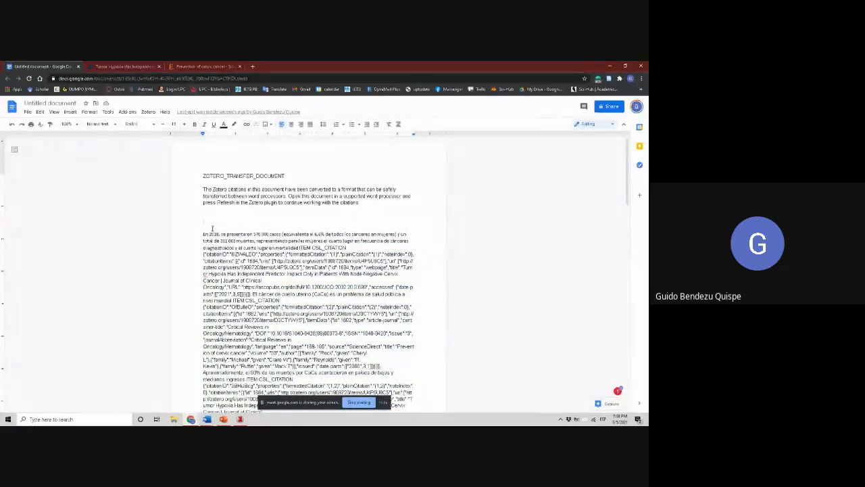
left_click_drag(201, 234, 428, 249)
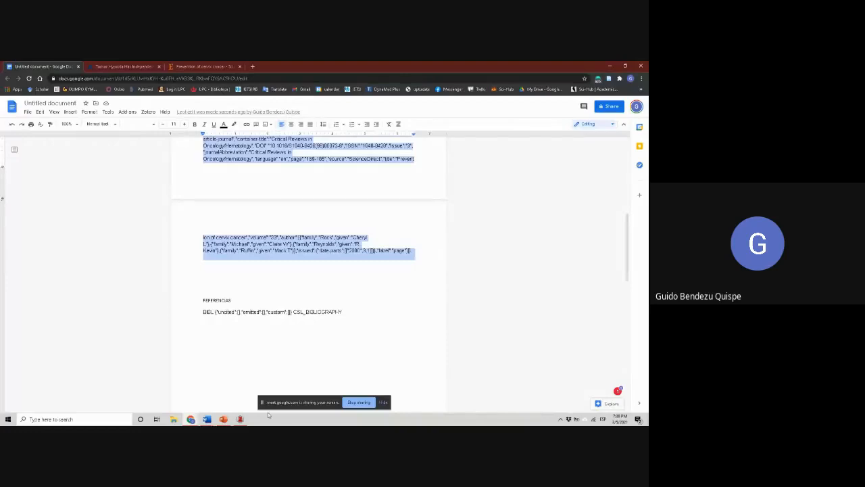
Replace the entire contents of the Word document with the copied "En 2018" paragraph
left_click(207, 419)
left_click(243, 385)
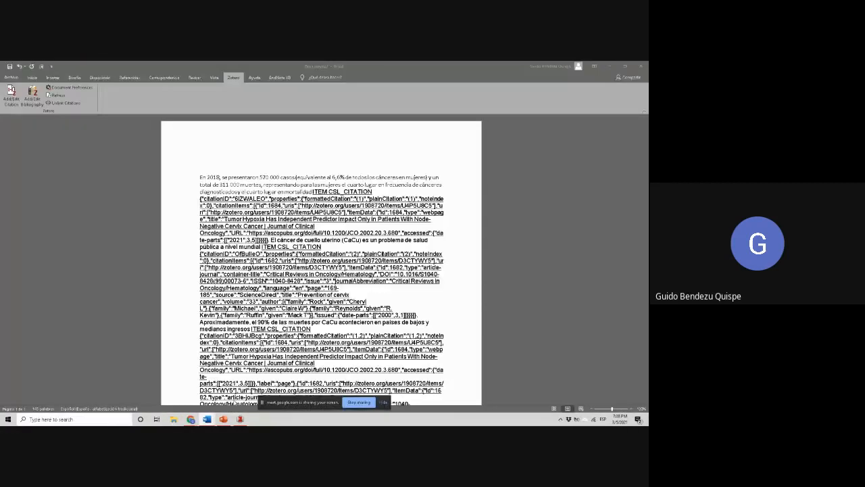
left_click_drag(201, 163, 404, 419)
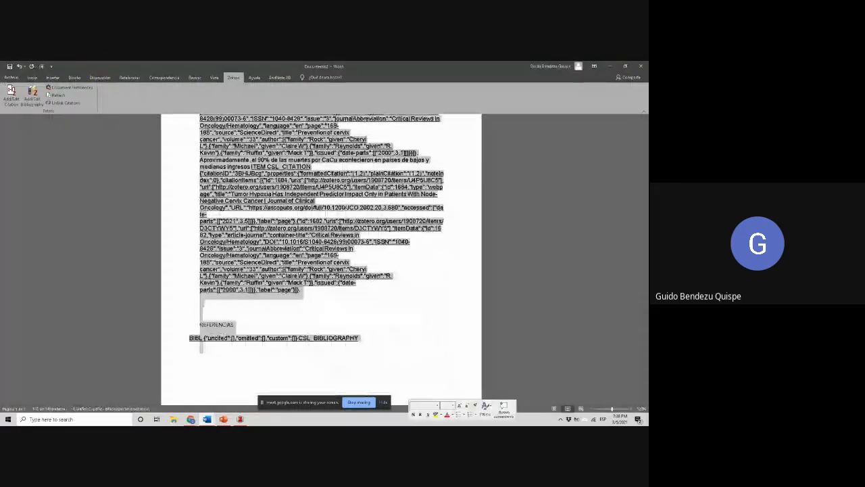
key("Delete")
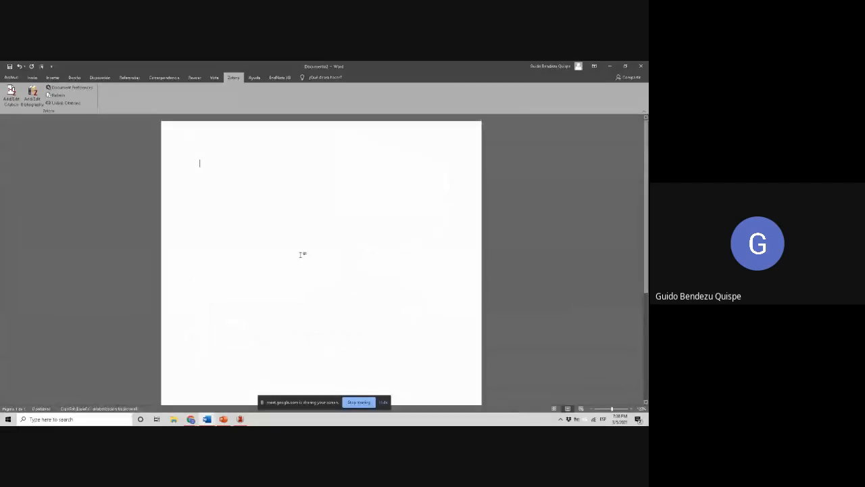
left_click(31, 77)
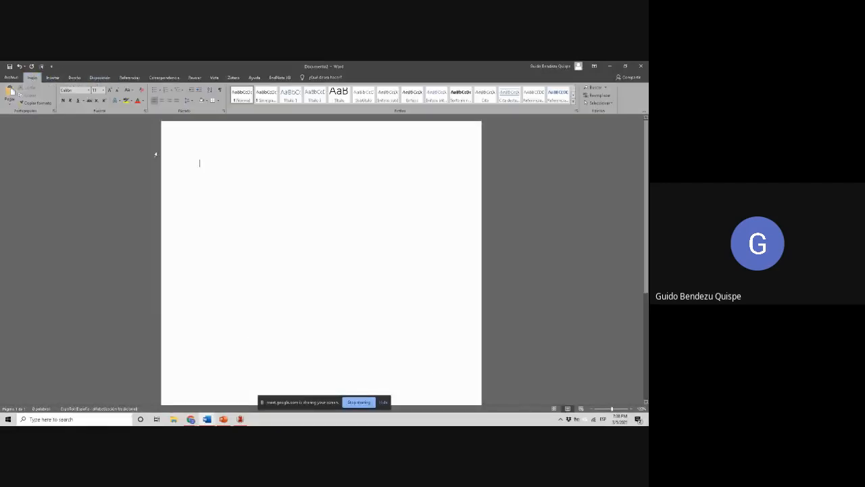
key("ctrl+v")
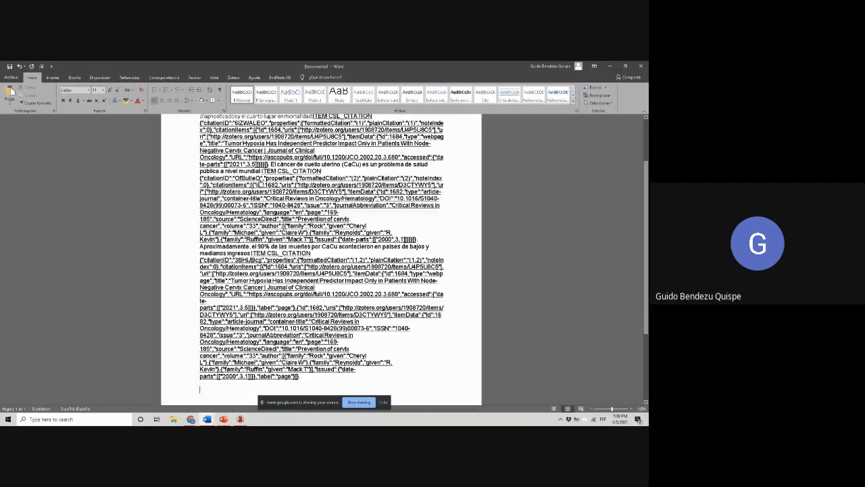
scroll(259, 183, "up", 10)
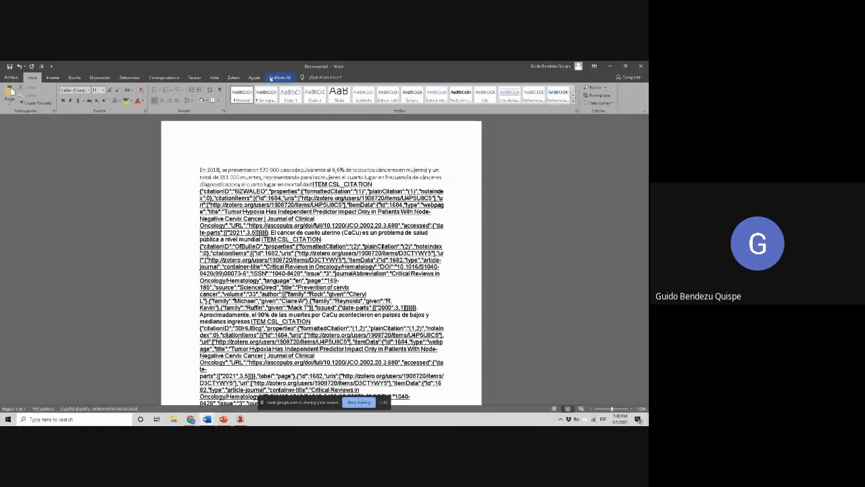
Try refreshing the Zotero citations again with only the paragraph pasted, and check the Zotero document preferences
left_click(233, 77)
left_click(57, 94)
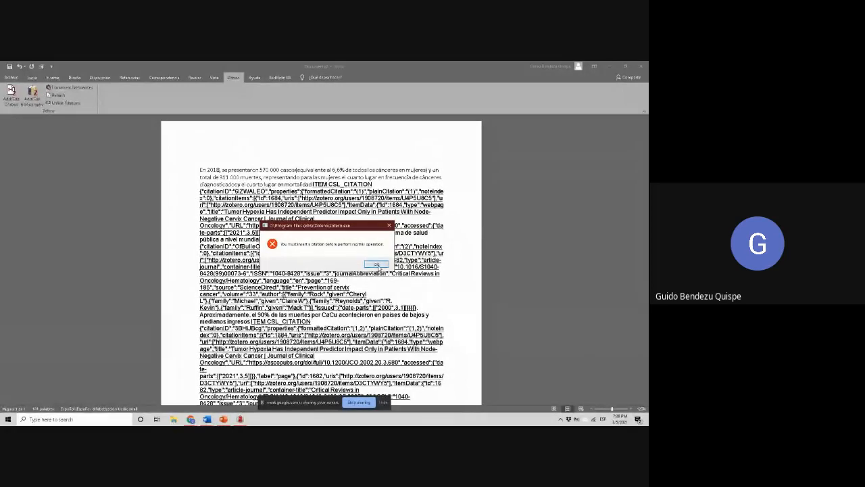
left_click(376, 264)
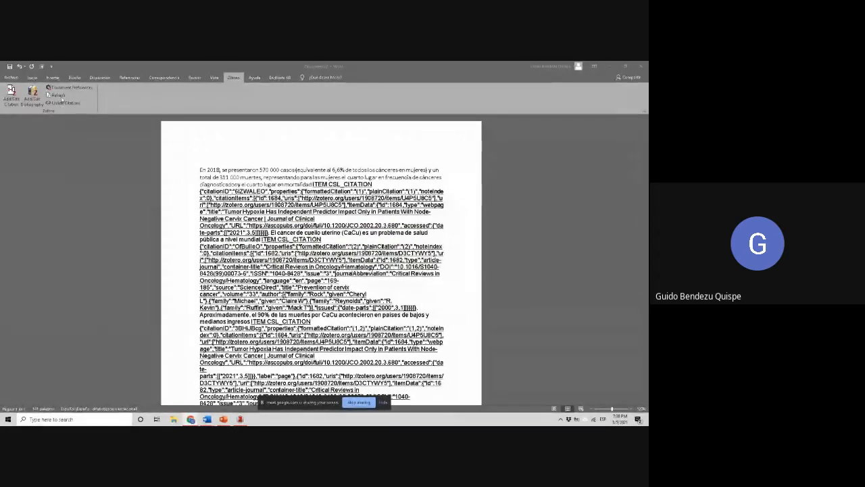
left_click(66, 87)
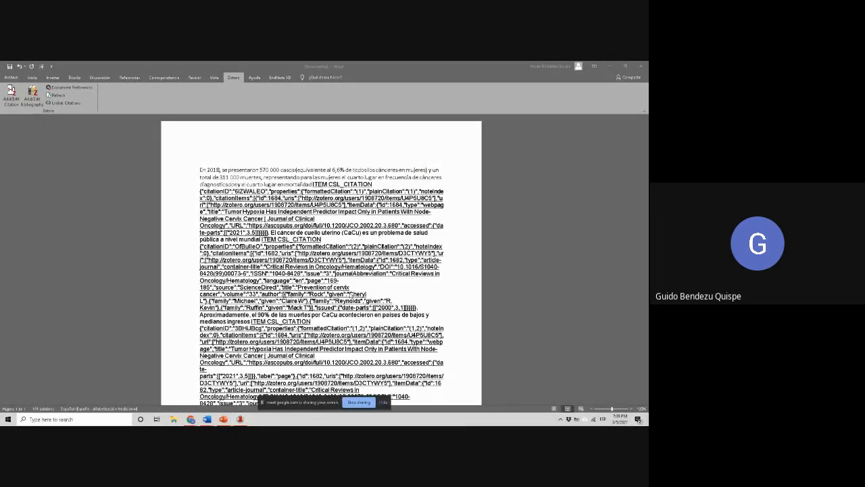
left_click(54, 102)
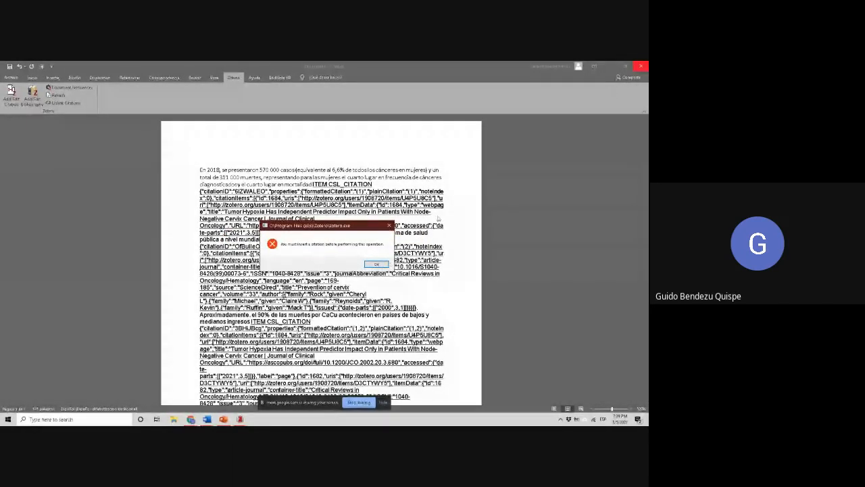
left_click(378, 264)
Close the Word document without saving and create a new blank Word document
left_click(641, 65)
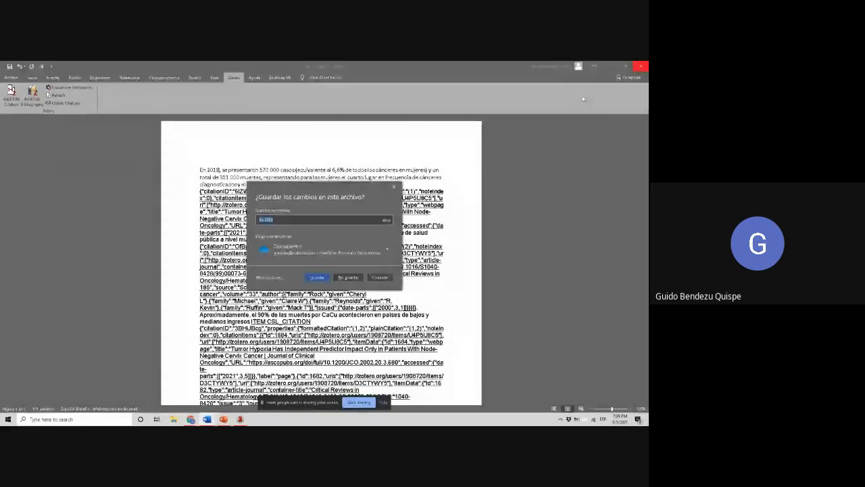
left_click(350, 277)
left_click(351, 276)
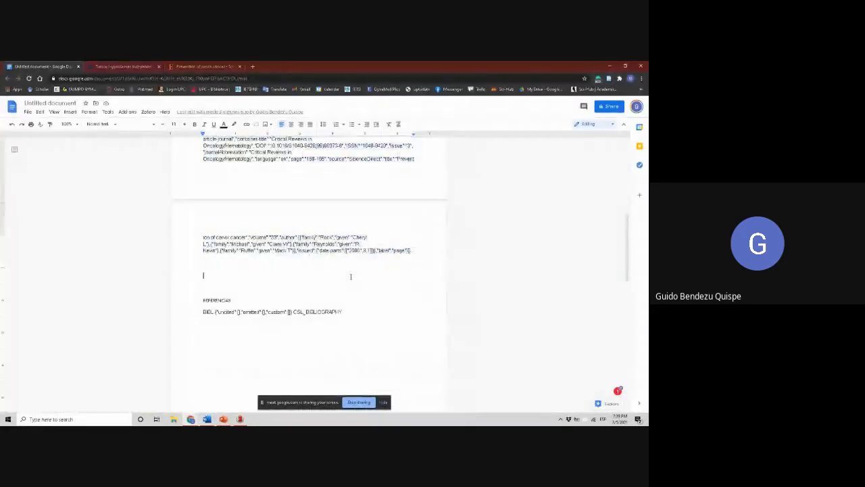
key("super")
type("word")
key("Return")
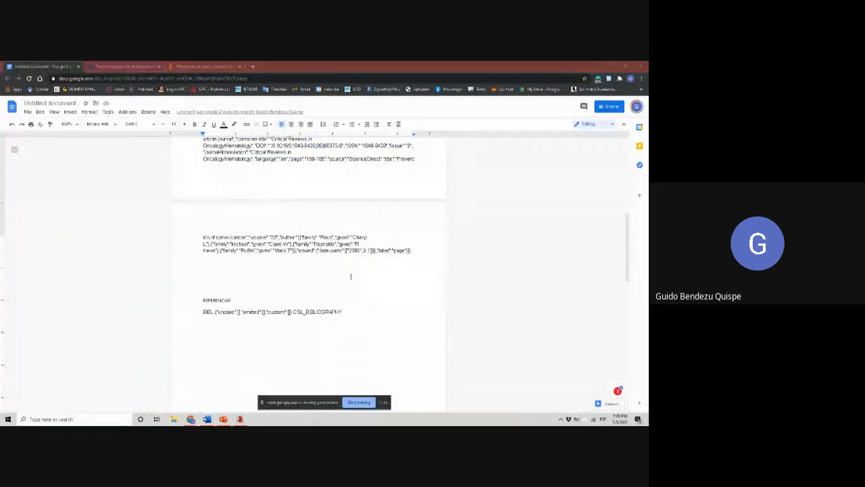
left_click(129, 200)
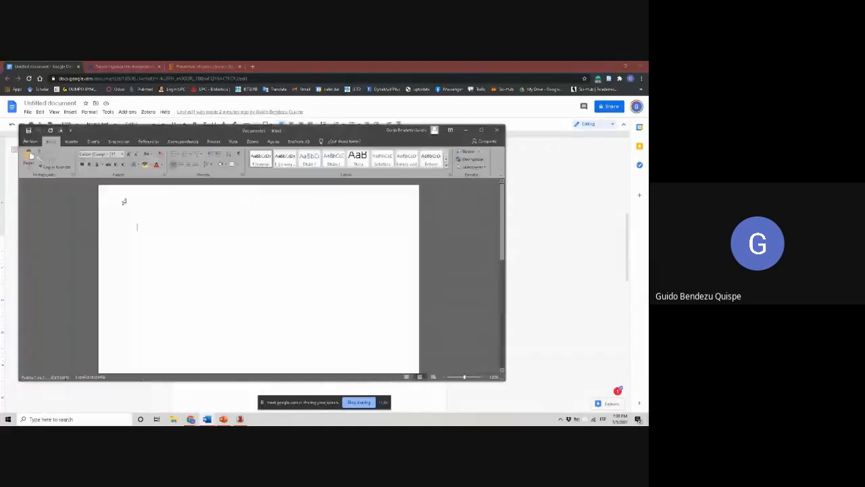
Paste the converted paragraph into the new blank document and try refreshing its Zotero citations
key("ctrl+v")
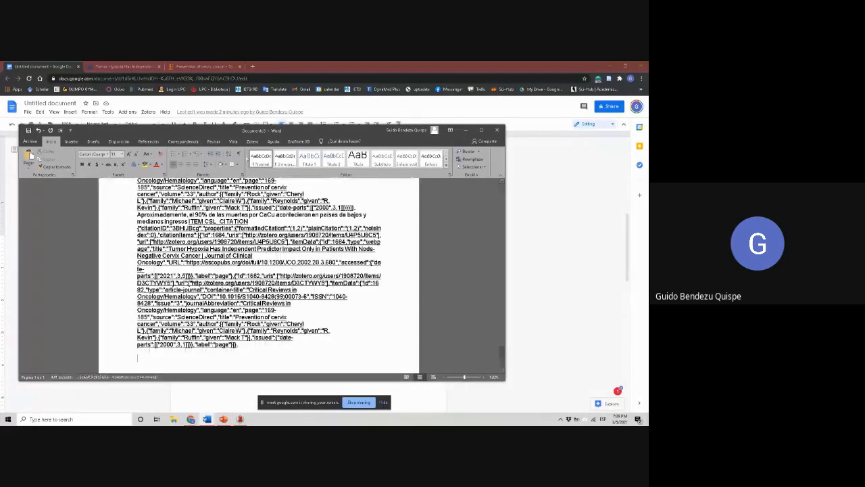
left_click(251, 141)
left_click(76, 159)
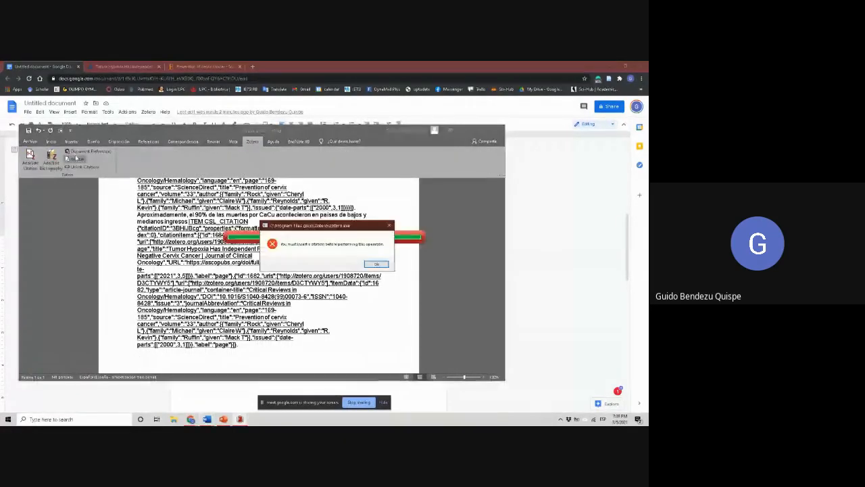
left_click(378, 264)
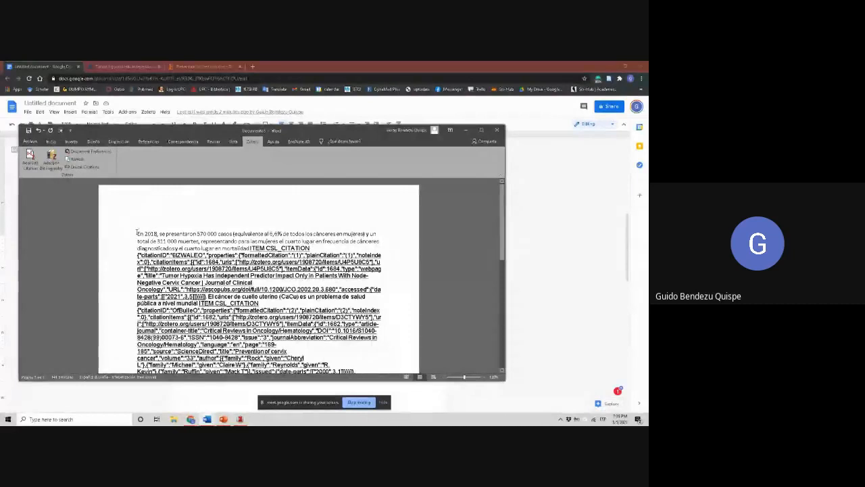
Select all the converted text in the Word document and try to unlink its Zotero citations and edit its bibliography
left_click_drag(138, 233, 243, 258)
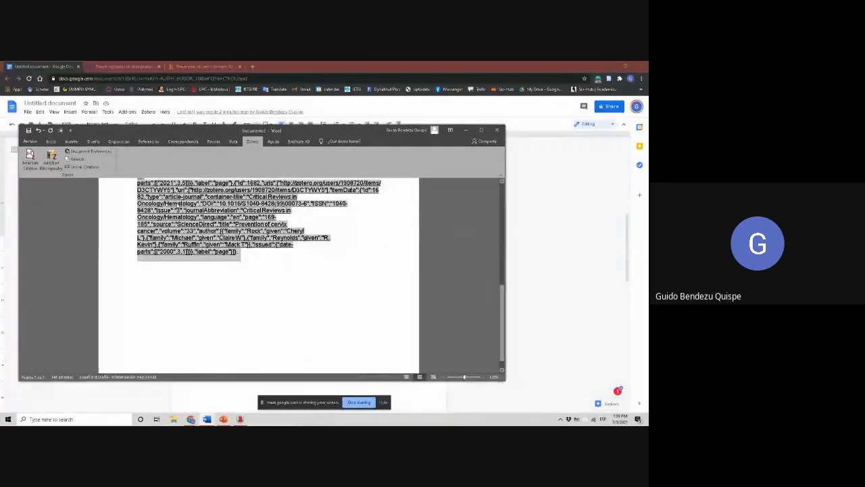
left_click(90, 164)
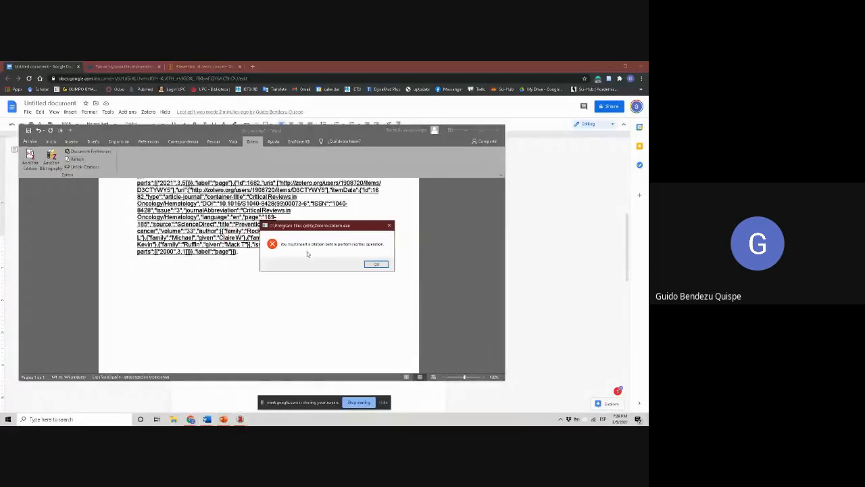
left_click(376, 265)
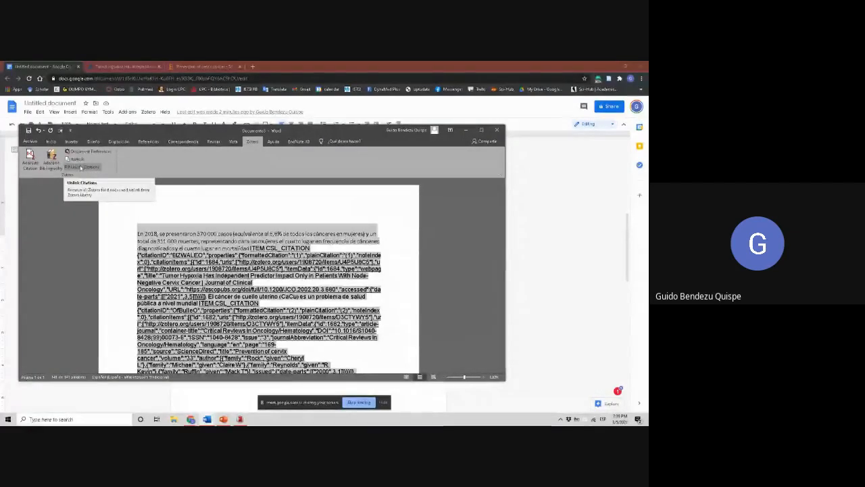
left_click(240, 419)
left_click(242, 420)
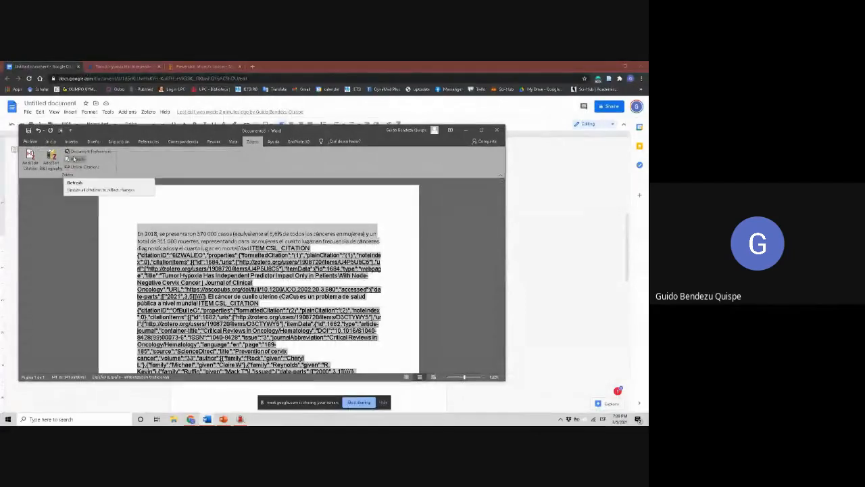
left_click(52, 163)
left_click(377, 263)
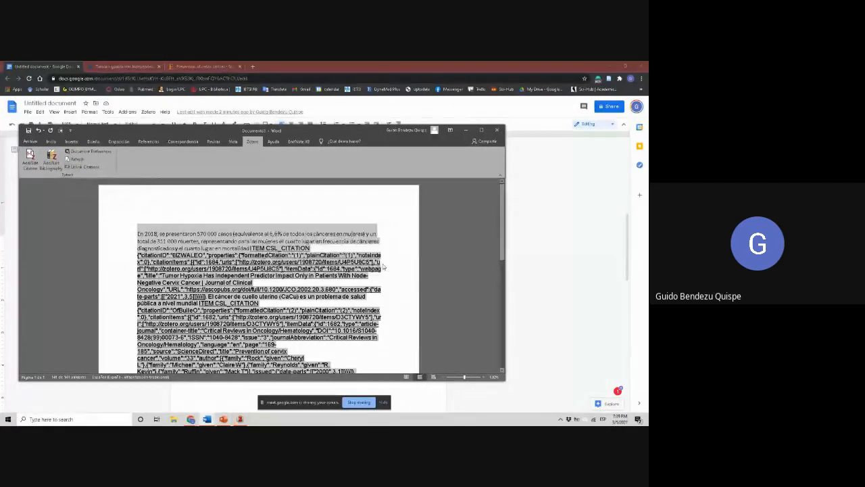
Undo the deletion of the pasted text and try unlinking its Zotero citations again
key("Delete")
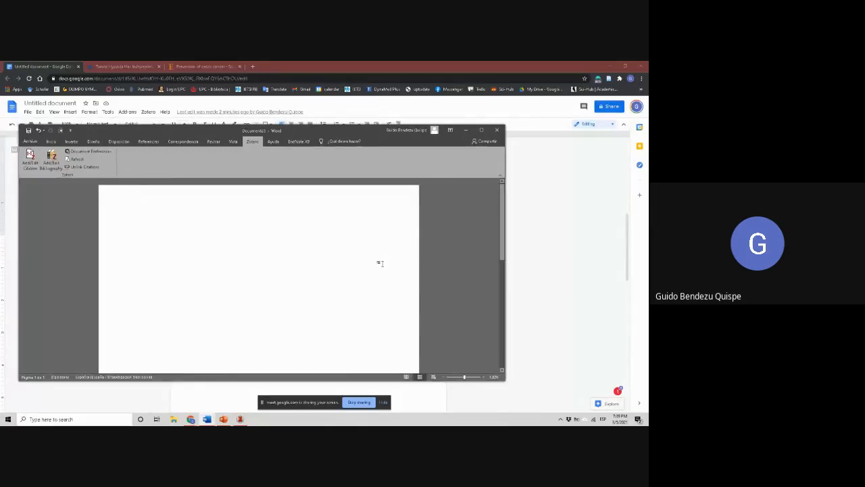
key("ctrl+z")
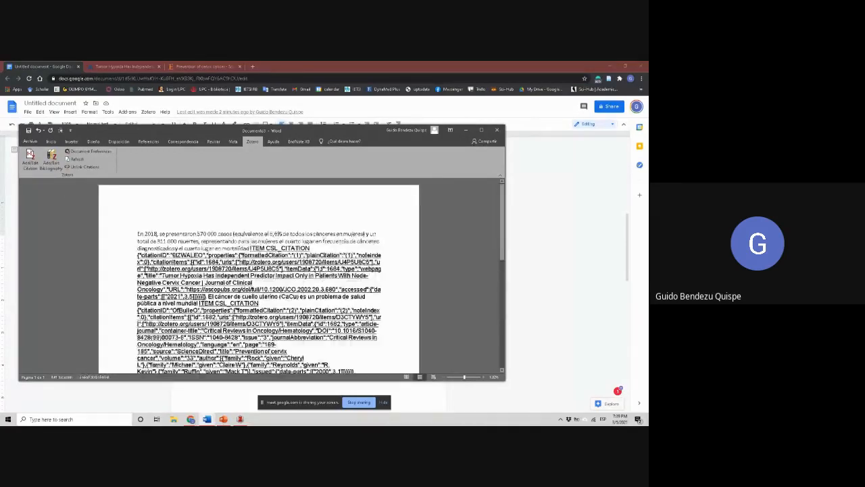
left_click(71, 167)
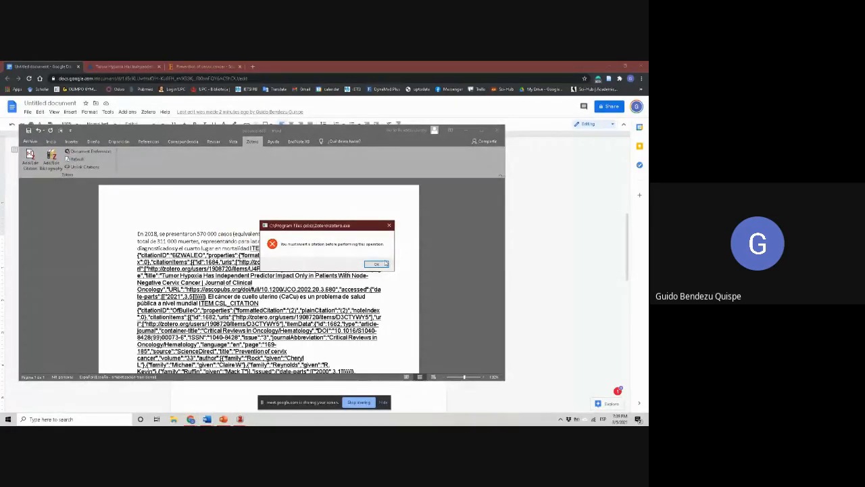
left_click(384, 263)
Switch to the Google Docs document, undo the last changes, and refresh its Zotero citations, answering the modified-citation prompts
left_click(590, 275)
scroll(612, 152, "up", 15)
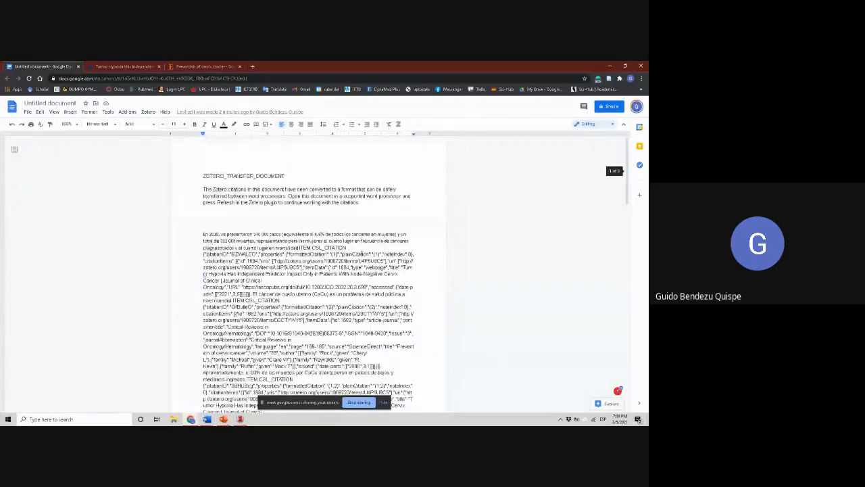
left_click(208, 222)
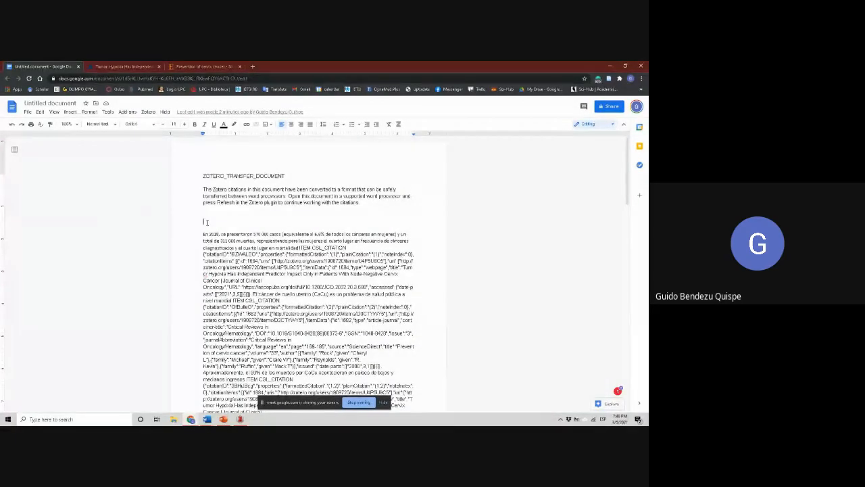
key("ctrl+z")
key("ctrl+z")
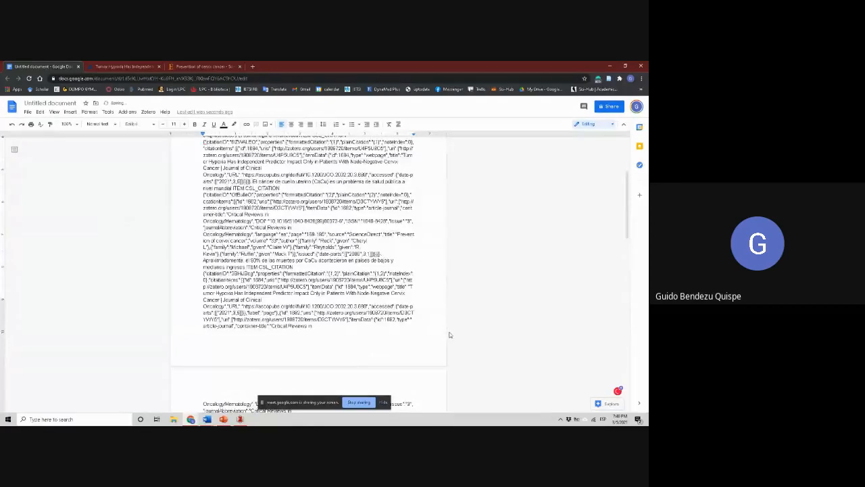
left_click(149, 113)
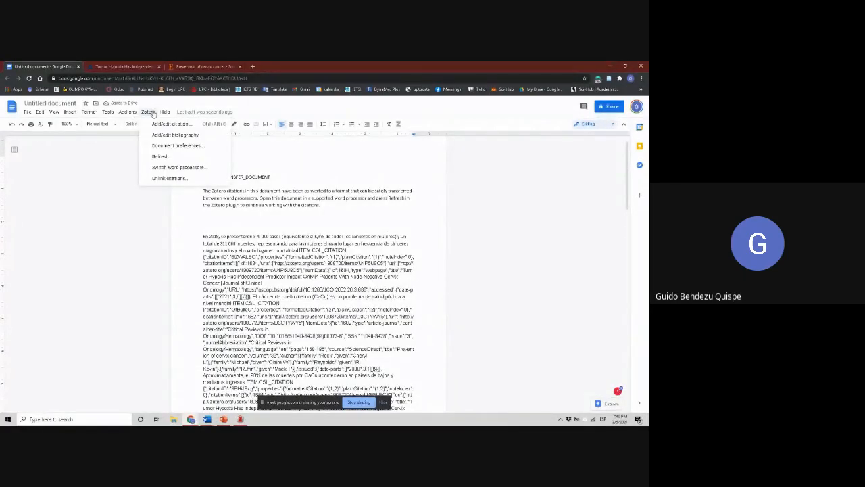
left_click(160, 156)
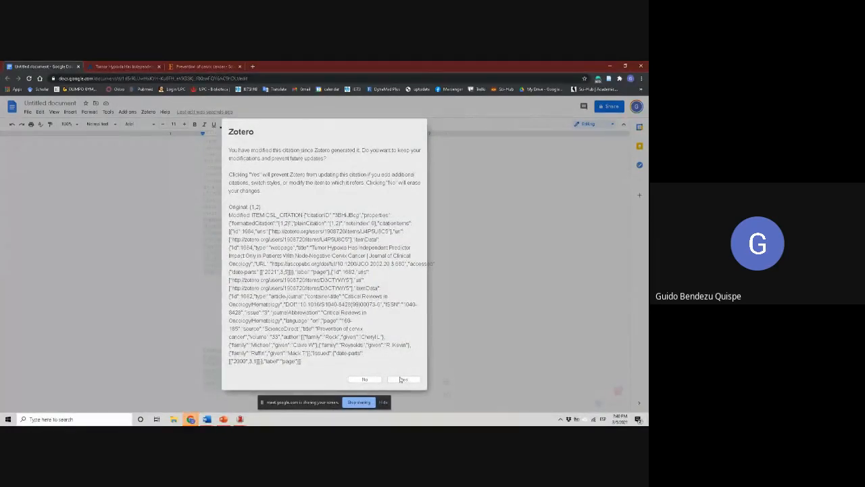
left_click(405, 352)
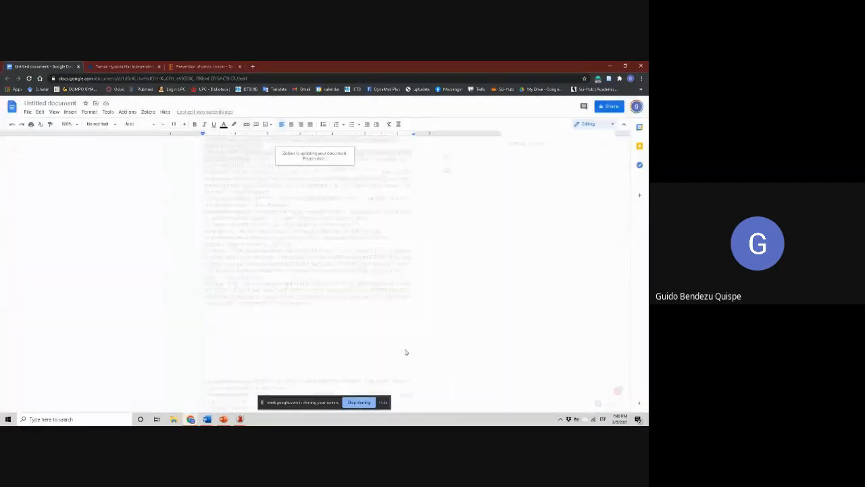
left_click(401, 334)
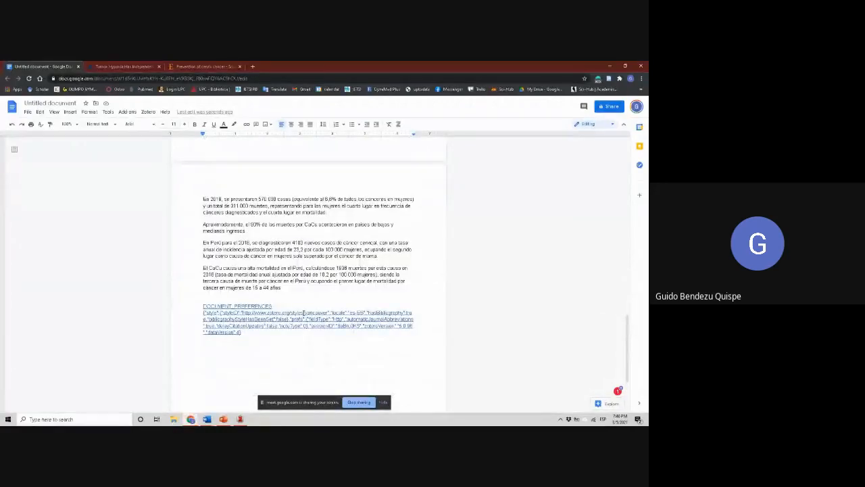
Delete the Zotero transfer notice and converted paragraph above REFERENCIAS, and add blank lines in their place
scroll(303, 312, "down", 10)
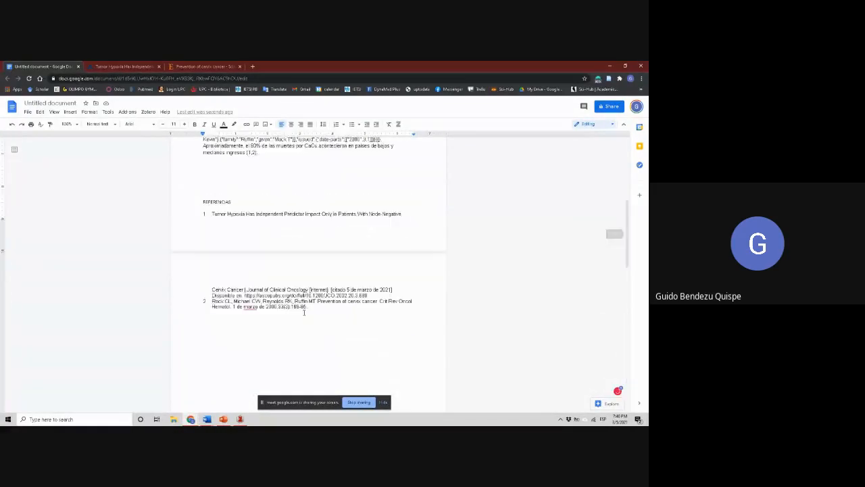
scroll(303, 312, "down", 10)
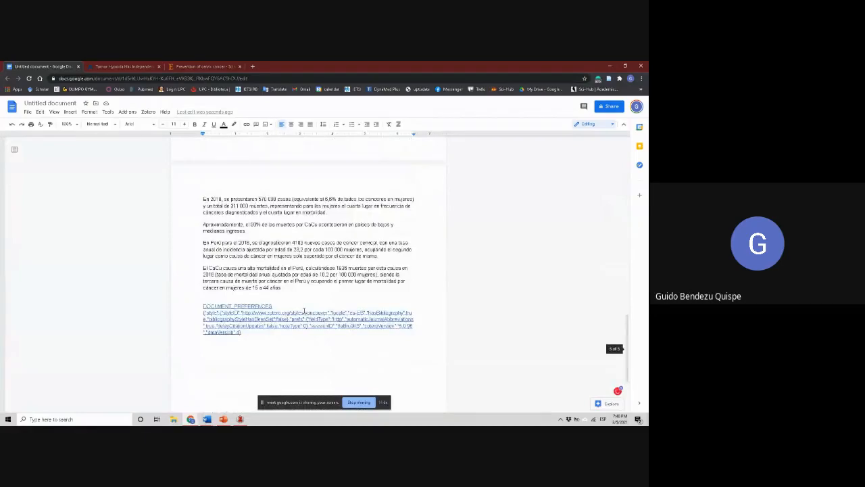
scroll(303, 311, "up", 15)
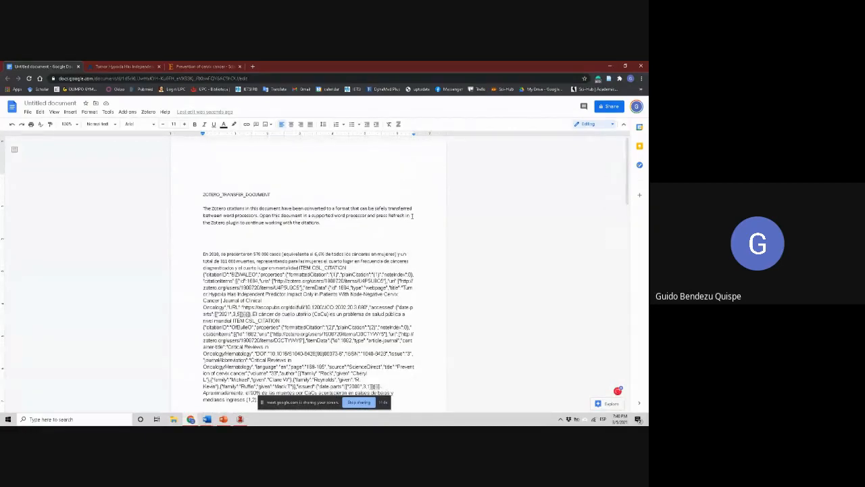
left_click_drag(196, 184, 409, 266)
key("Delete")
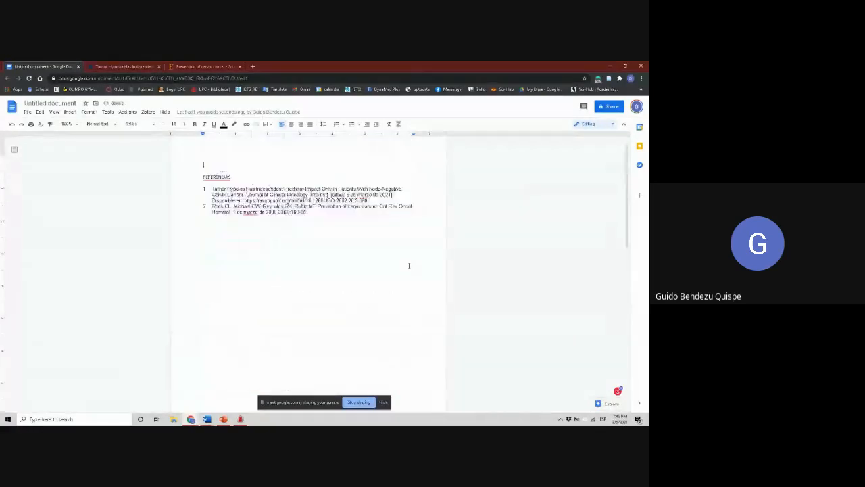
key("Return")
key("Return")
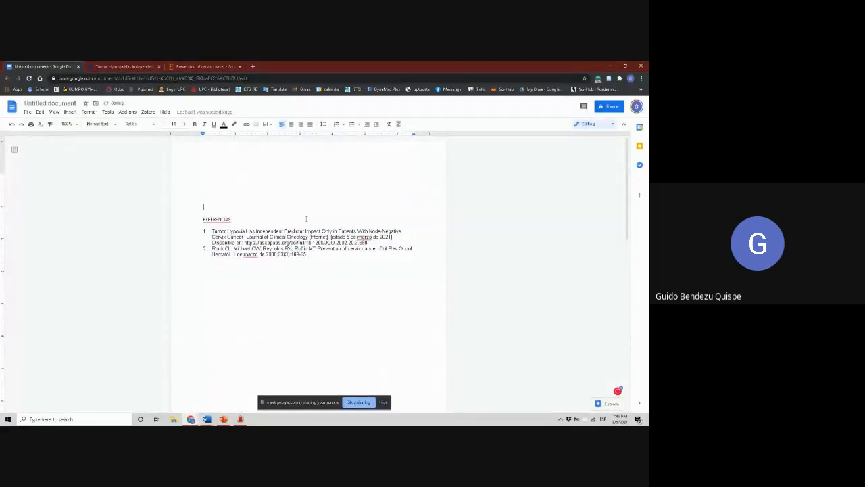
scroll(306, 219, "down", 13)
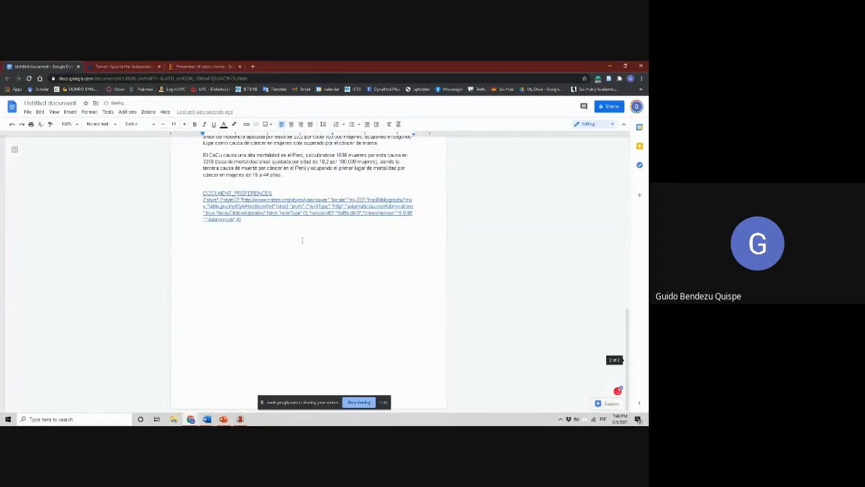
scroll(302, 239, "up", 3)
left_click_drag(203, 199, 360, 288)
left_click(321, 350)
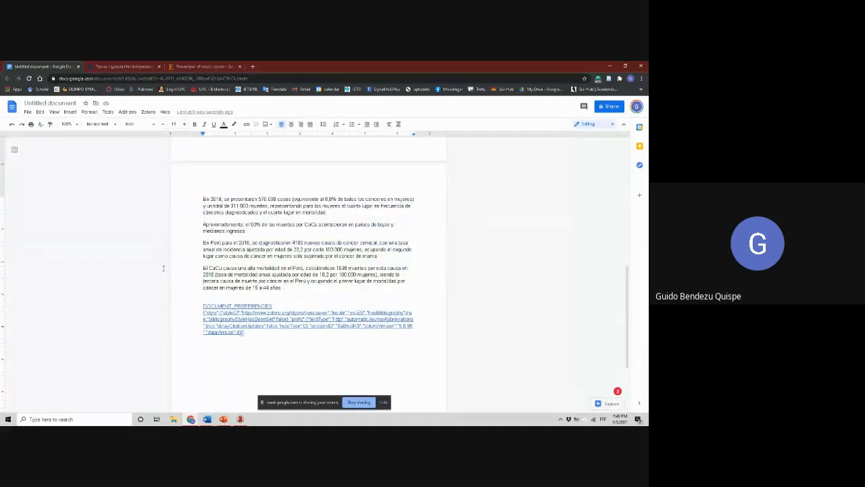
left_click_drag(218, 305, 233, 313)
left_click(298, 343)
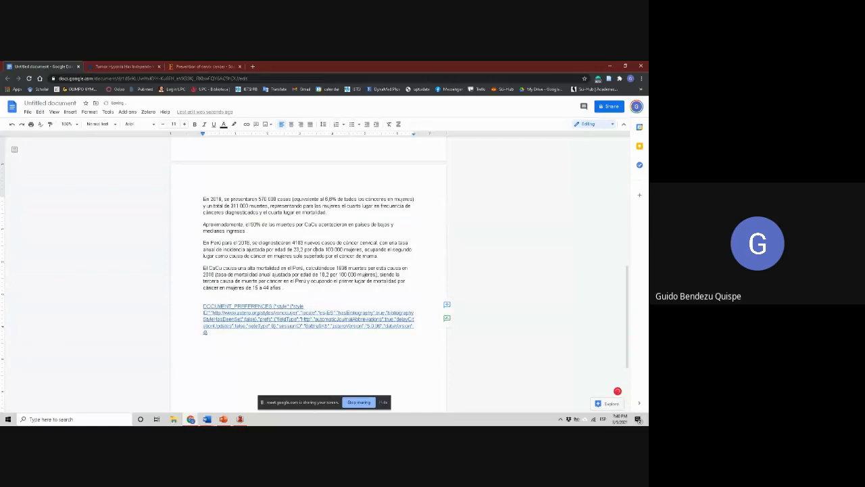
key("ctrl+z")
Delete the DOCUMENT_PREFERENCES code block below the last paragraph of the Google Docs document
scroll(317, 251, "up", 10)
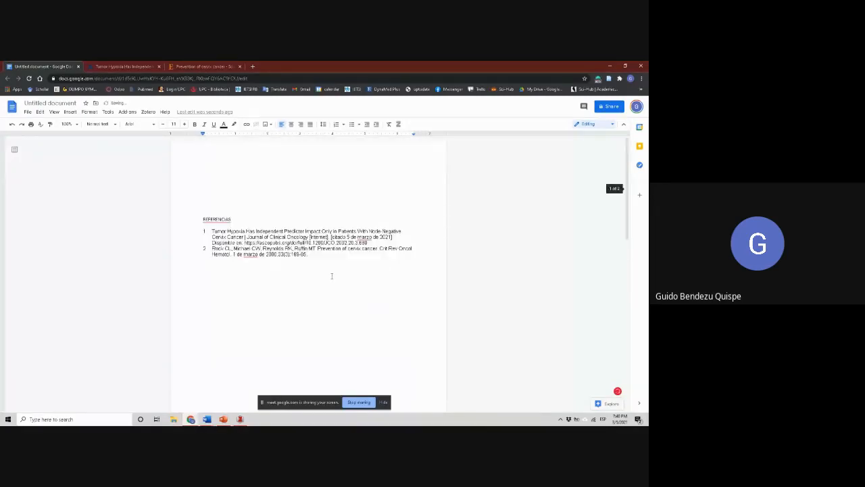
scroll(297, 263, "down", 13)
scroll(298, 262, "up", 3)
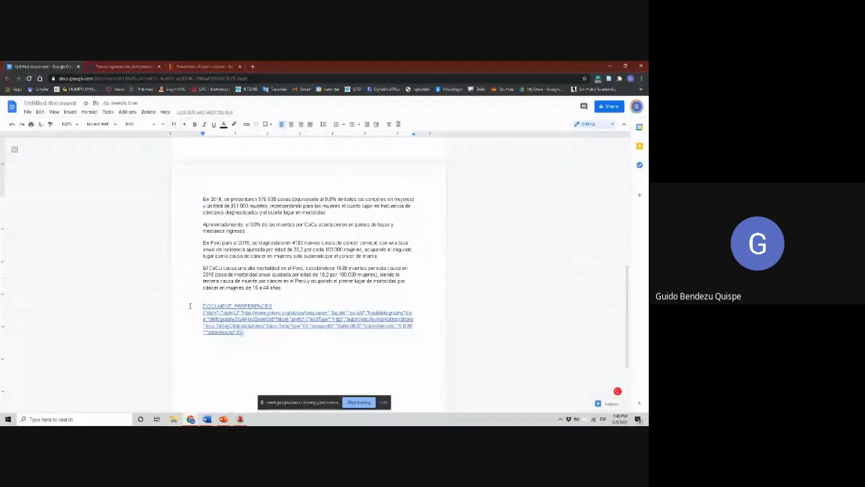
left_click_drag(190, 306, 190, 305)
left_click(266, 344)
left_click_drag(242, 339, 190, 304)
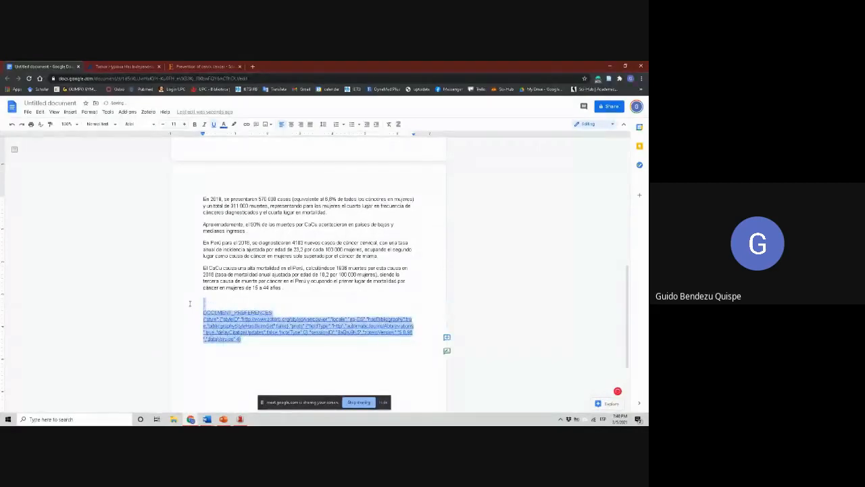
key("BackSpace")
Switch to the Word document with the converted text and delete its entire contents
left_click(207, 419)
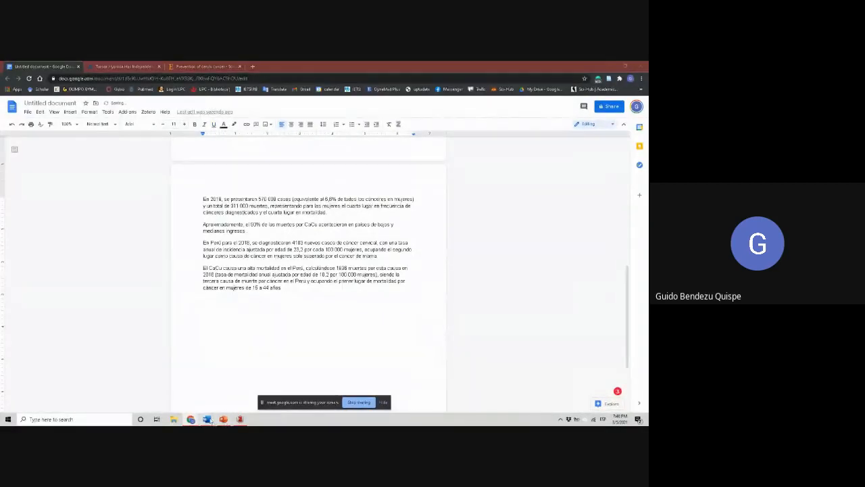
left_click(226, 403)
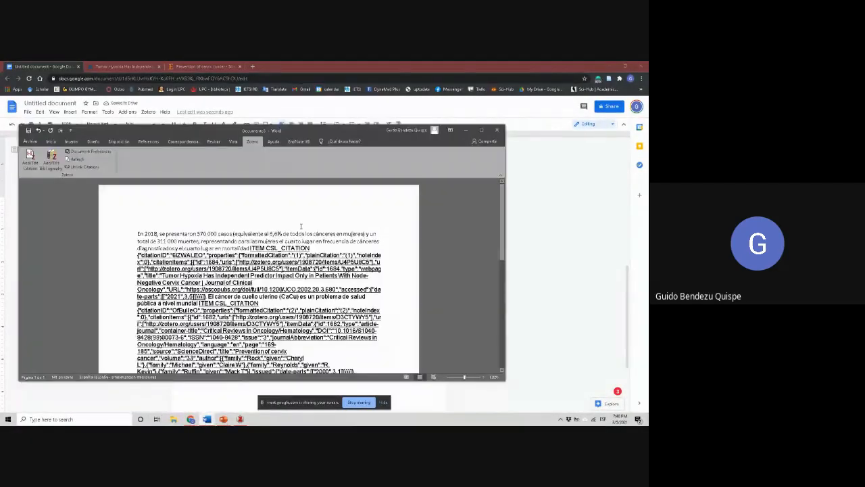
key("ctrl+a")
key("BackSpace")
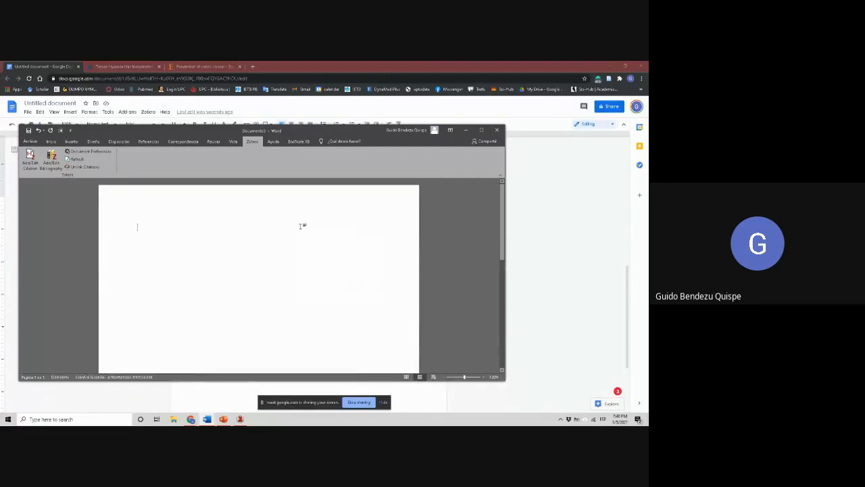
Copy the first three cervical cancer paragraphs from the other open Word document and paste them into the emptied document, maximizing its window
left_click(211, 423)
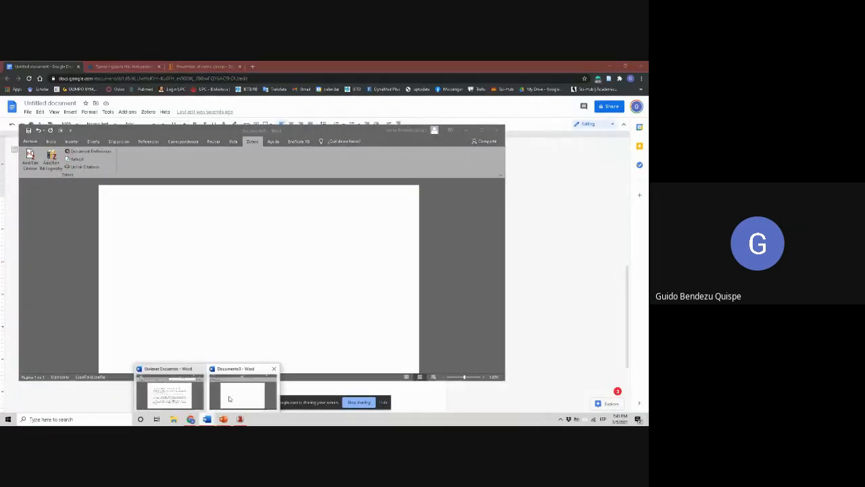
left_click(167, 396)
left_click_drag(155, 267, 129, 219)
key("ctrl+c")
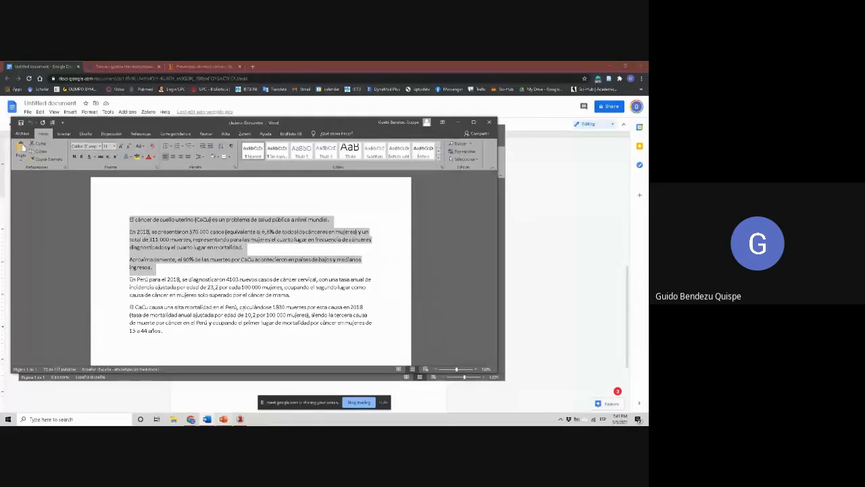
left_click(223, 419)
left_click(240, 399)
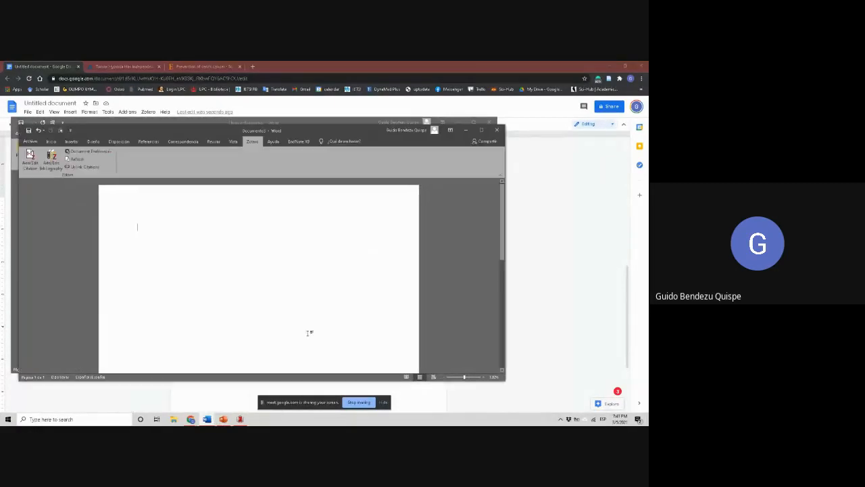
key("ctrl+v")
left_click(482, 130)
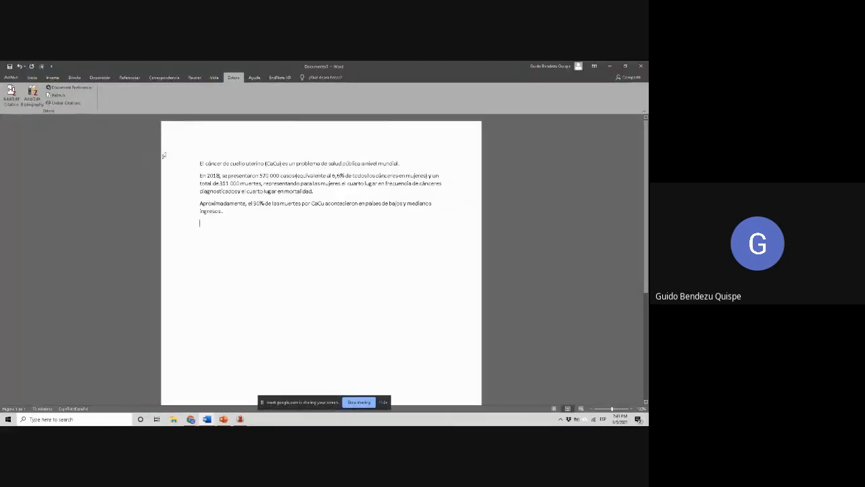
Look over the ejercicio SOCEMI collection in Zotero and the cervical cancer text in the Google Docs document
left_click(229, 79)
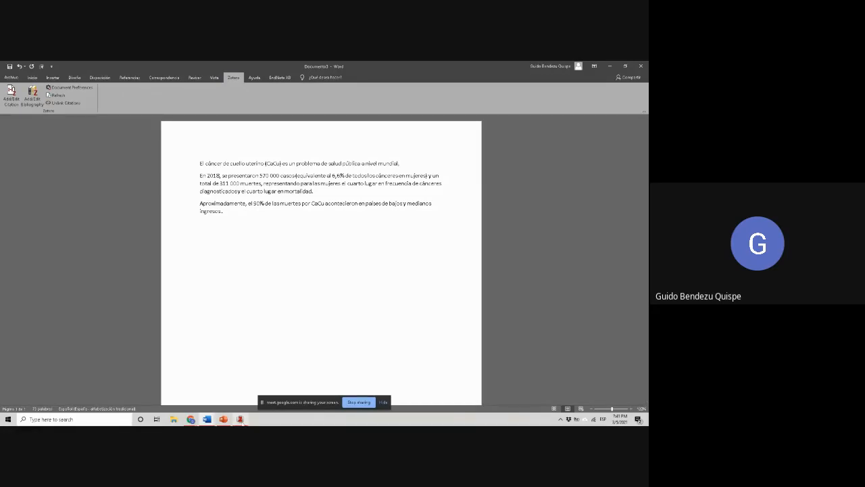
left_click(240, 419)
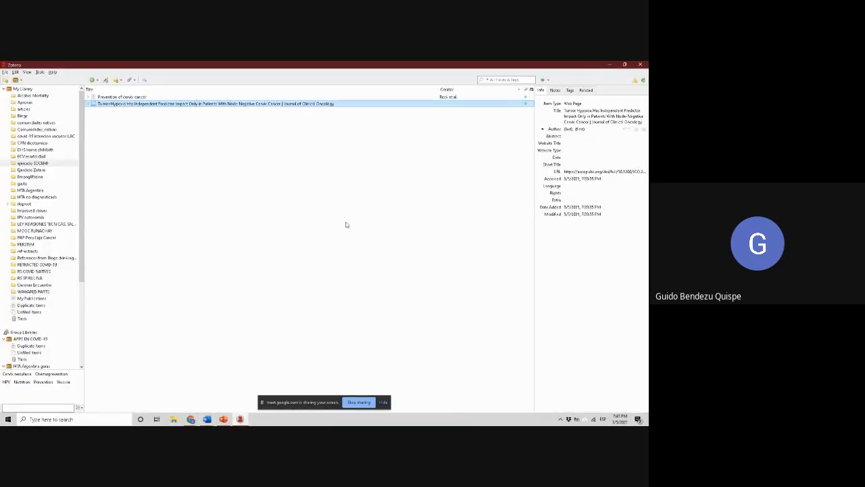
left_click(240, 419)
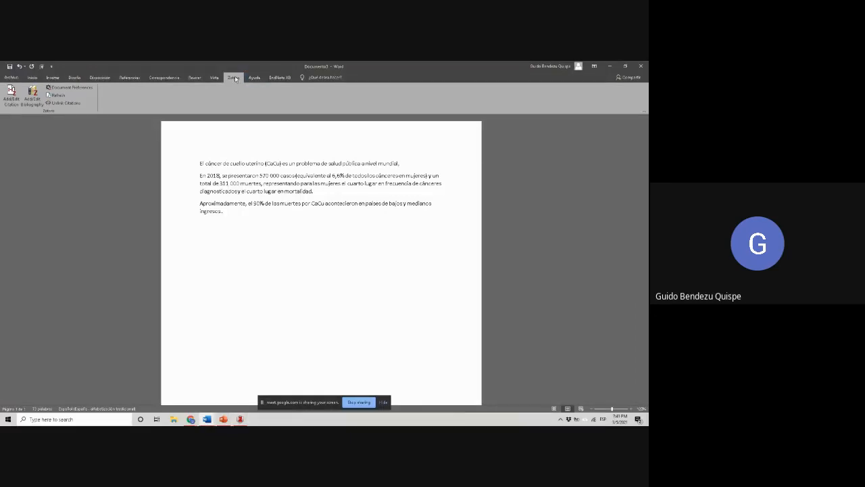
left_click(196, 418)
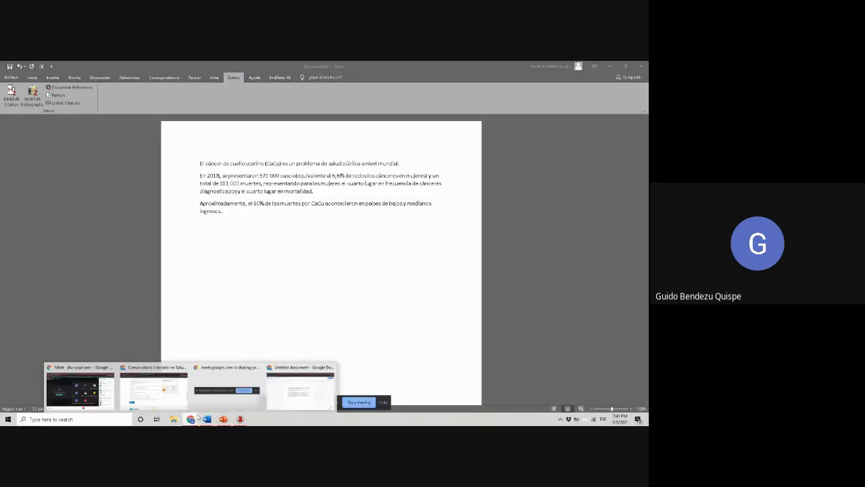
left_click(329, 392)
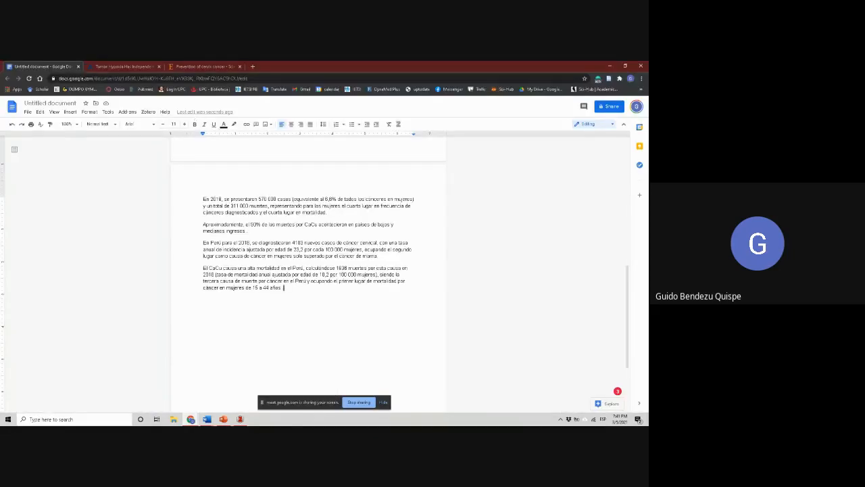
left_click(240, 419)
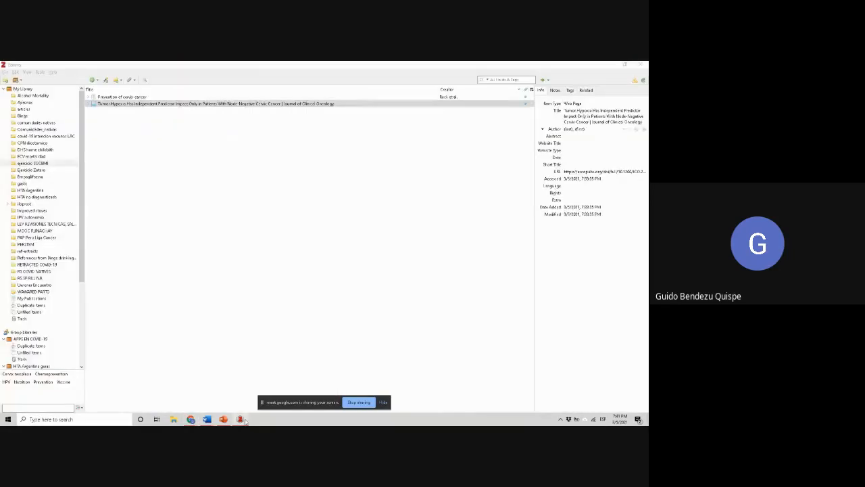
left_click(241, 419)
left_click(241, 420)
left_click(241, 420)
left_click(241, 420)
left_click(241, 420)
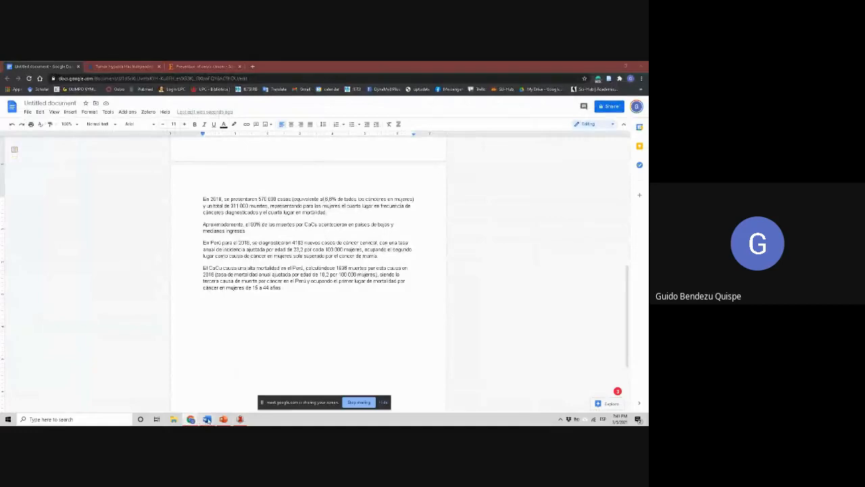
Switch to the Word document and cite "Prevention of cervix cancer" at the end of the first paragraph, using Vancouver style
mouse_move(207, 419)
left_click(227, 400)
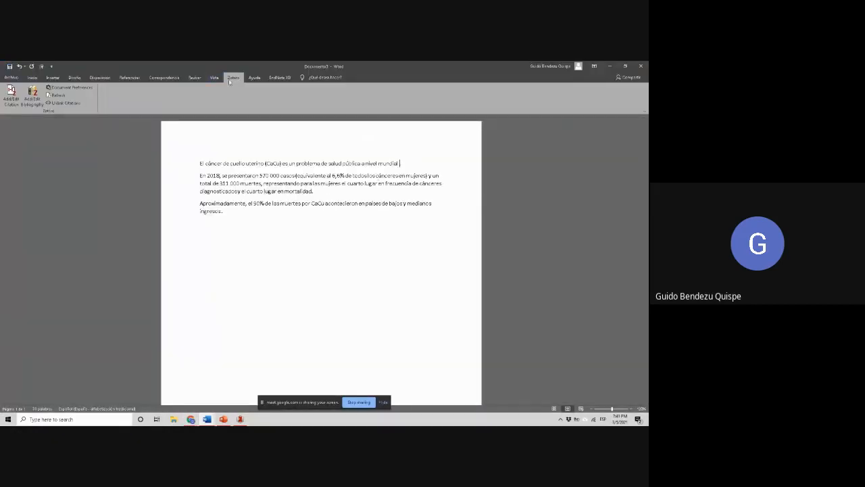
left_click(11, 95)
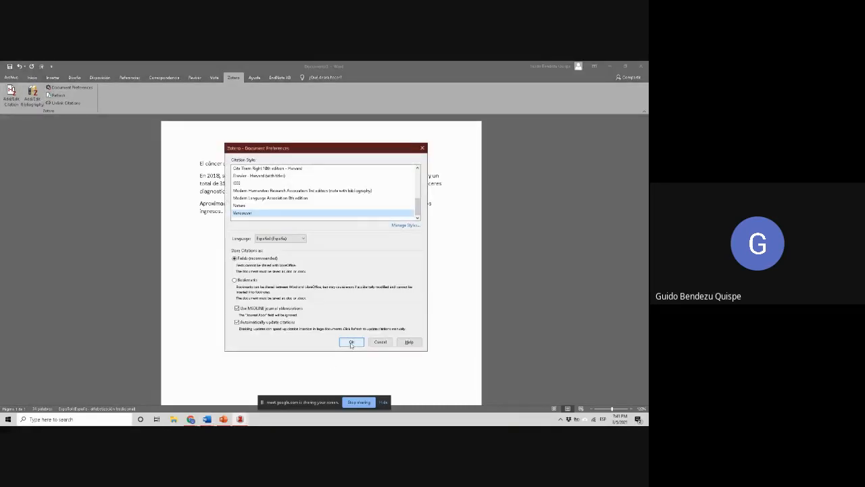
left_click(351, 342)
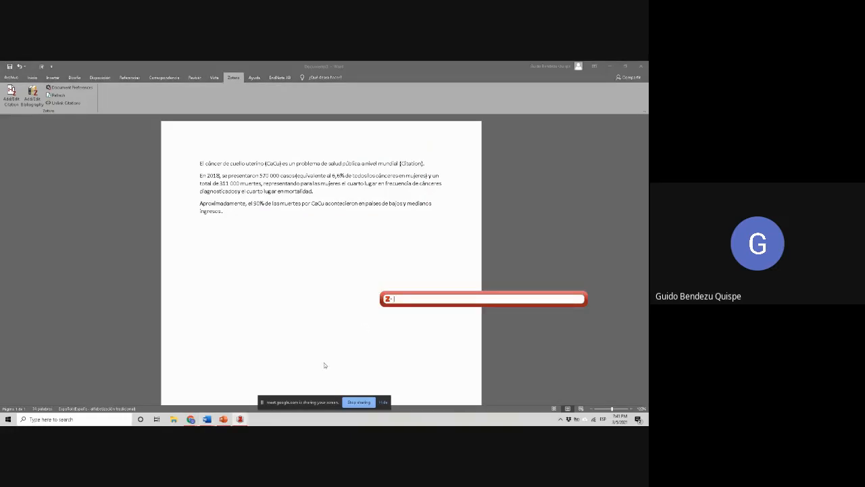
left_click(388, 299)
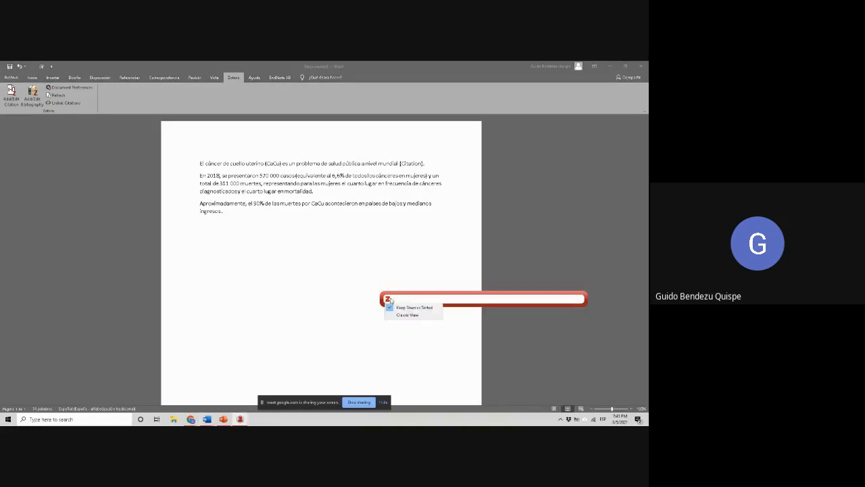
left_click(407, 314)
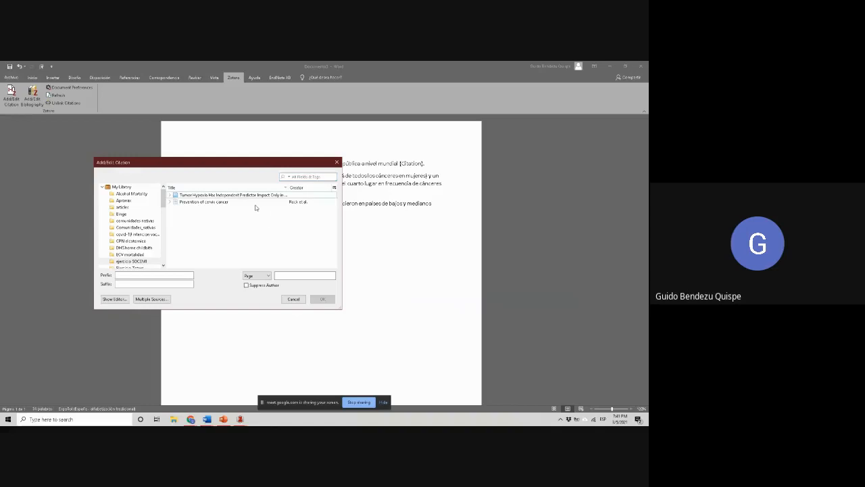
left_click(235, 203)
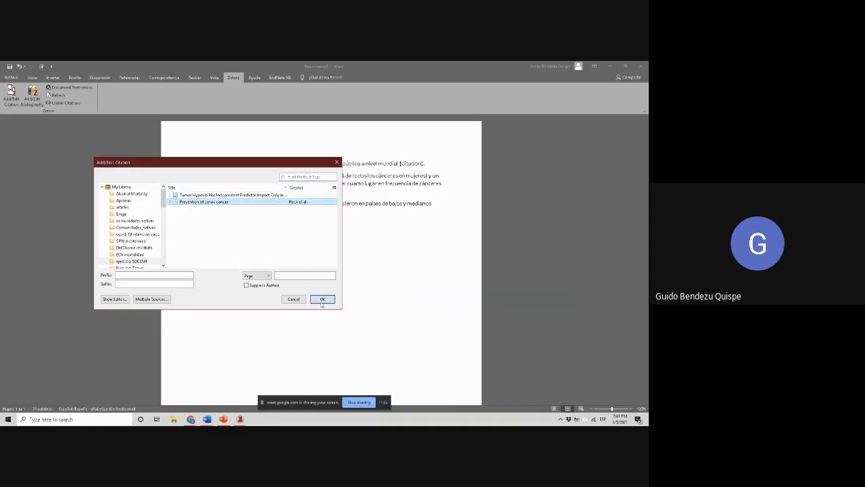
left_click(322, 300)
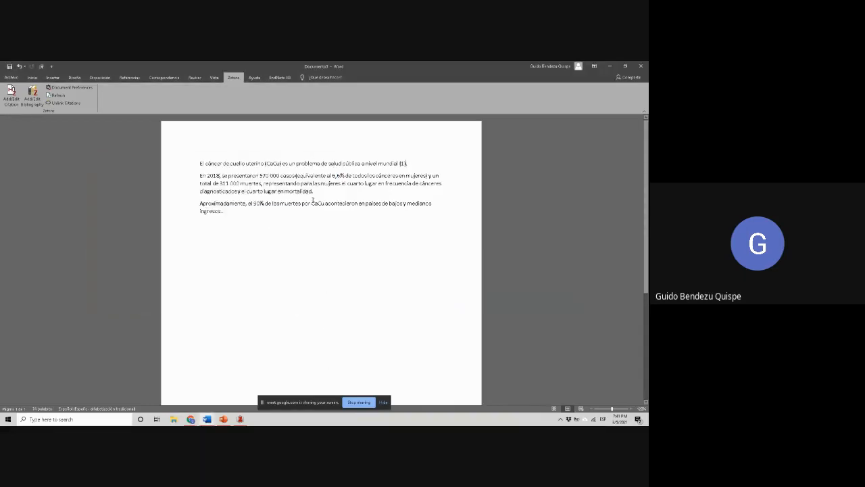
left_click(11, 95)
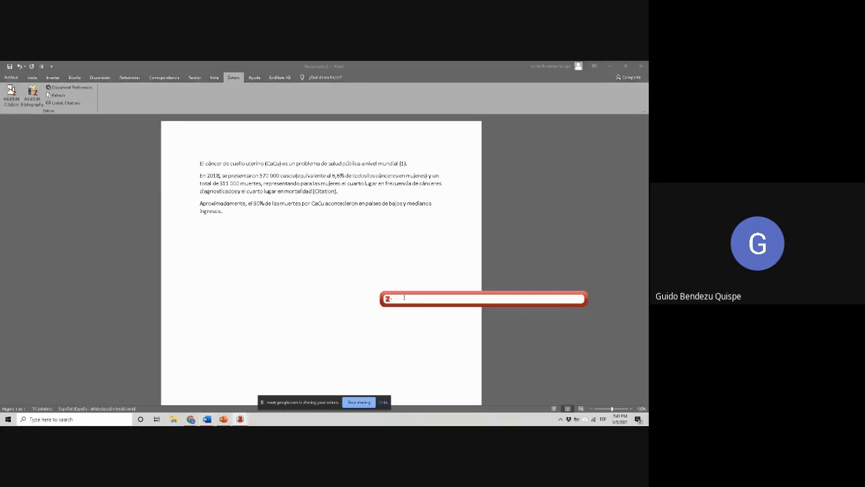
left_click(389, 299)
left_click(396, 315)
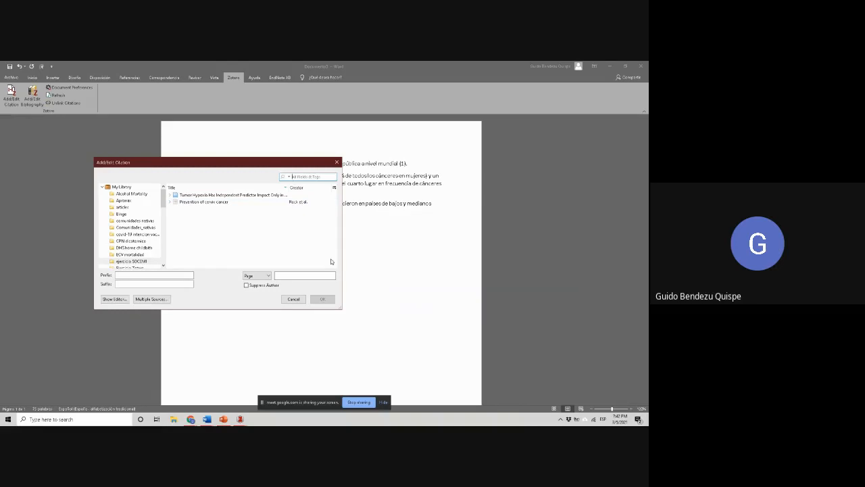
double_click(210, 202)
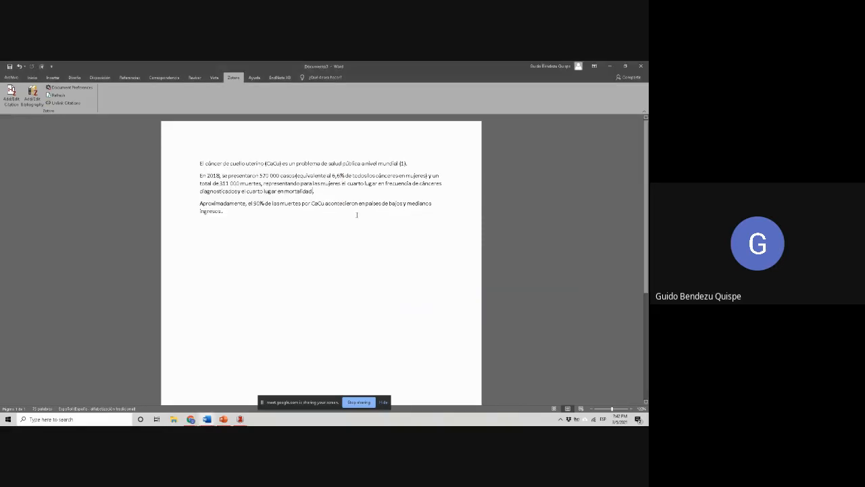
Search Zotero for "tumor" and cite the Tumor Hypoxia web page at the end of the second paragraph
left_click(14, 100)
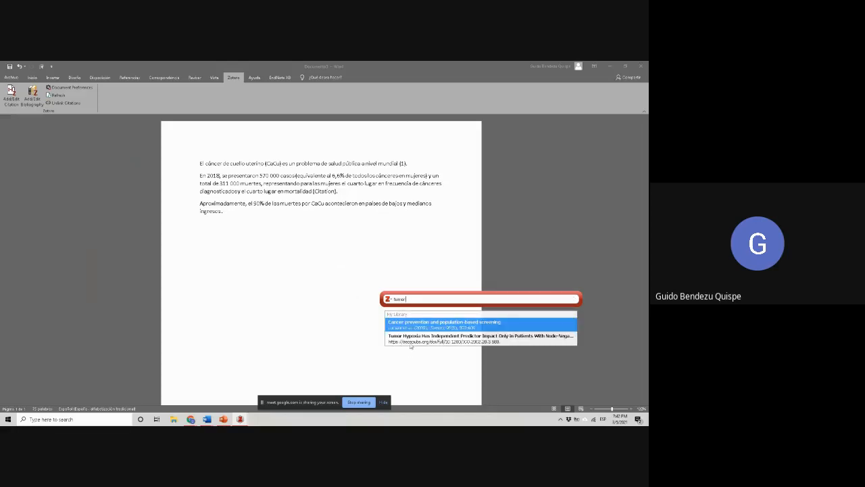
left_click(410, 344)
key("Return")
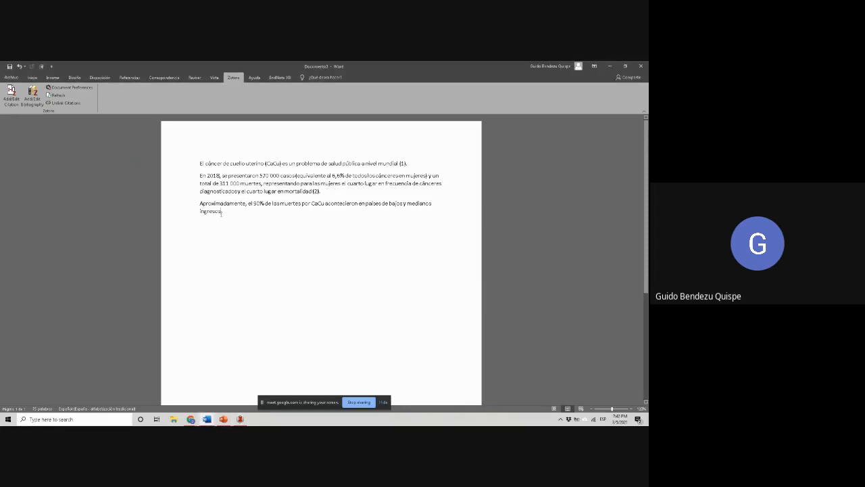
Cite both the Tumor Hypoxia page and "Prevention of cervix cancer" in one multiple-source citation at the end of the third paragraph
left_click(11, 96)
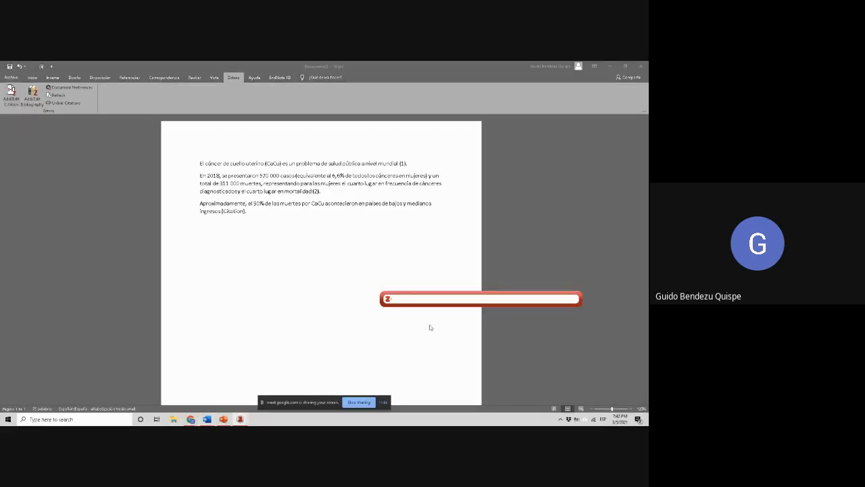
left_click(387, 300)
left_click(404, 318)
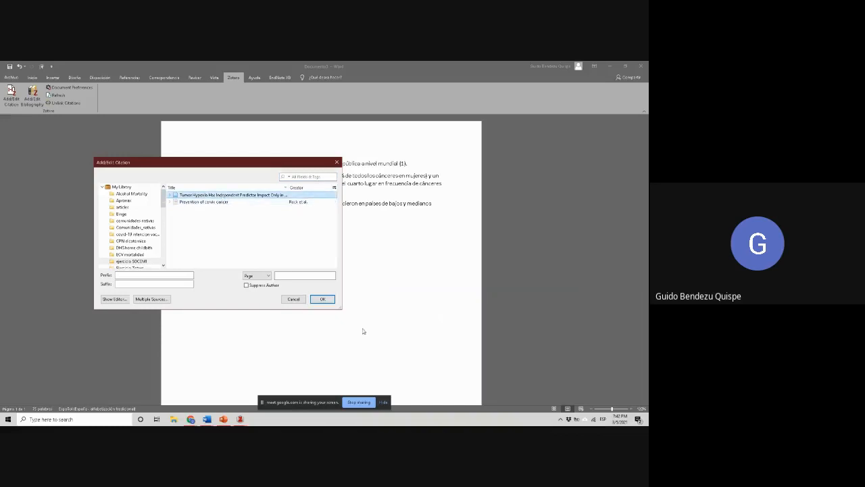
left_click(151, 299)
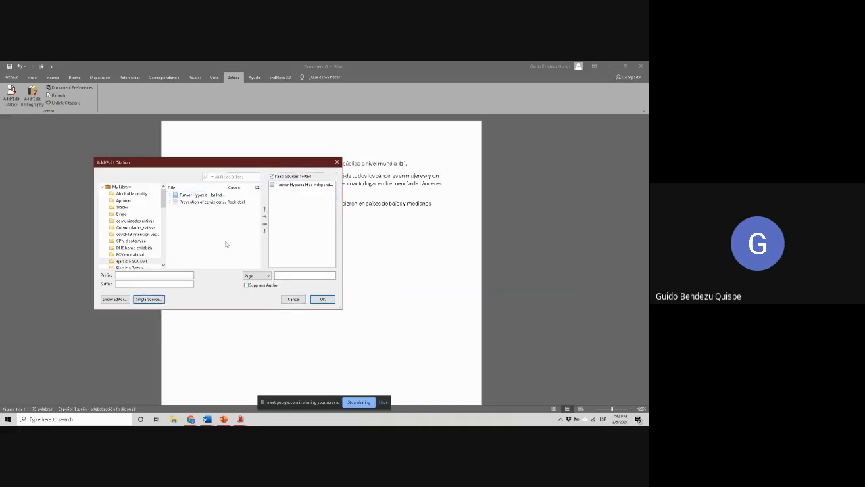
left_click(223, 202)
left_click(264, 216)
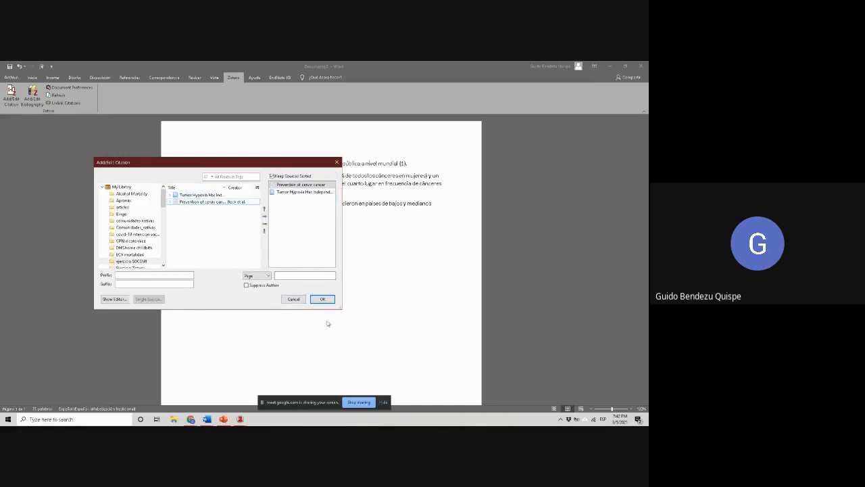
left_click(323, 299)
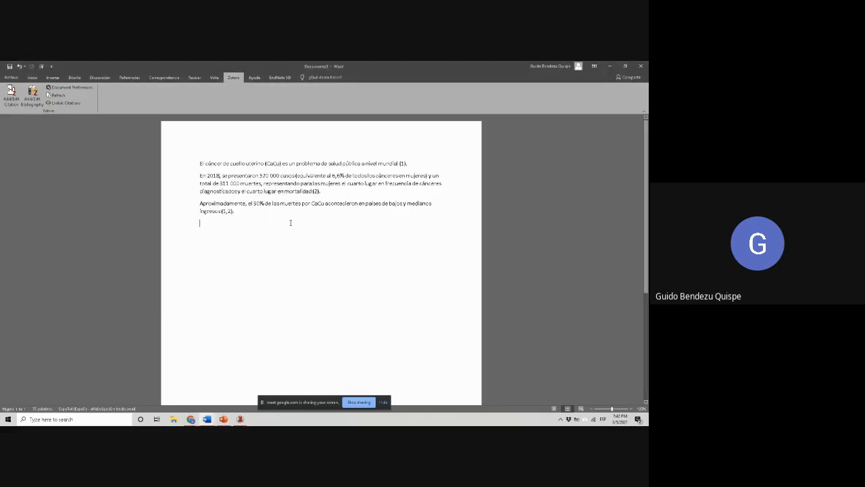
Join the three cited paragraphs into a single continuous paragraph
key("BackSpace")
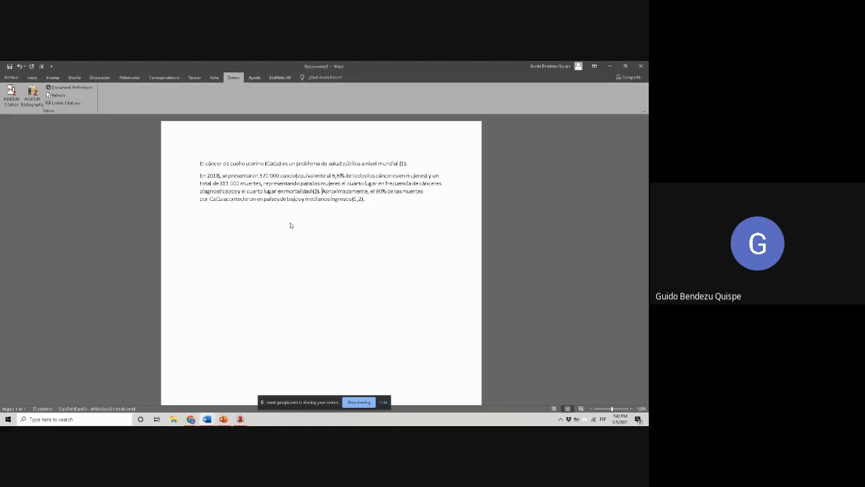
key("Right")
key("End")
key("Down")
key("Delete")
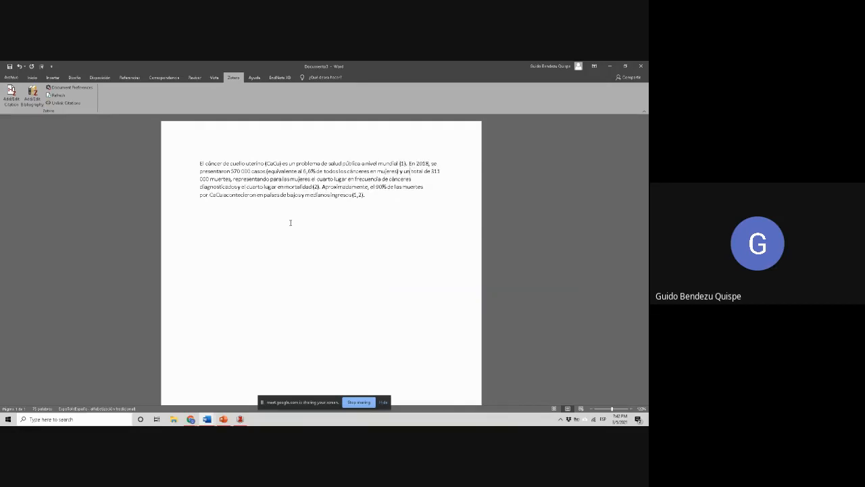
Add the heading "Referencias" below the paragraph and insert the Zotero bibliography under it
type("Refercnias")
key("Return")
key("Return")
left_click(34, 109)
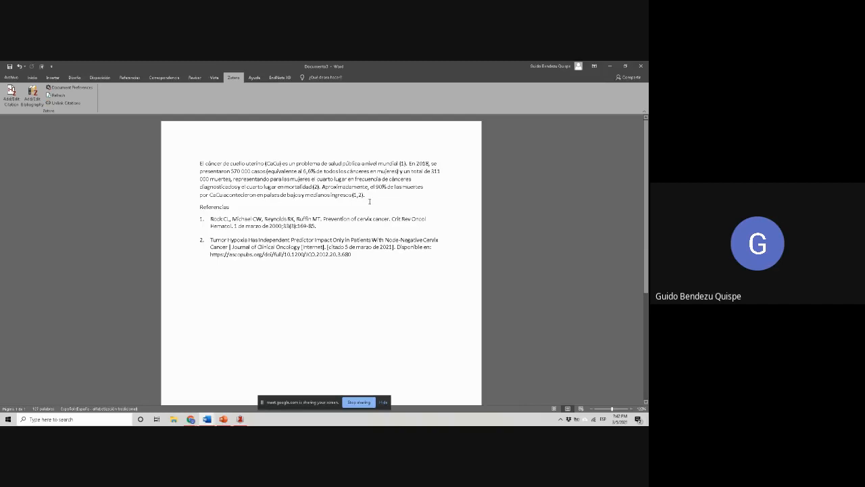
Move the "En 2018" sentence with its citation to the start of the paragraph and remove the extra period before "Aproximadamente"
left_click_drag(319, 187, 410, 164)
key("Delete")
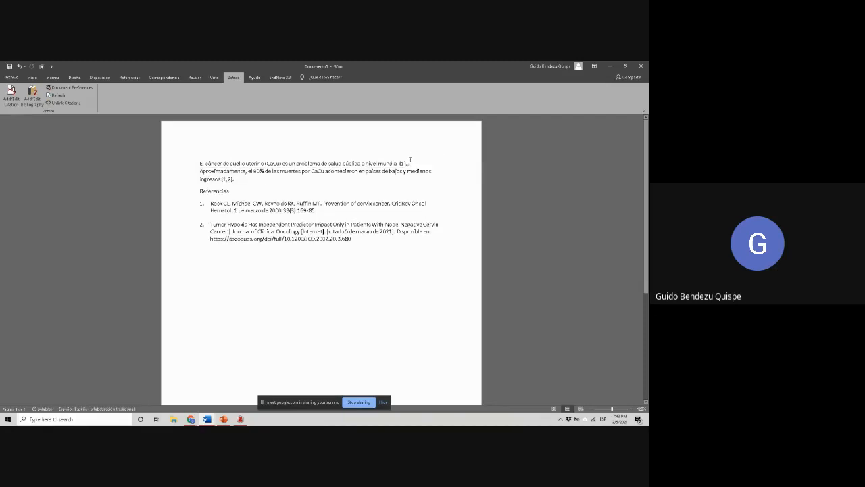
key("Left")
key("Left")
key("Left")
key("Left")
key("Left")
key("Left")
key("Left")
key("Left")
key("Left")
key("Left")
key("Left")
key("Left")
key("Left")
key("Left")
key("Left")
key("Left")
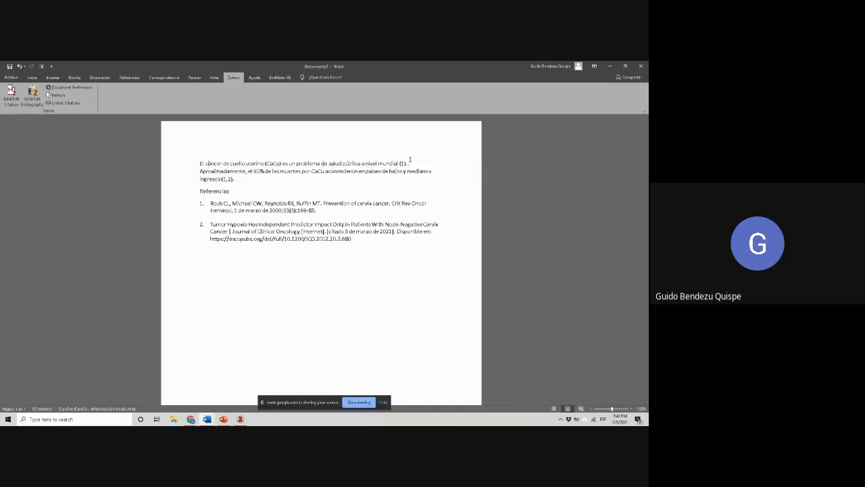
key("ctrl+z")
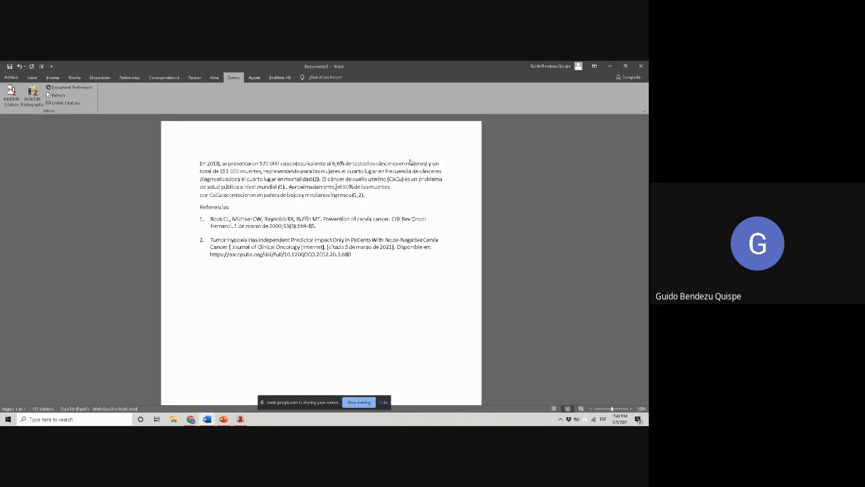
key("BackSpace")
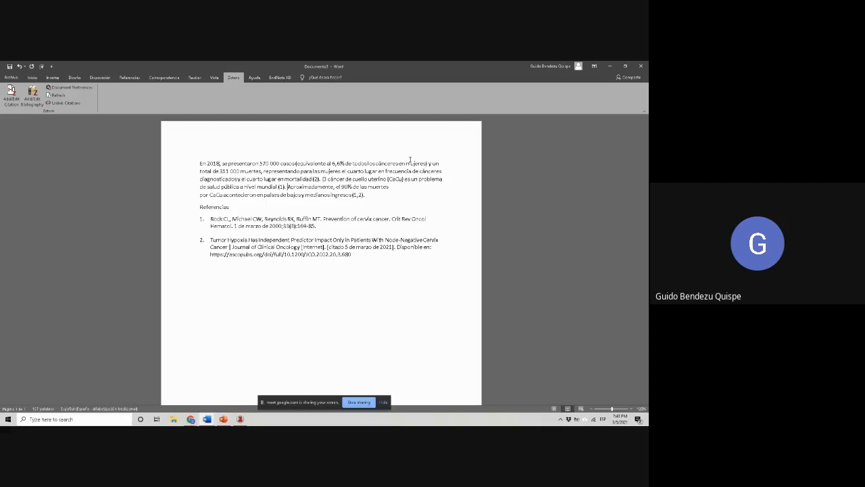
key("Right")
key("Right")
key("Right")
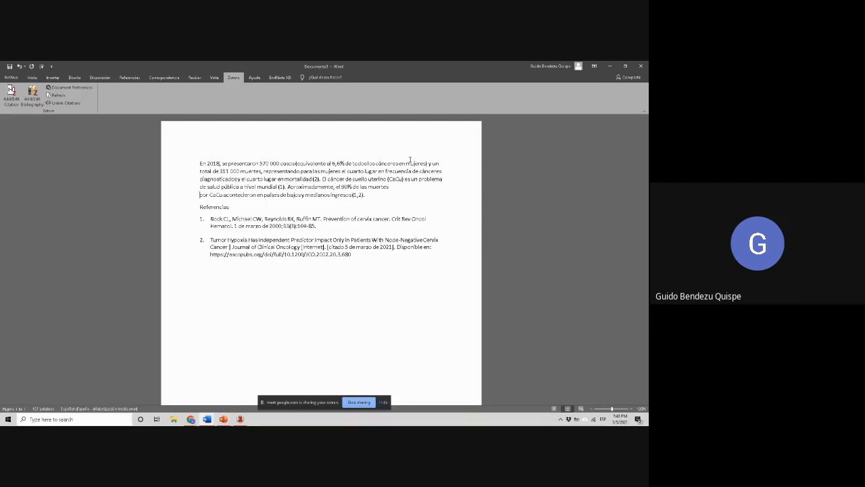
key("BackSpace")
key("ctrl+z")
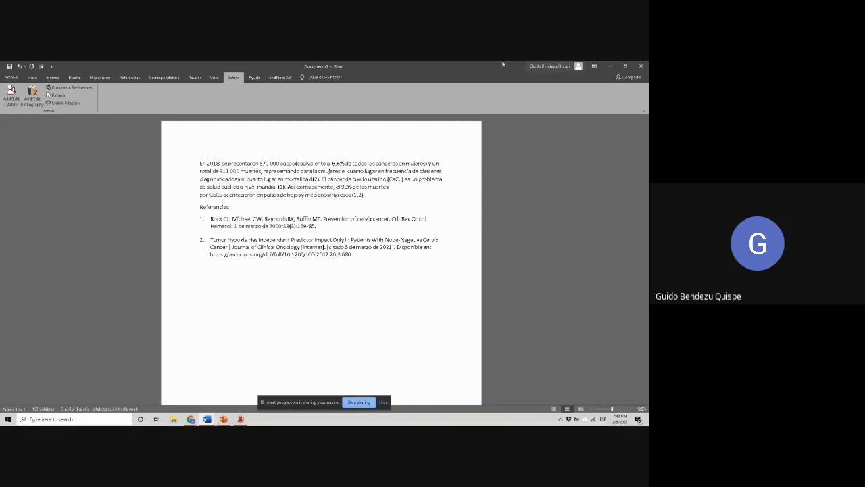
Refresh the Zotero citations and bibliography to match the new sentence order
left_click(48, 97)
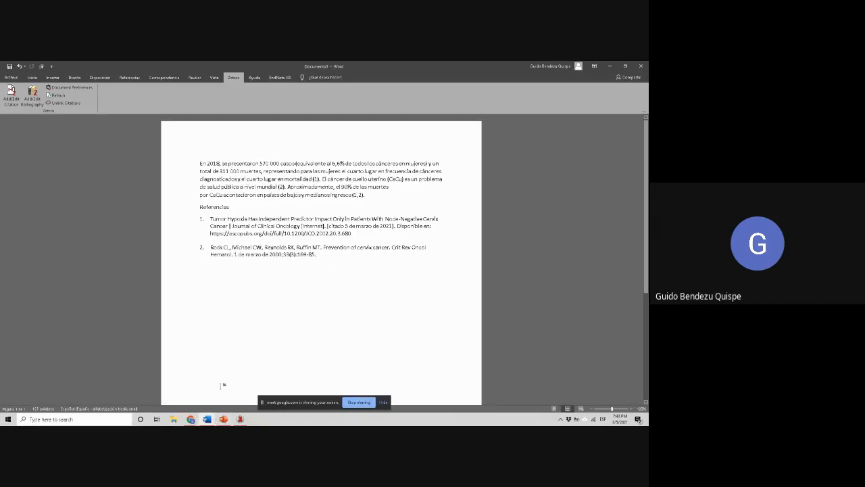
Convert the document's Zotero citations to the transfer format for switching to a different word processor
left_click_drag(332, 264, 191, 147)
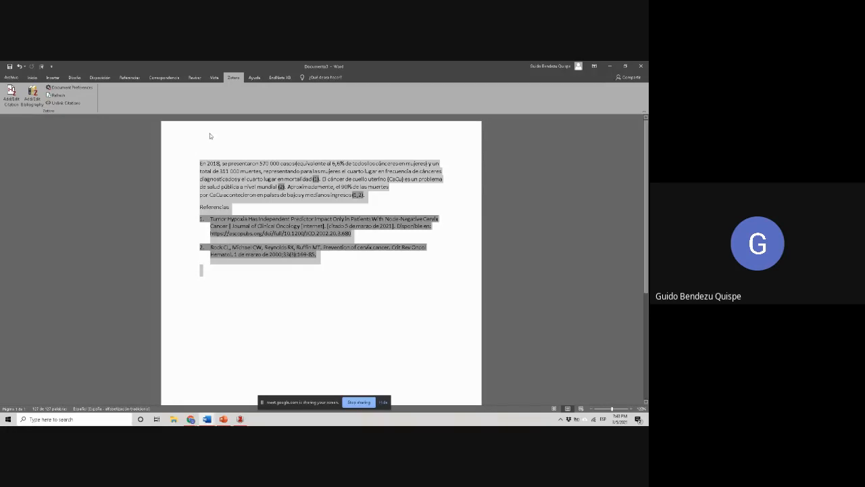
left_click(221, 143)
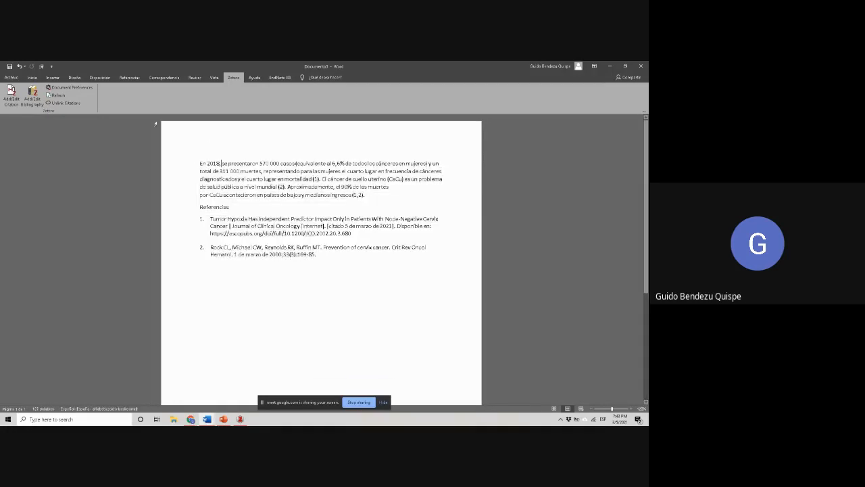
left_click(91, 92)
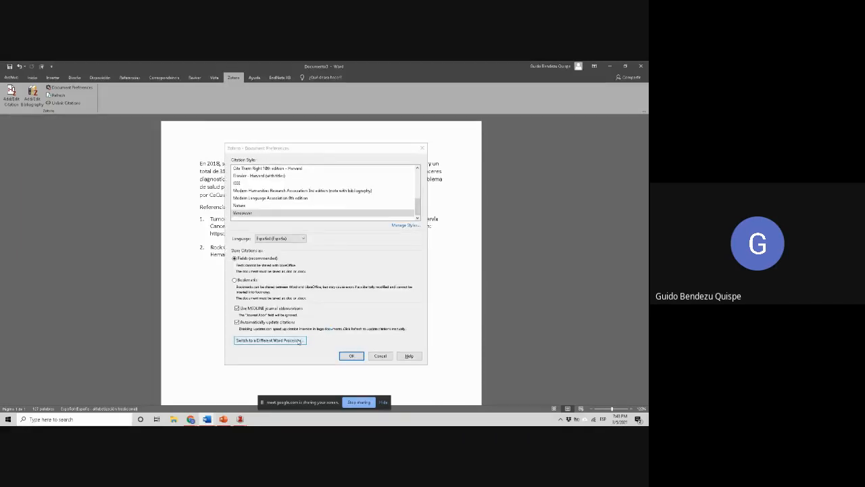
left_click(298, 341)
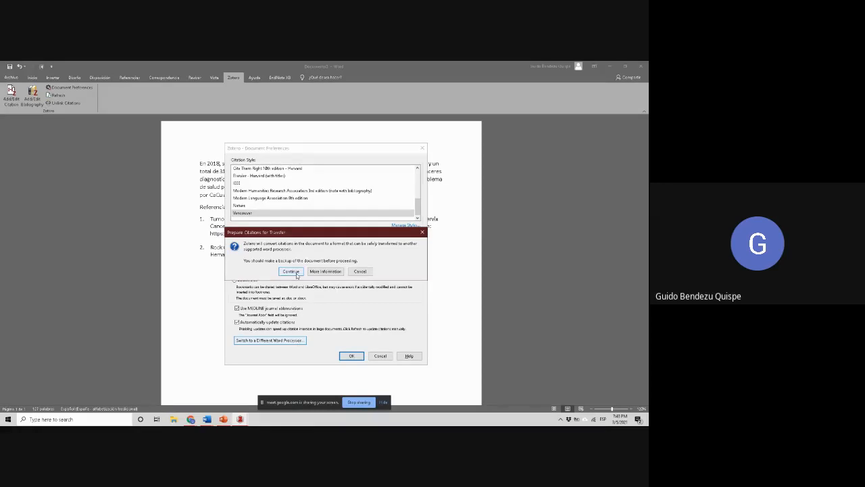
left_click(291, 271)
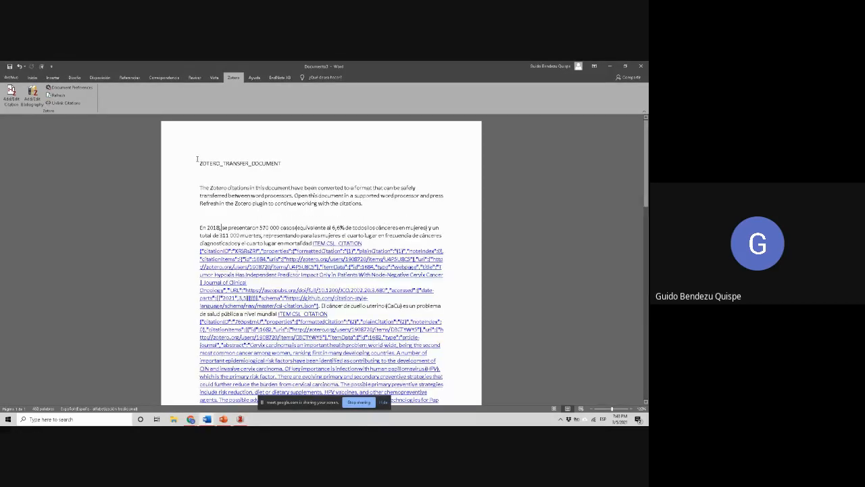
Select the entire converted document, from the transfer heading through the document preferences text at the end, for copying
key("ctrl+a")
scroll(405, 213, "down", 20)
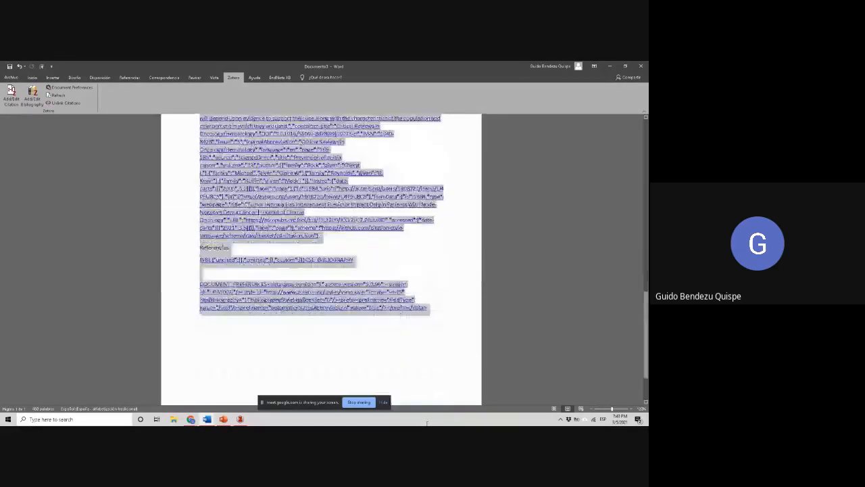
left_click_drag(405, 213, 456, 314)
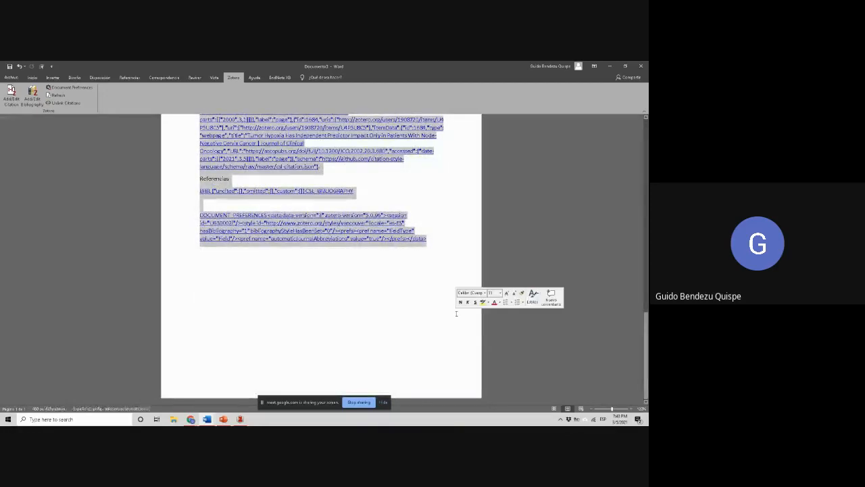
Switch to Google Docs in Chrome and create a new blank document
left_click(192, 419)
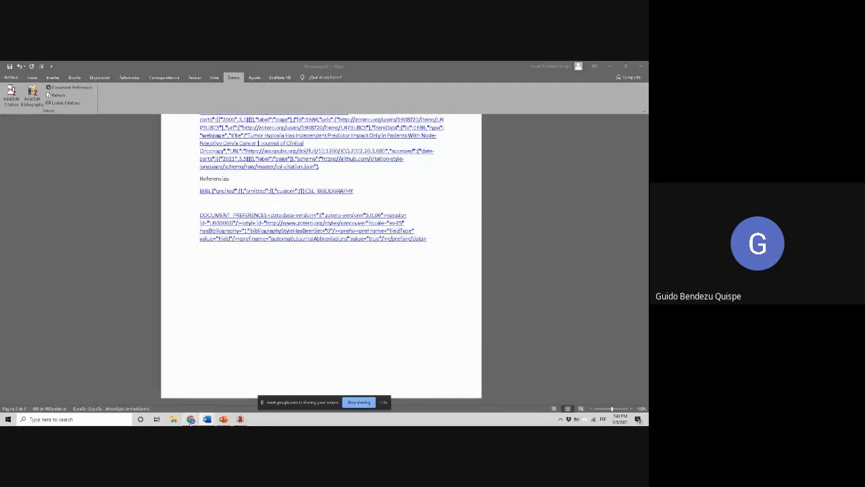
left_click(298, 391)
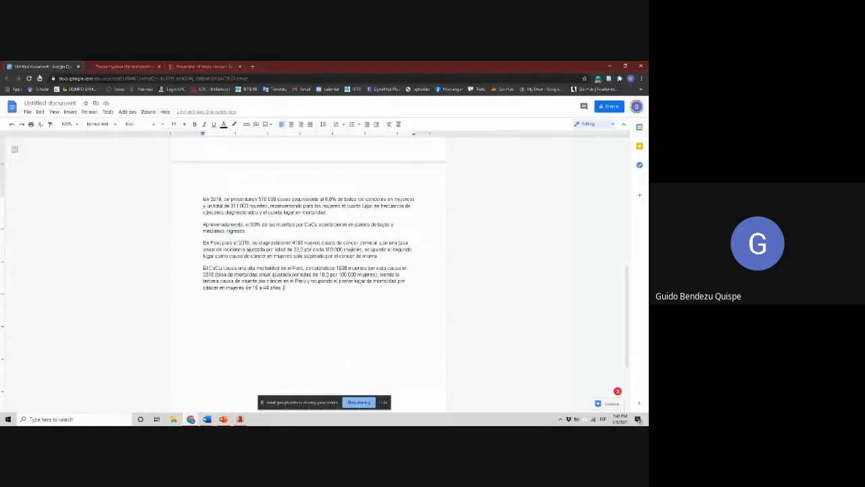
left_click(27, 112)
mouse_move(65, 141)
left_click(100, 144)
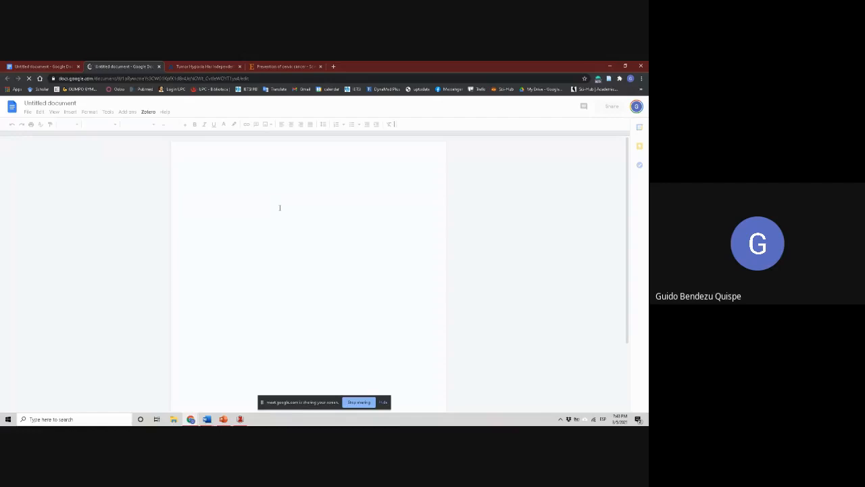
Return to the Word transfer document to check its selected text, and paste that text into the new Google Docs document
mouse_move(210, 417)
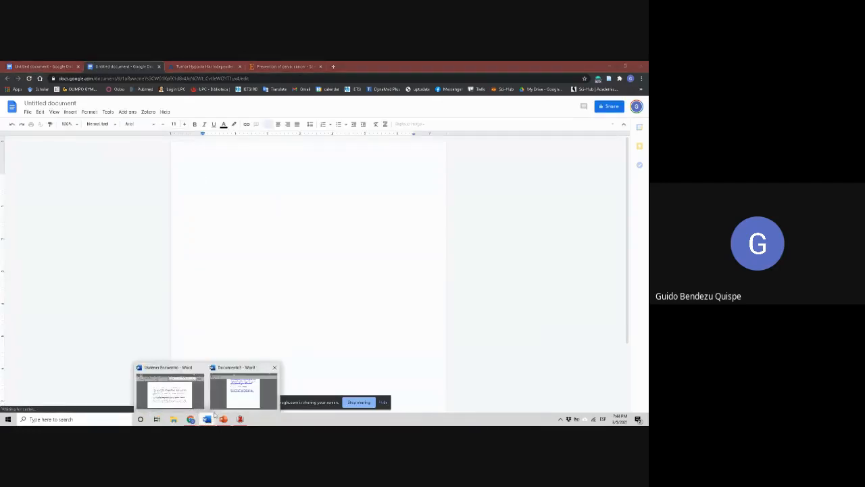
left_click(230, 394)
scroll(231, 368, "up", 15)
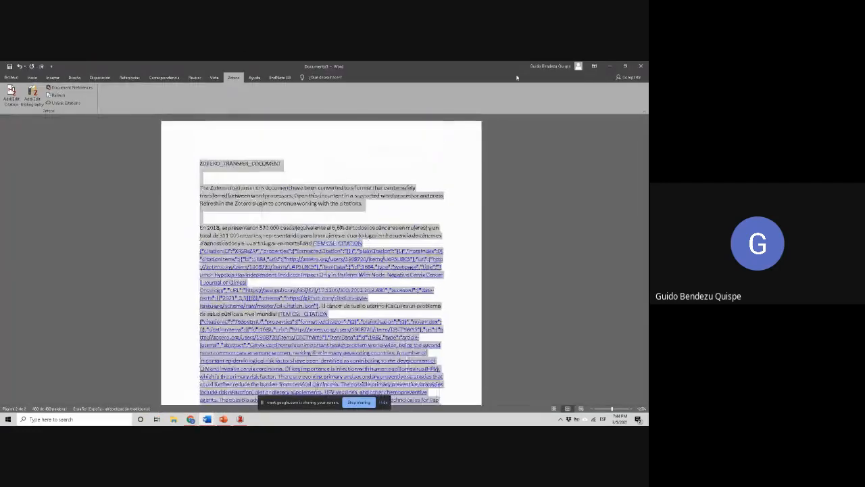
left_click(610, 66)
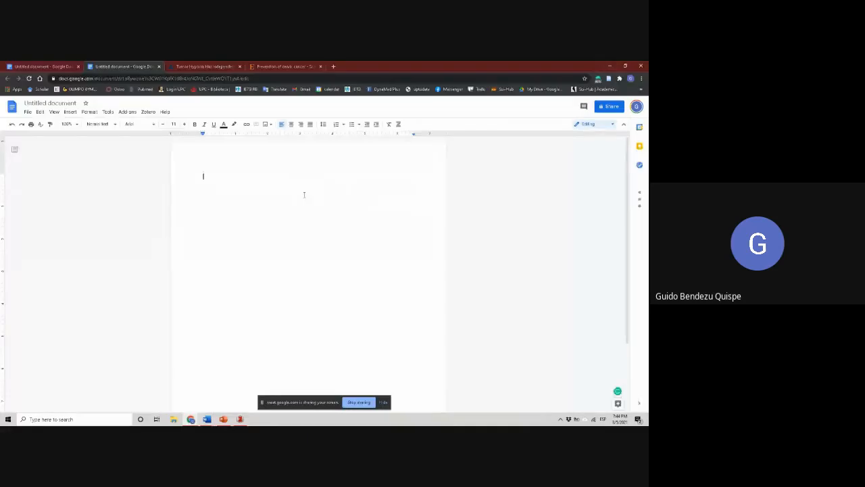
key("ctrl+v")
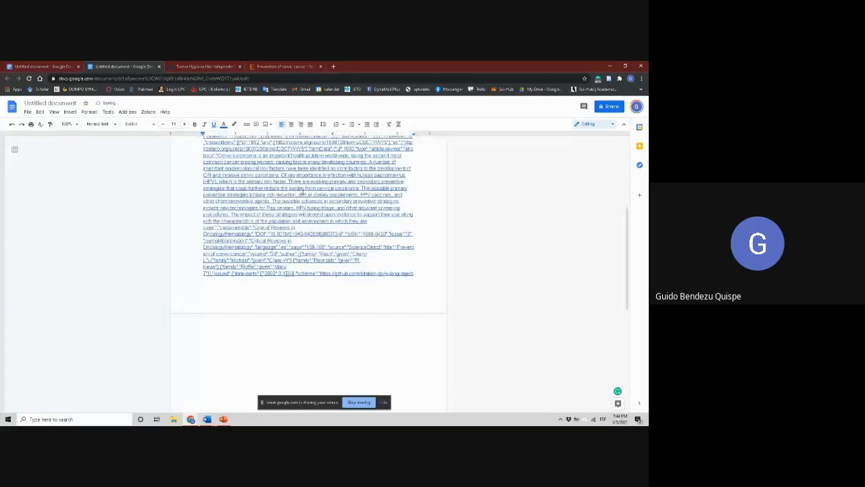
scroll(385, 295, "up", 10)
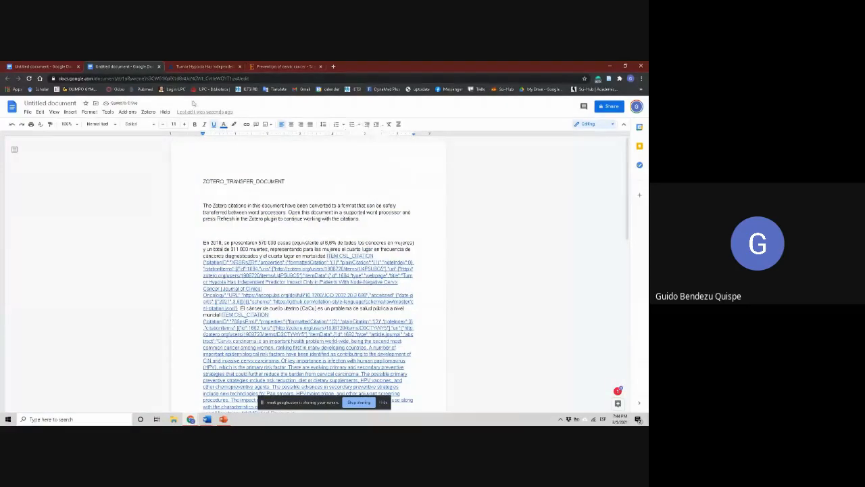
Try to refresh the Zotero citations in the pasted document, and start the Zotero desktop application
left_click(148, 112)
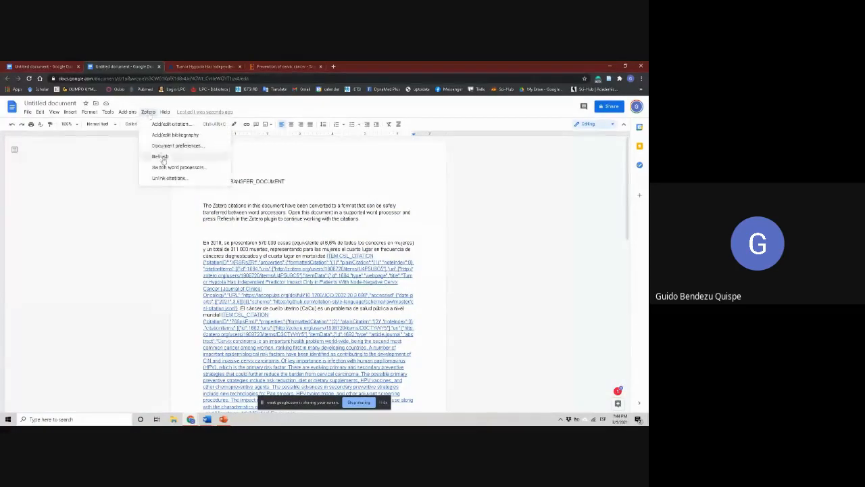
scroll(163, 160, "down", 10)
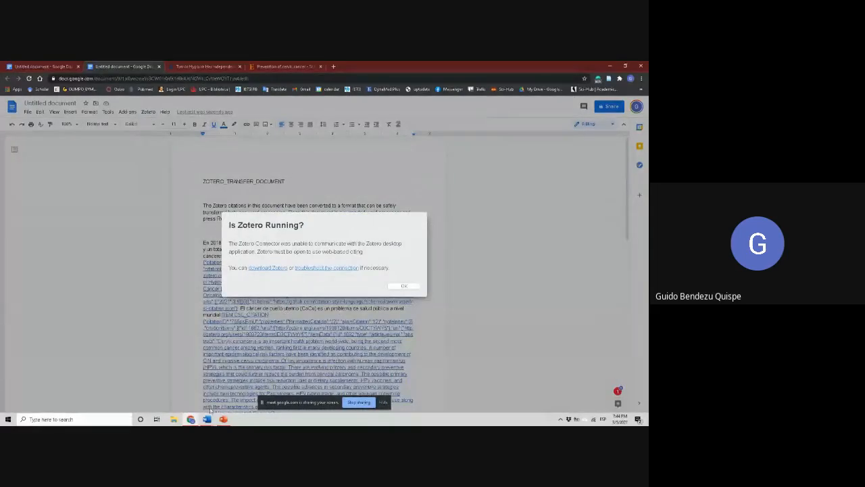
key("super")
type("zotero")
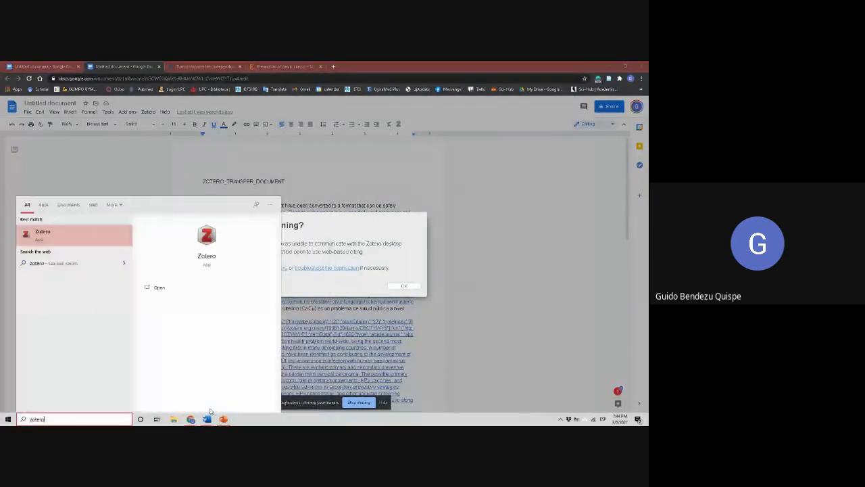
key("Return")
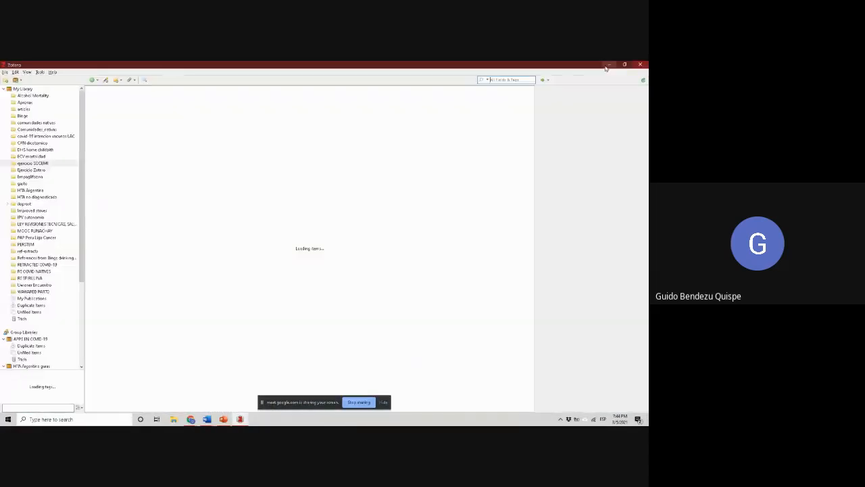
left_click(608, 65)
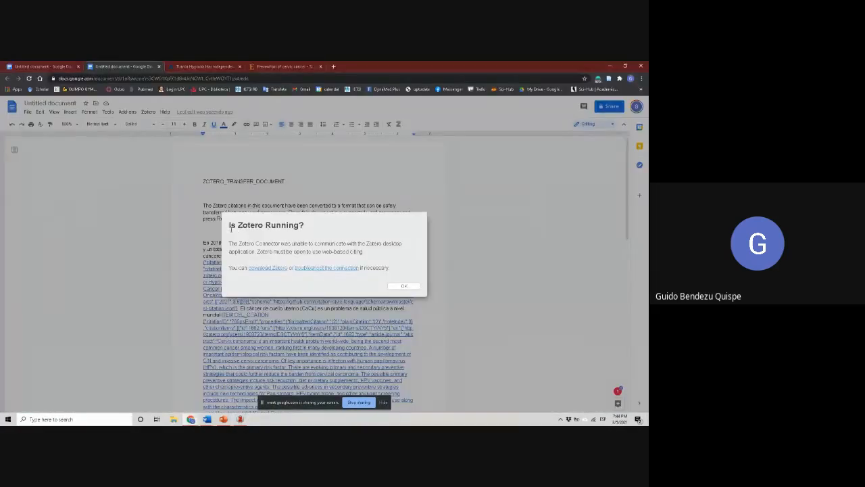
Check that the Zotero library window has loaded and return to the pasted Google Docs document
left_click(240, 418)
left_click(241, 419)
left_click(240, 419)
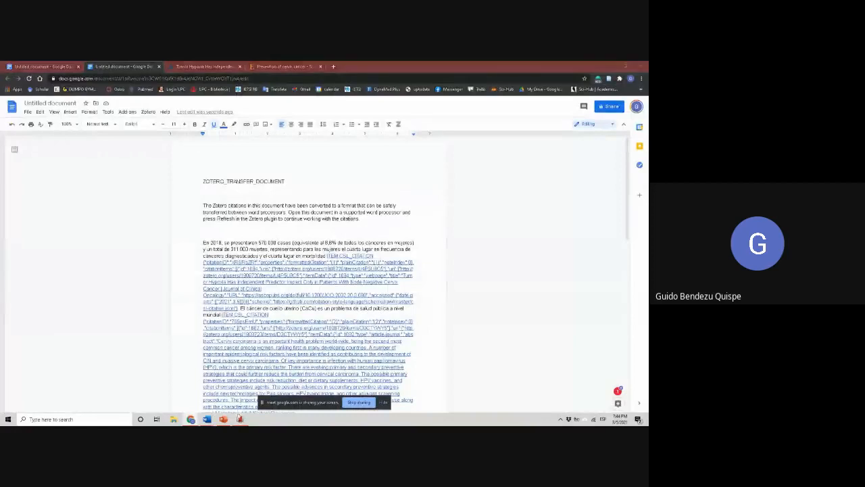
left_click(242, 419)
left_click(241, 419)
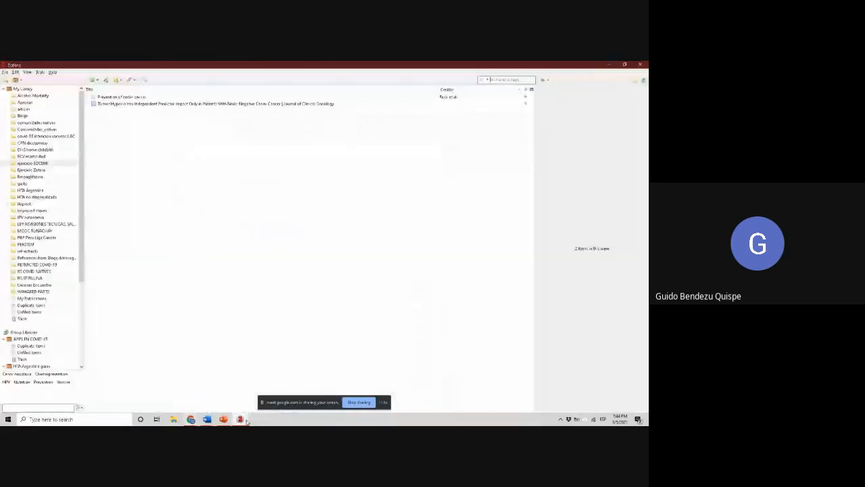
left_click(240, 419)
Refresh Zotero in the pasted document and restore the transferred citations and bibliography for use in Google Docs
left_click(154, 112)
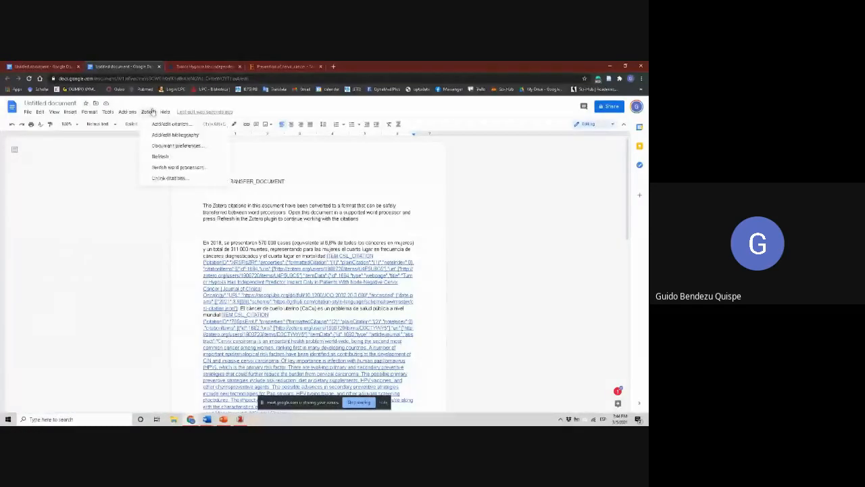
left_click(161, 156)
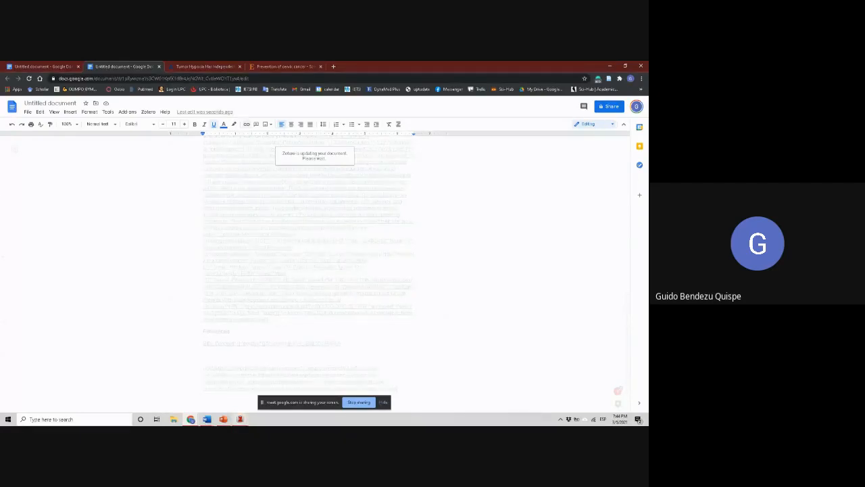
mouse_move(240, 418)
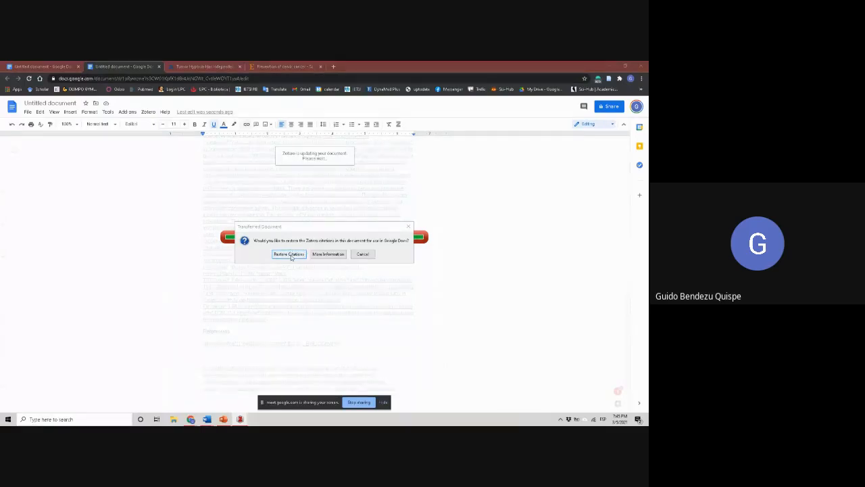
left_click(289, 254)
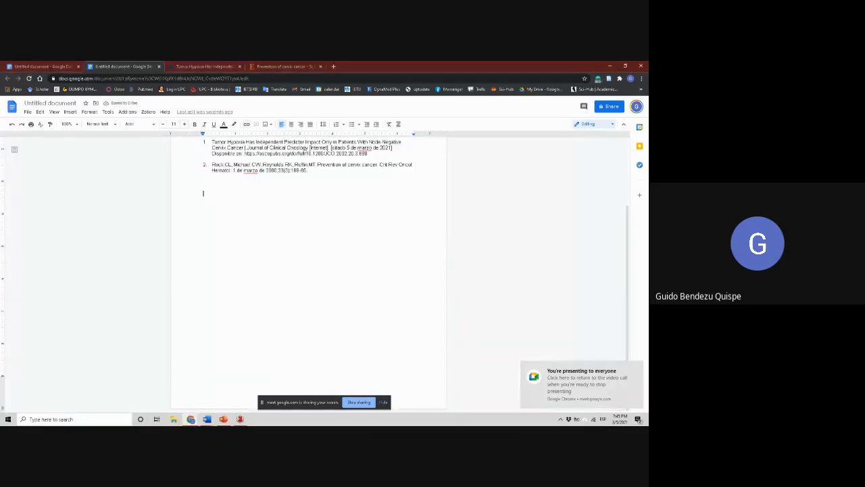
scroll(517, 291, "up", 3)
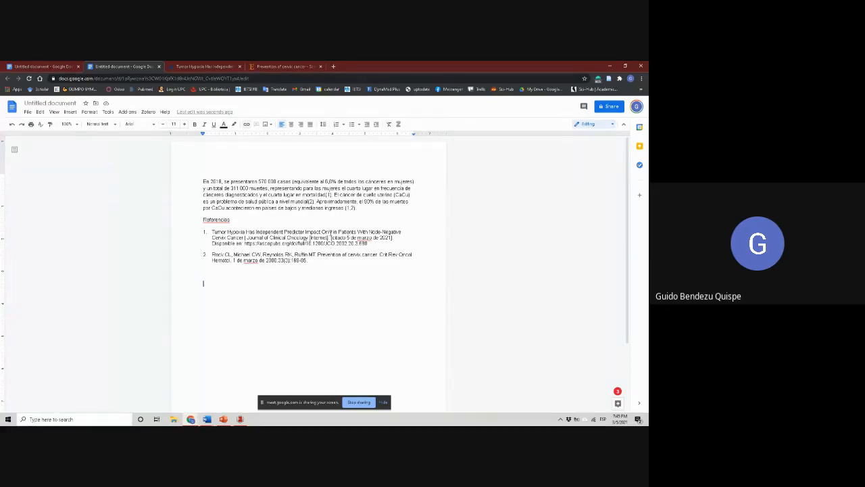
left_click(350, 208)
left_click(310, 201)
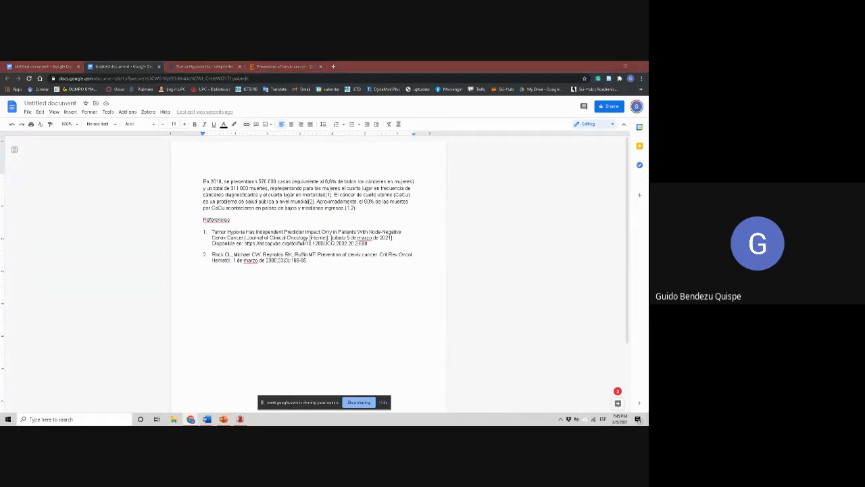
Convert the Google Docs citations to Zotero's transfer format for another word processor and select all the converted text
left_click(149, 112)
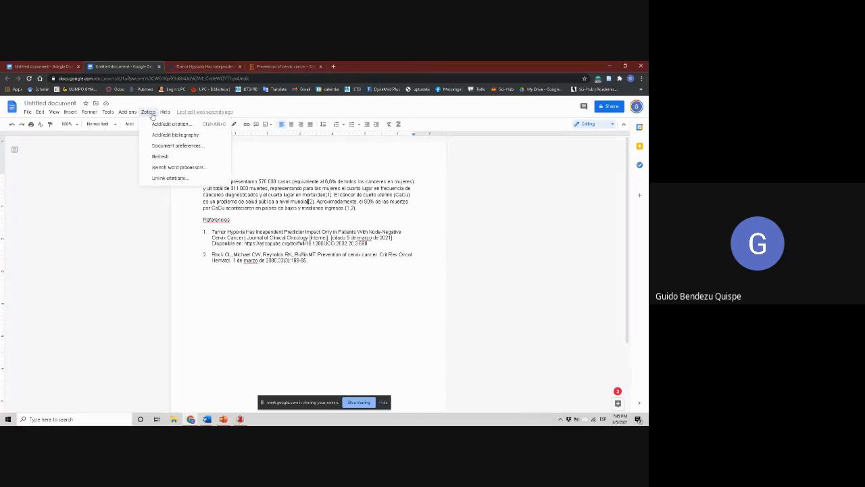
left_click(190, 169)
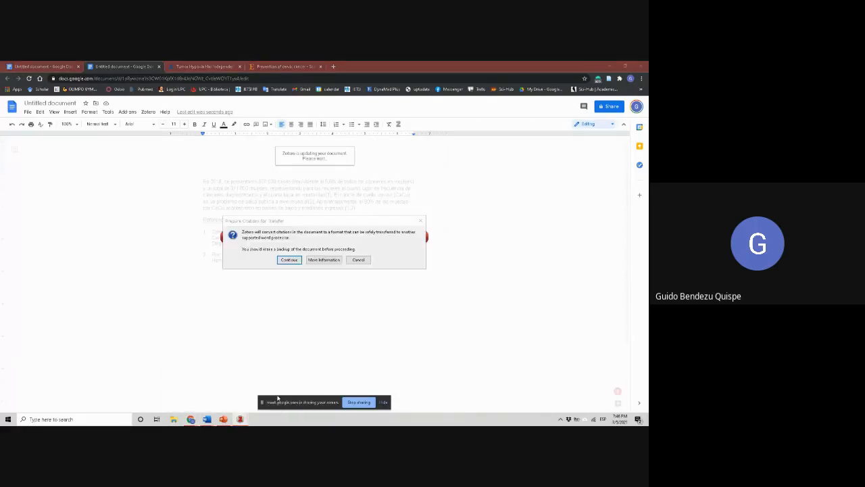
left_click(289, 260)
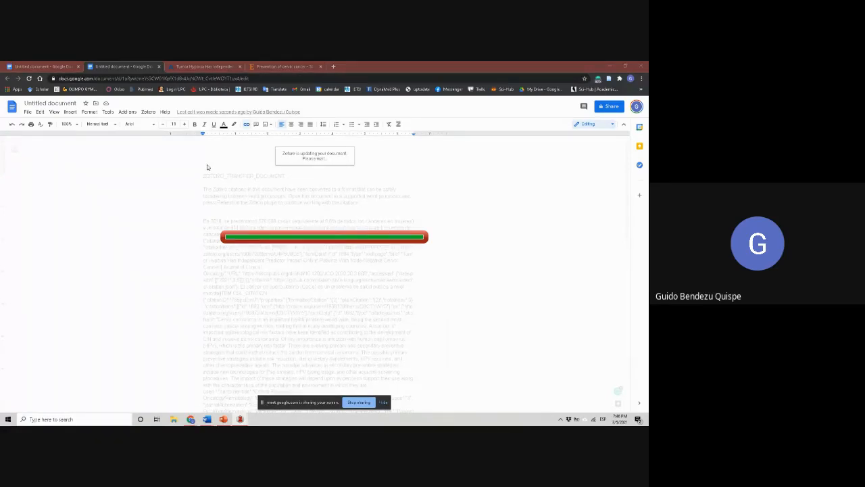
key("ctrl+a")
scroll(238, 257, "down", 8)
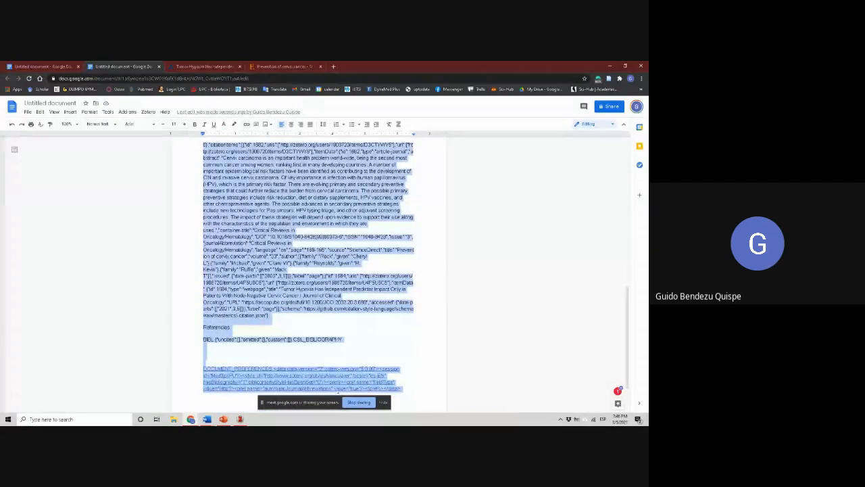
Start Word and create a new blank document for the converted text
key("super")
type("word")
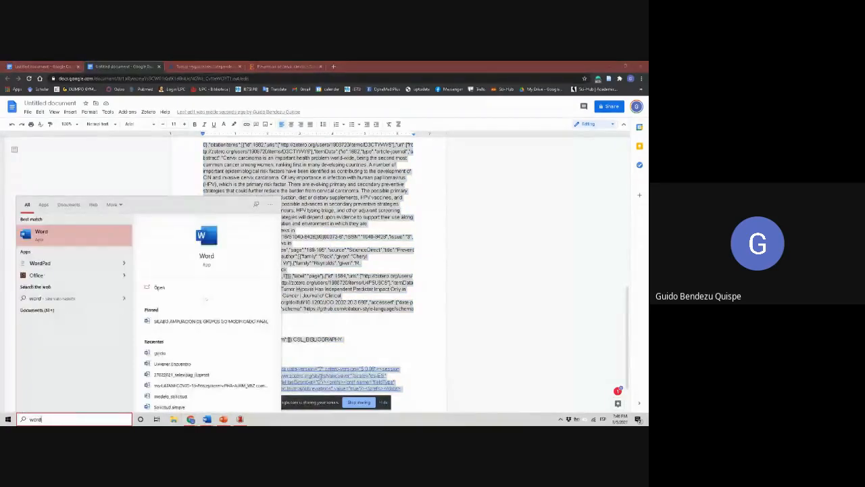
key("Return")
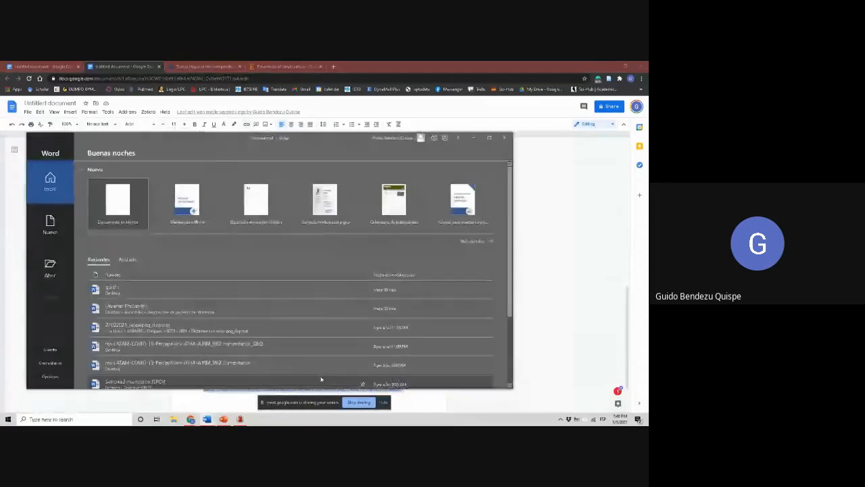
left_click(129, 209)
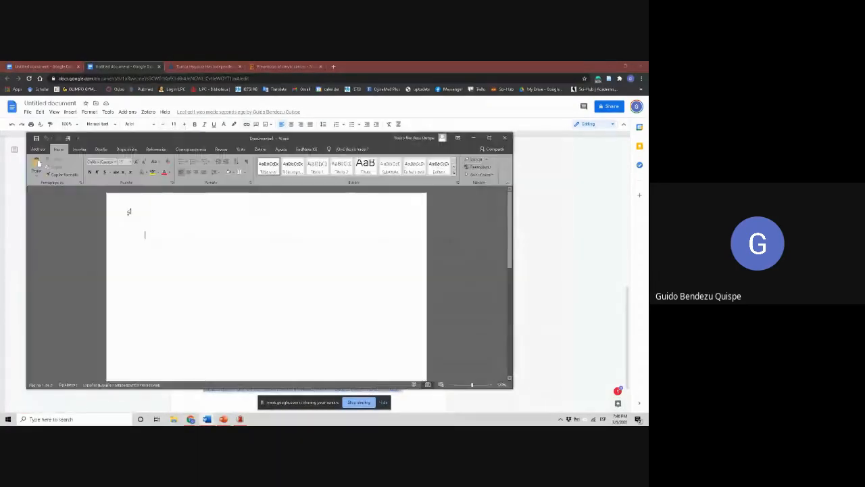
Maximize the new Word document and paste the converted Zotero transfer text into it
left_click(489, 137)
key("ctrl+v")
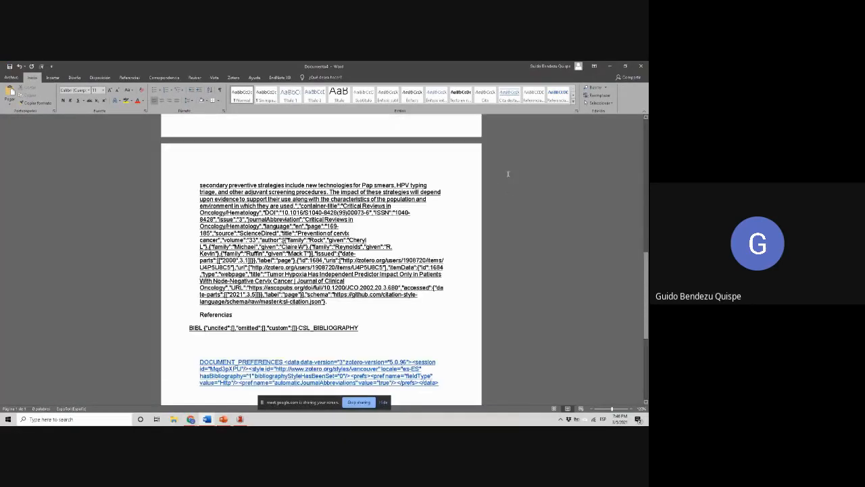
scroll(334, 132, "up", 15)
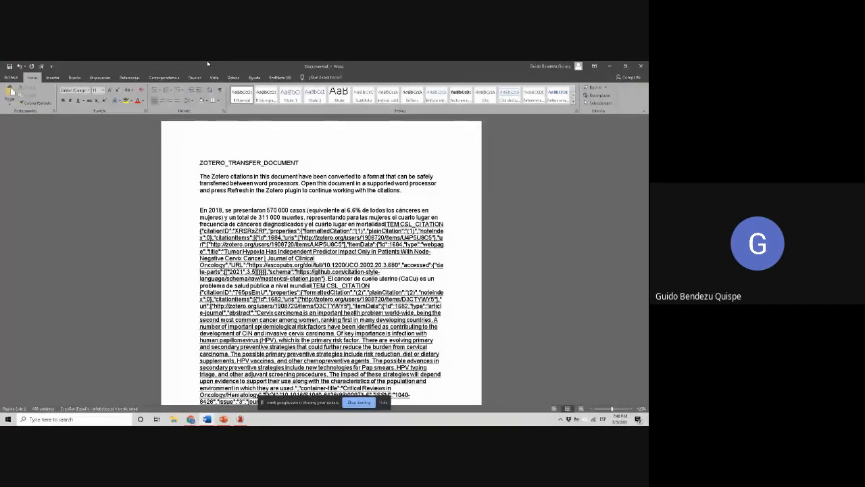
Refresh Zotero in the Word document and restore the transferred citations and bibliography for use in Word
left_click(233, 77)
left_click(55, 95)
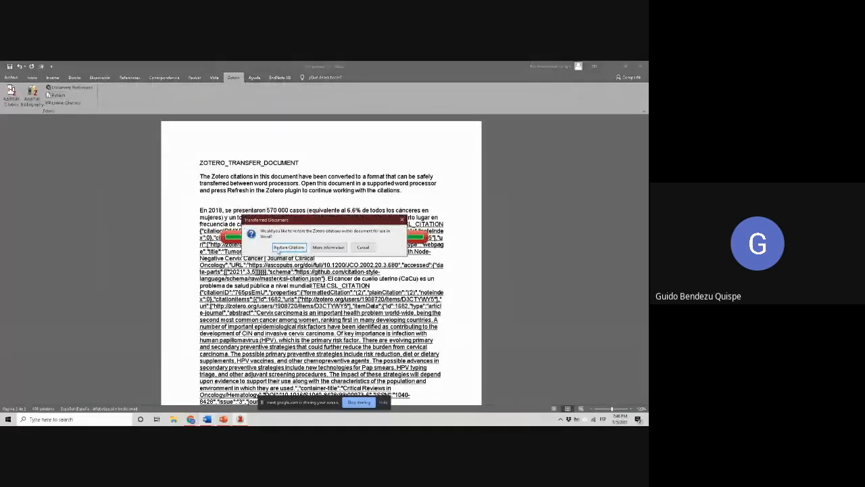
left_click(288, 247)
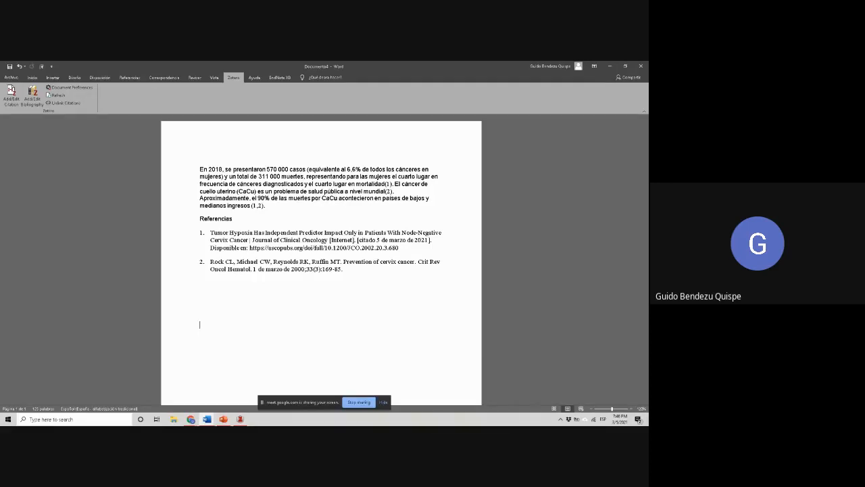
key("alt+Tab")
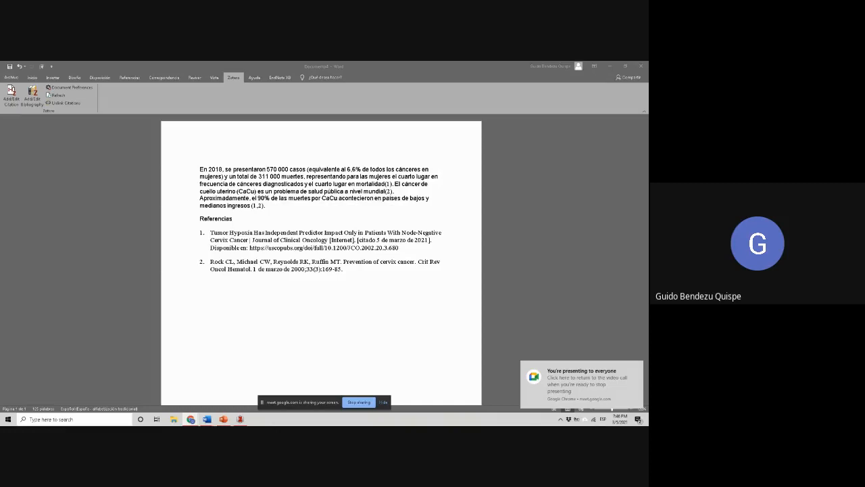
left_click(358, 403)
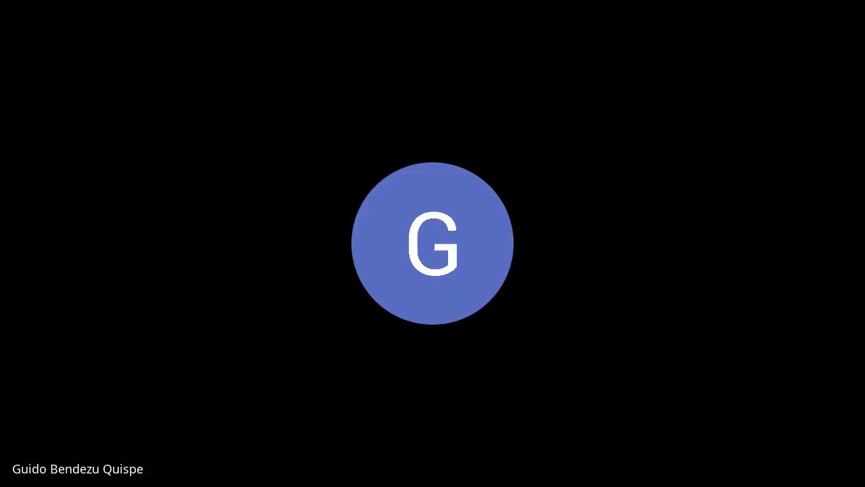